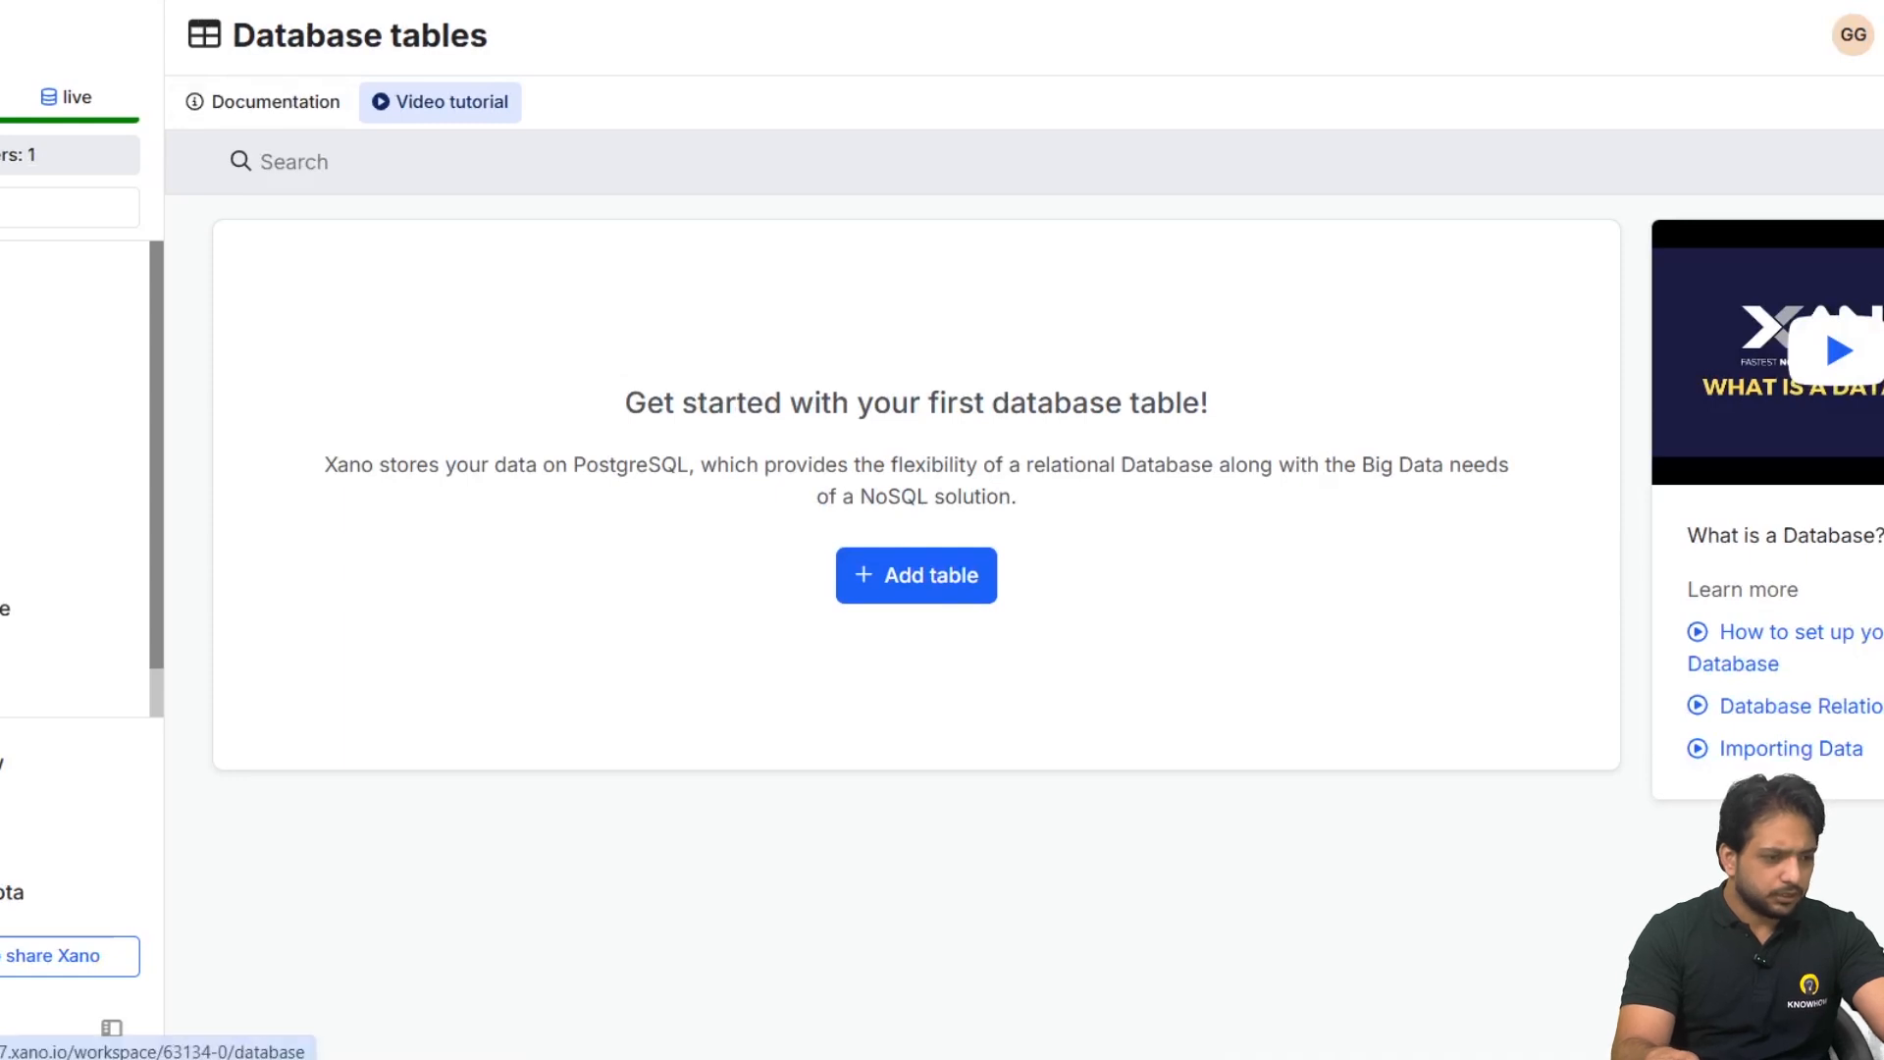
- Create an empty database table named Places with basic CRUD endpoints, and open the Places API group to review them
left_click(885, 609)
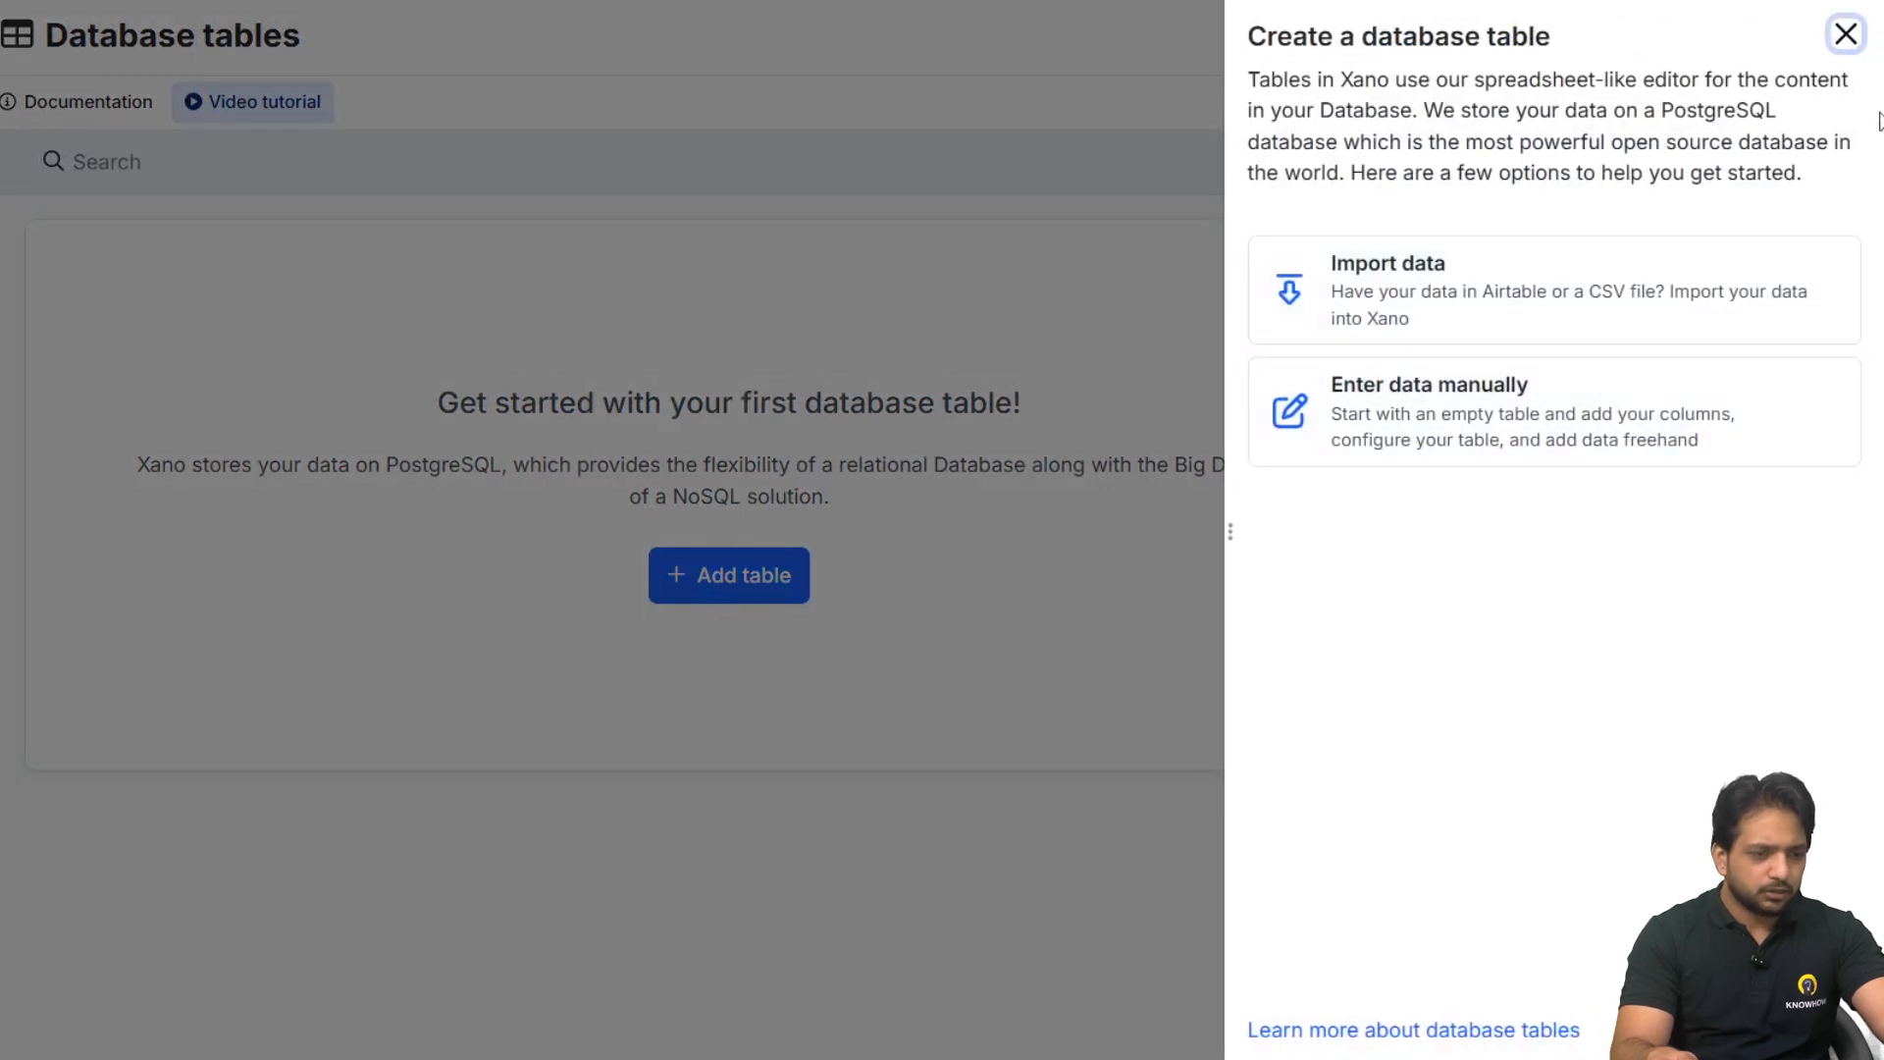
left_click(1405, 430)
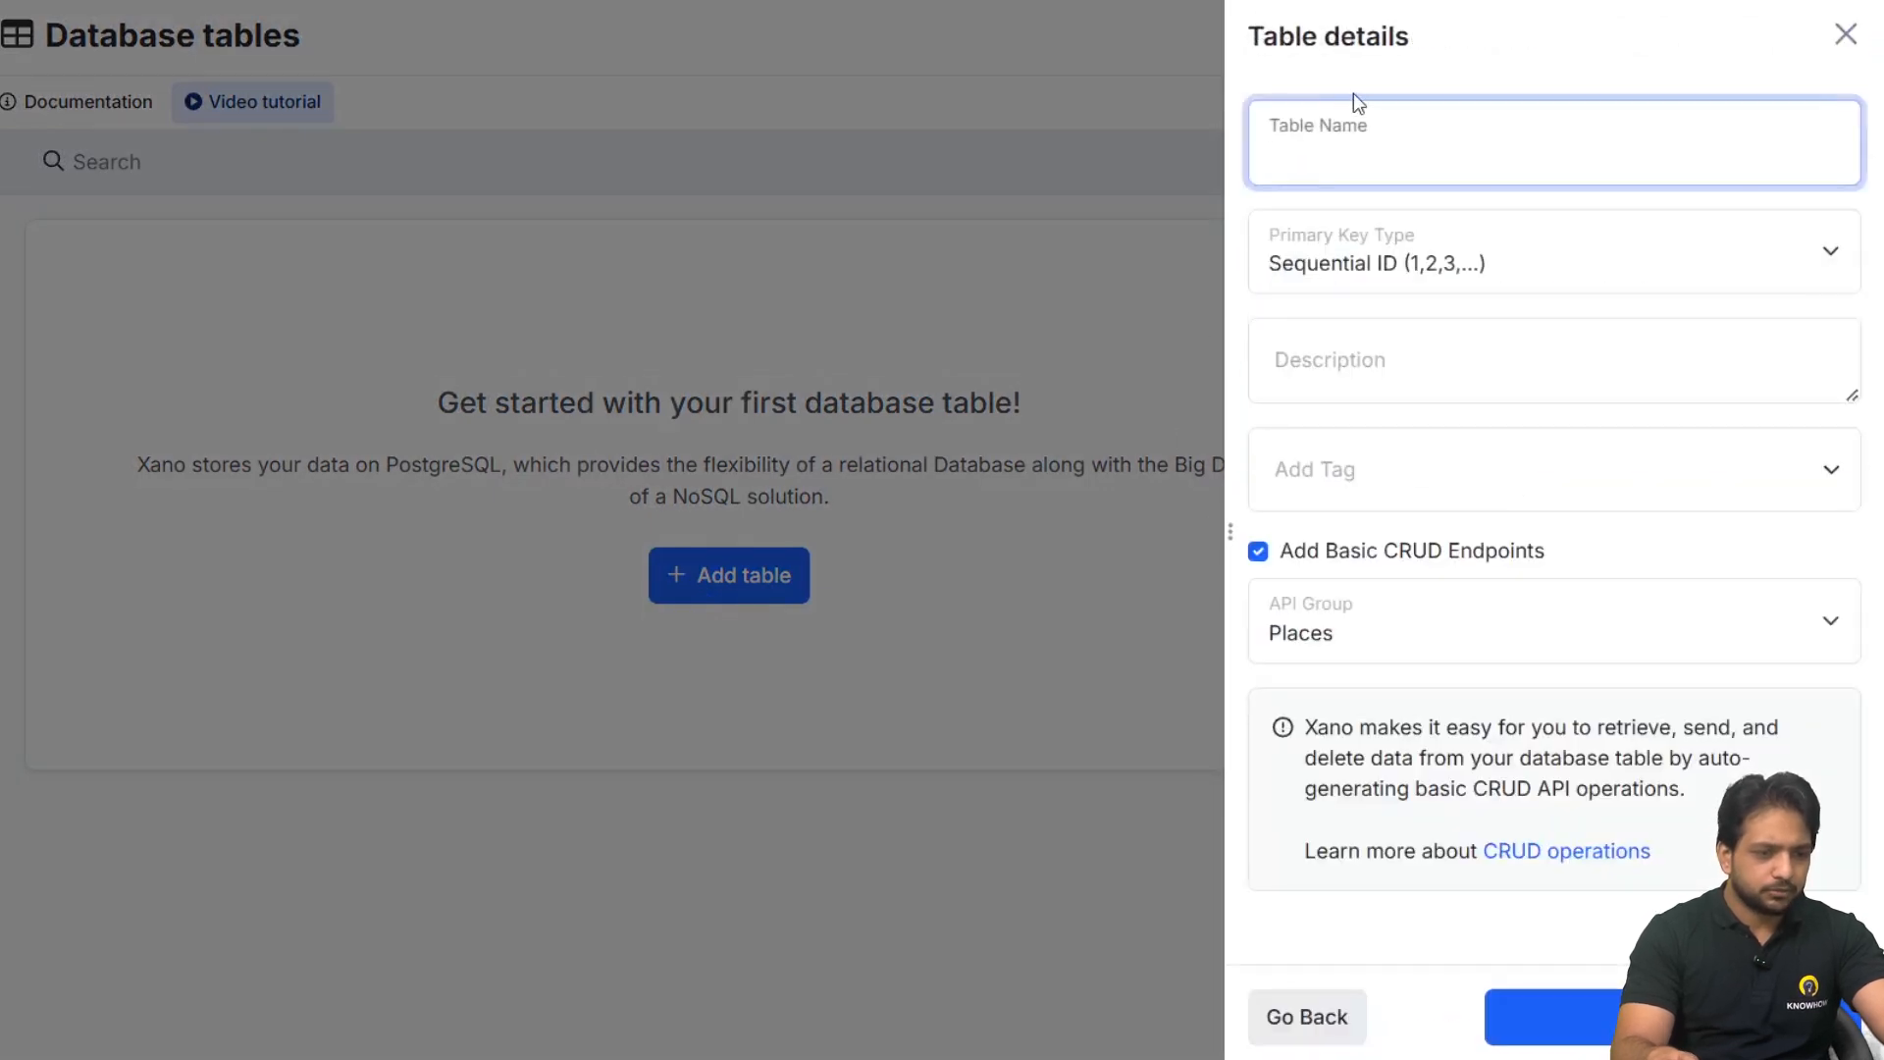
type("Places")
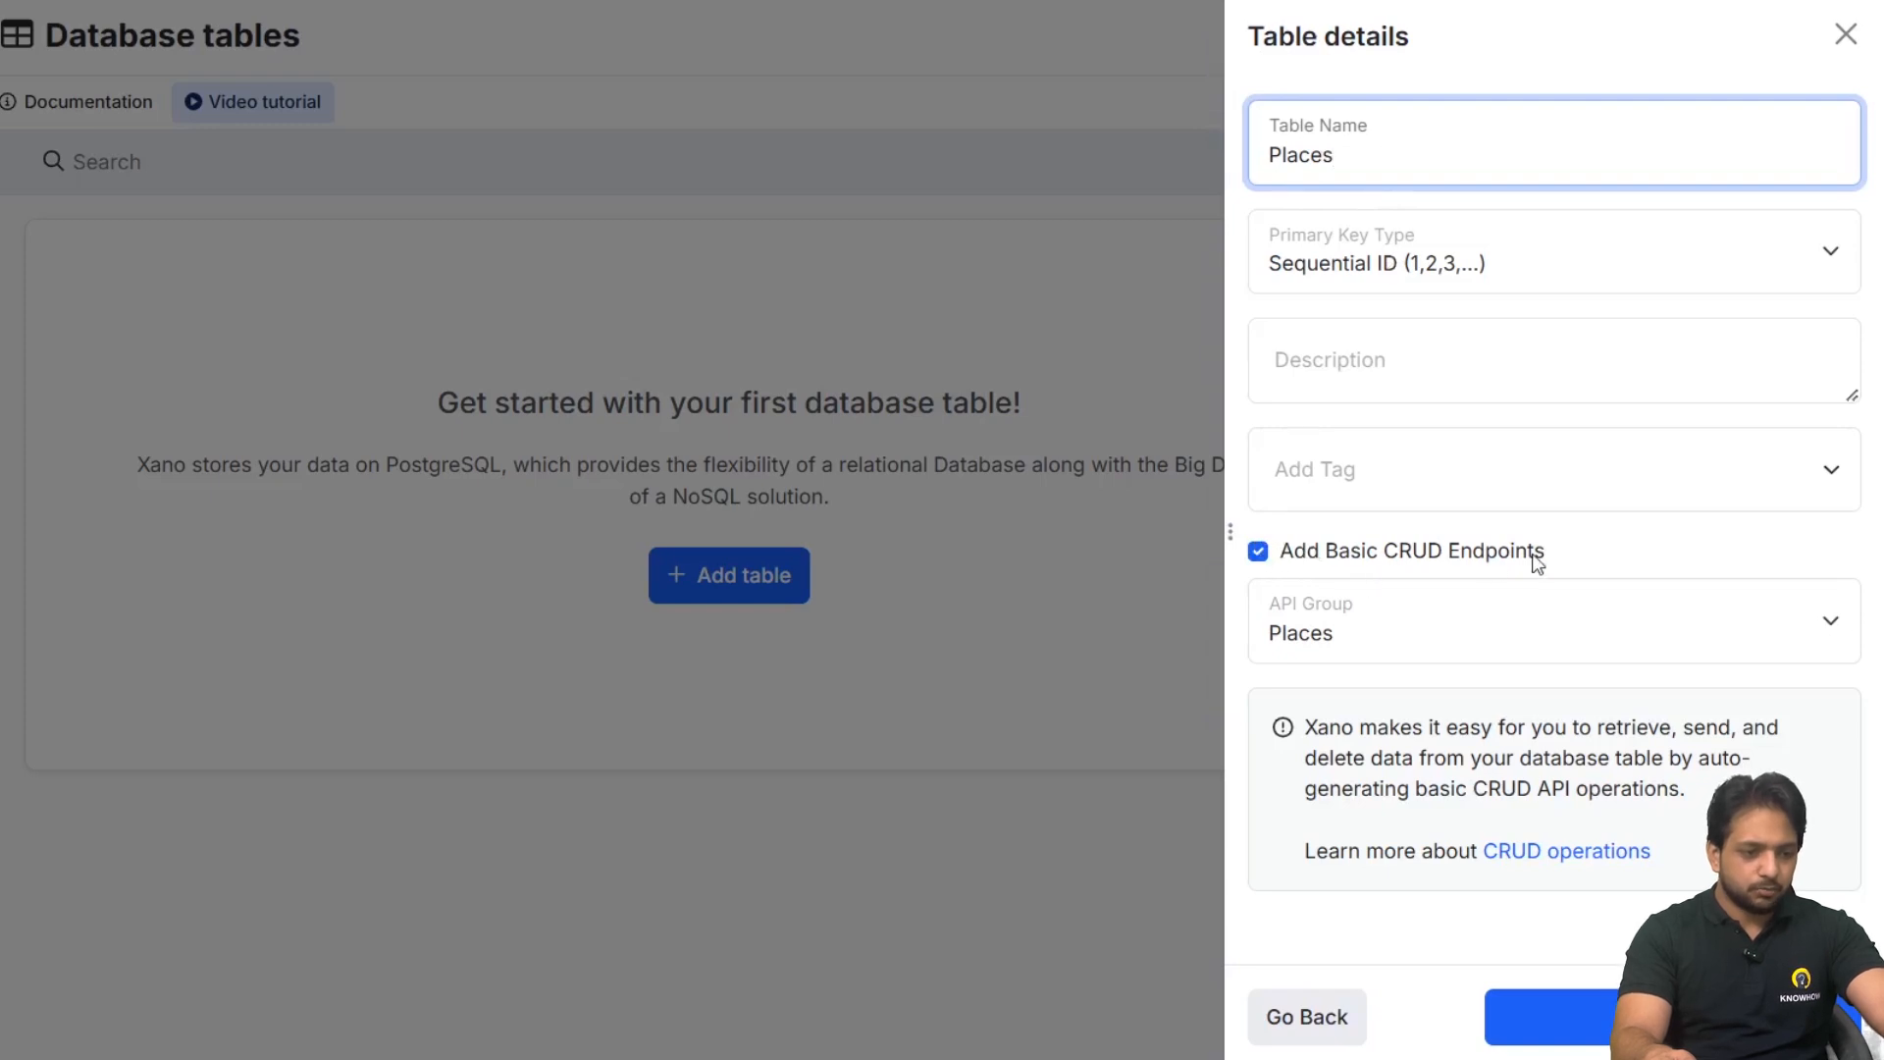
left_click(1610, 1025)
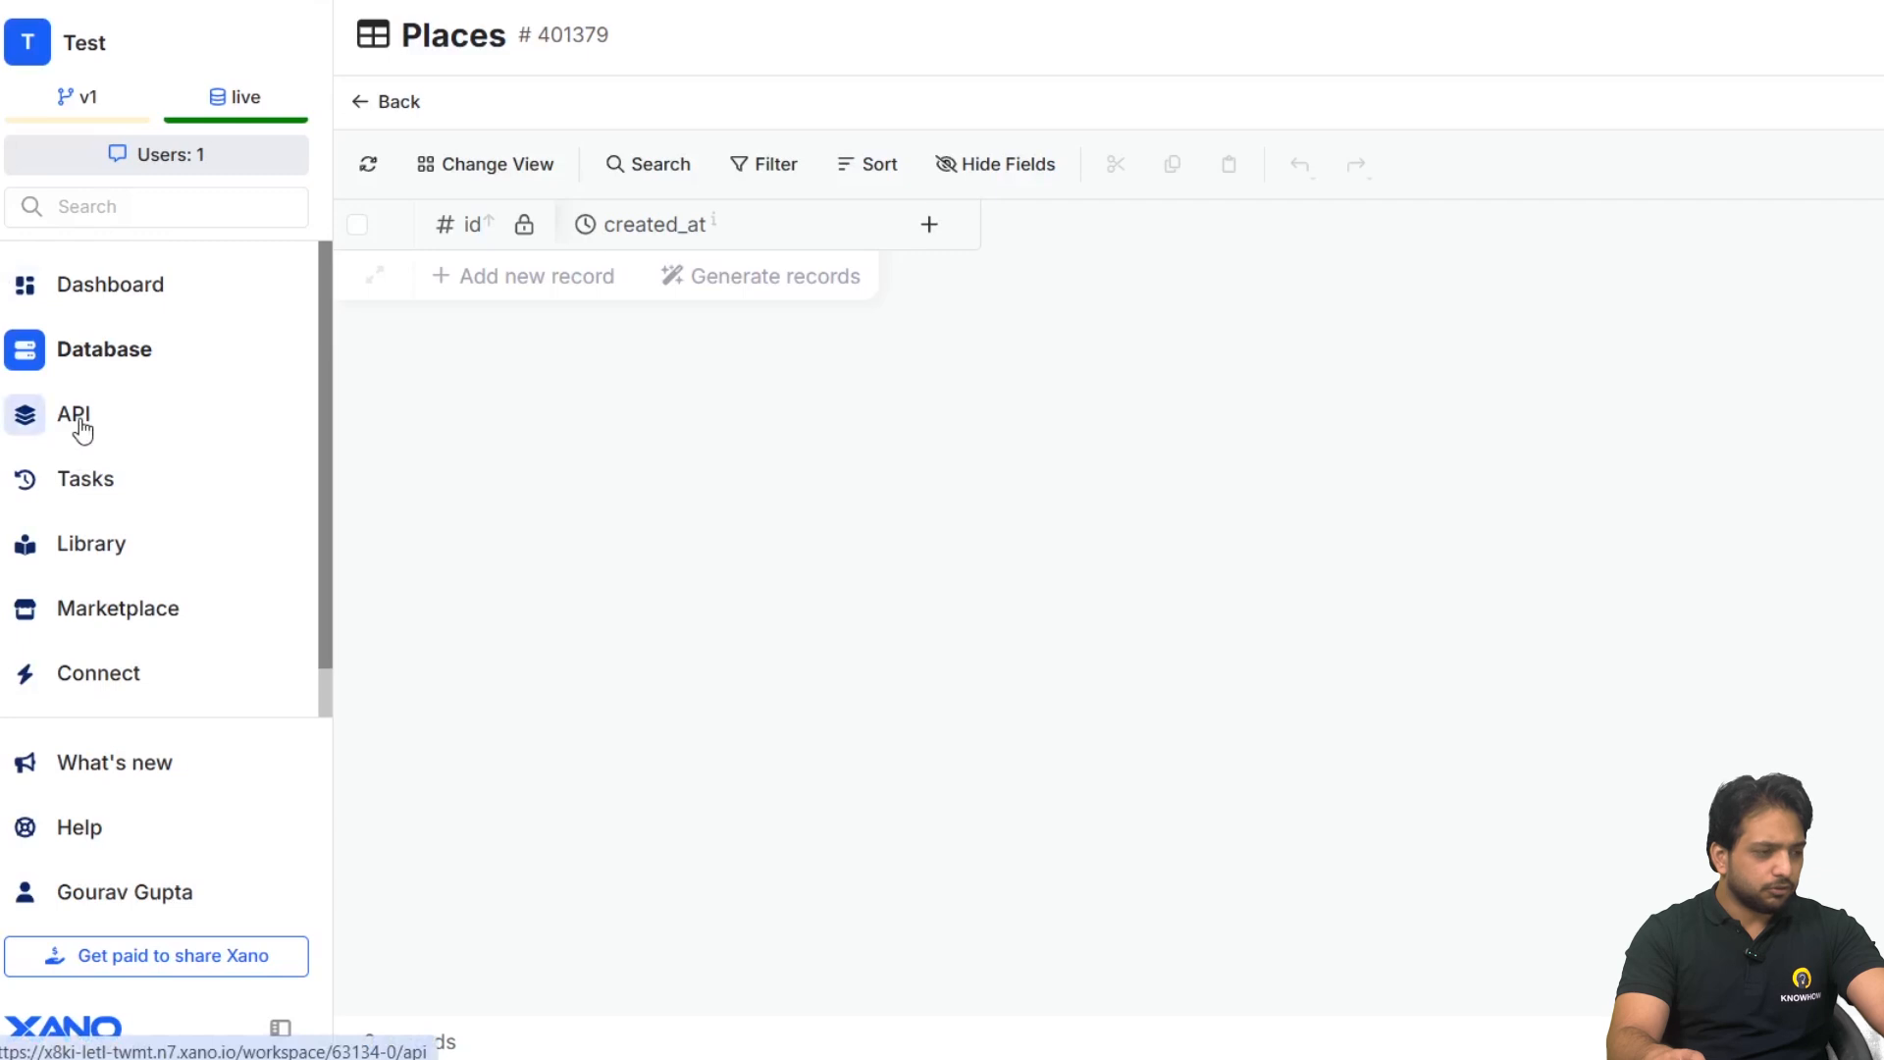
left_click(81, 429)
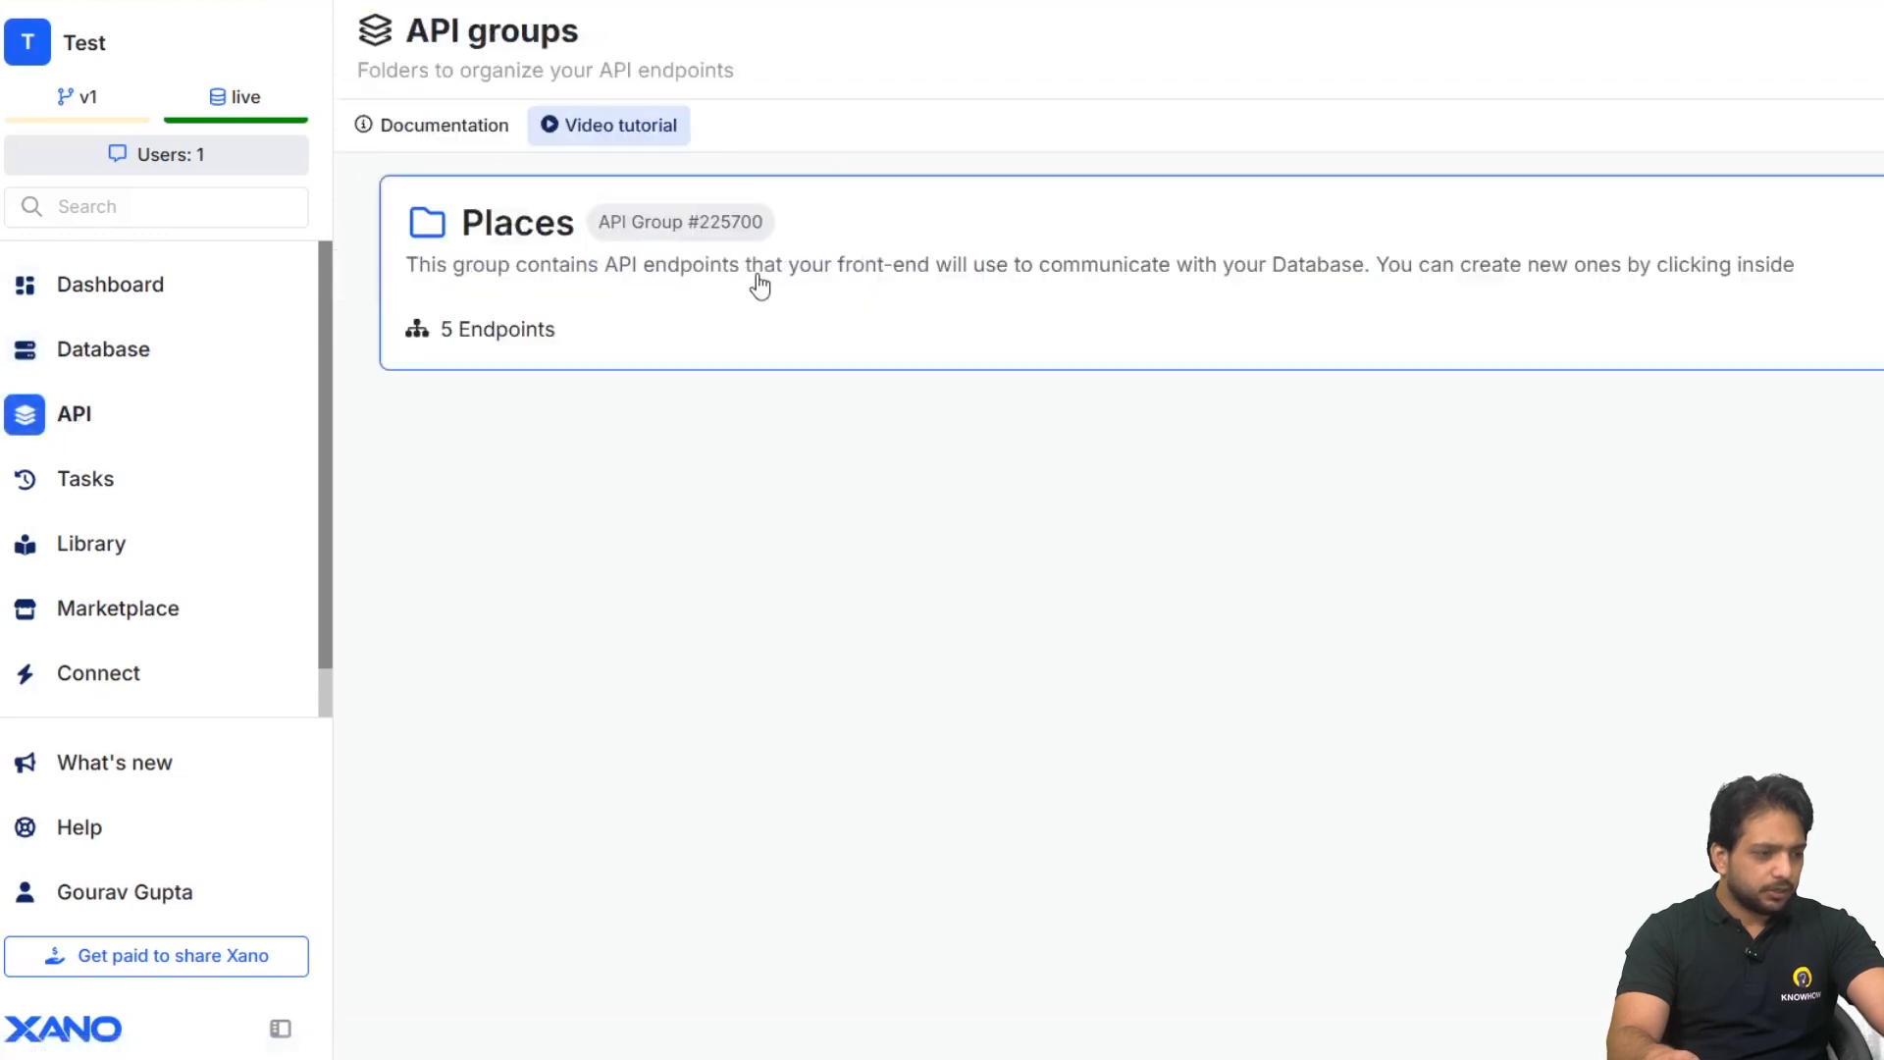
left_click(760, 285)
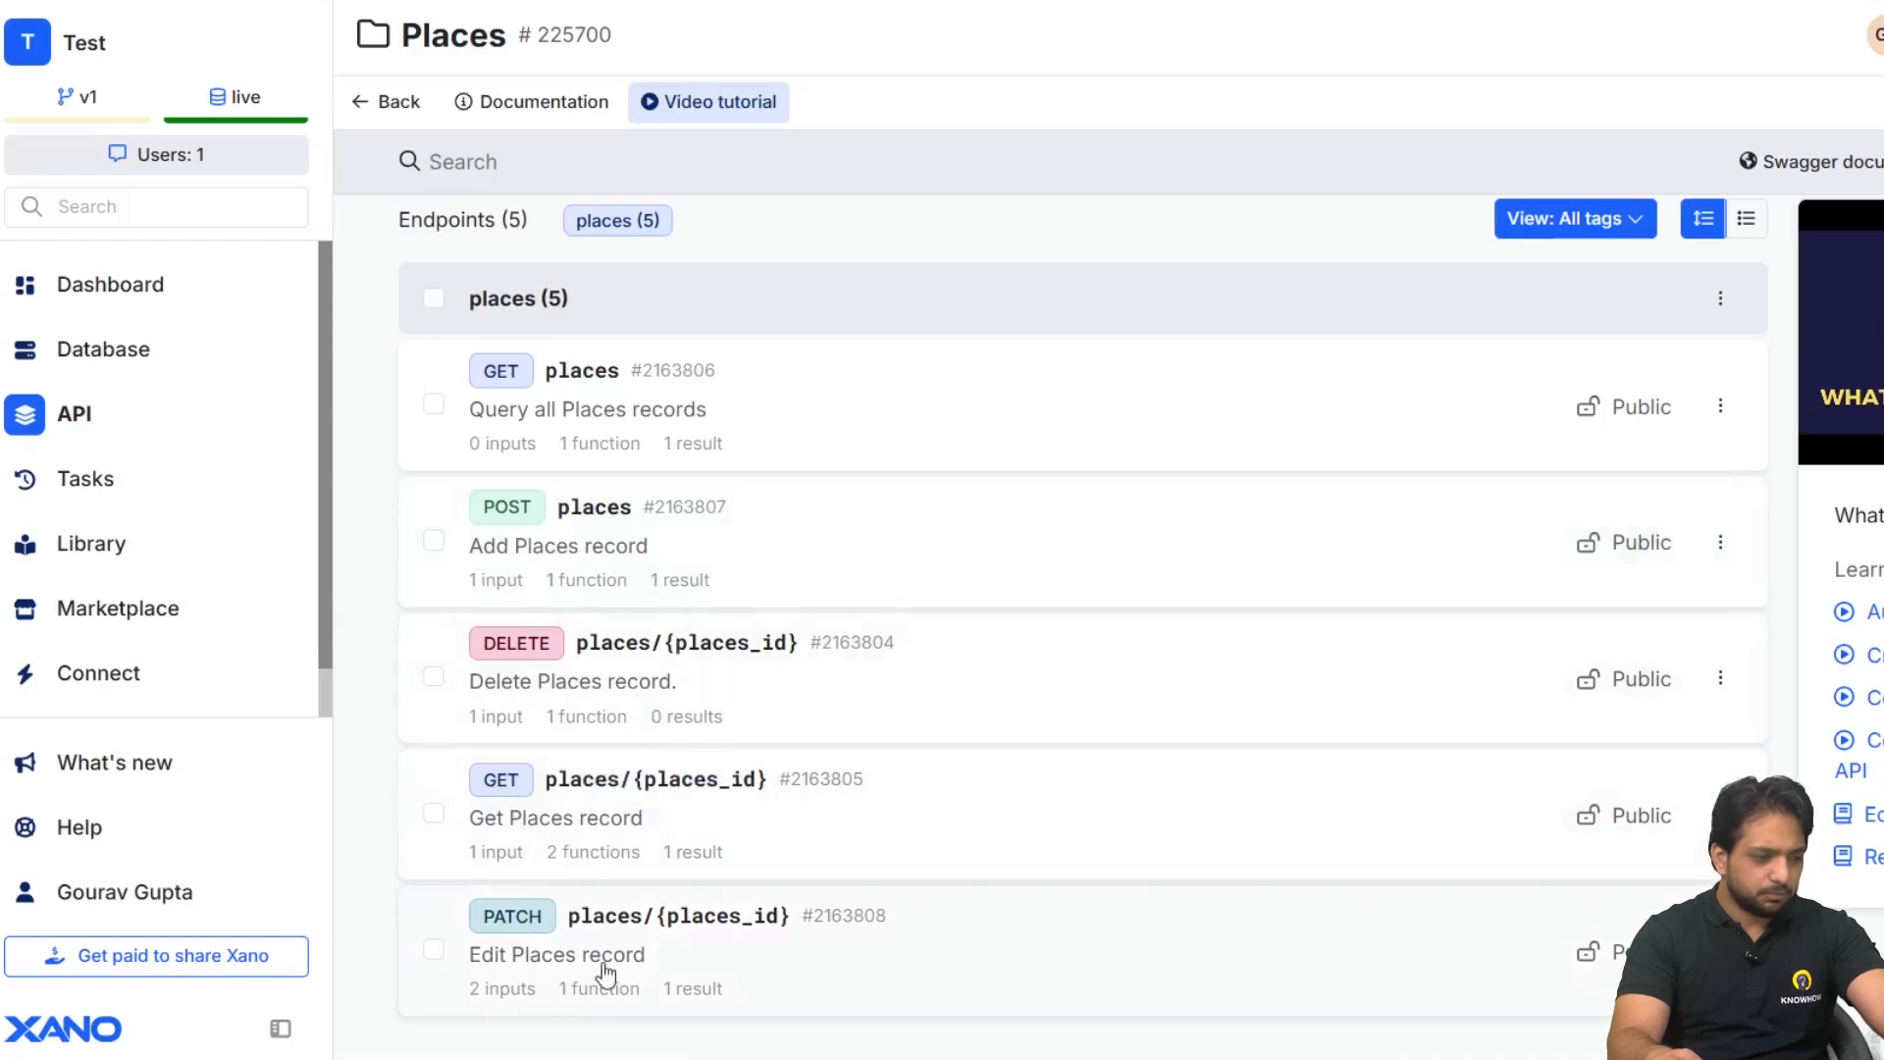
- Add a single-value image metadata column named Image to the Places table
left_click(104, 351)
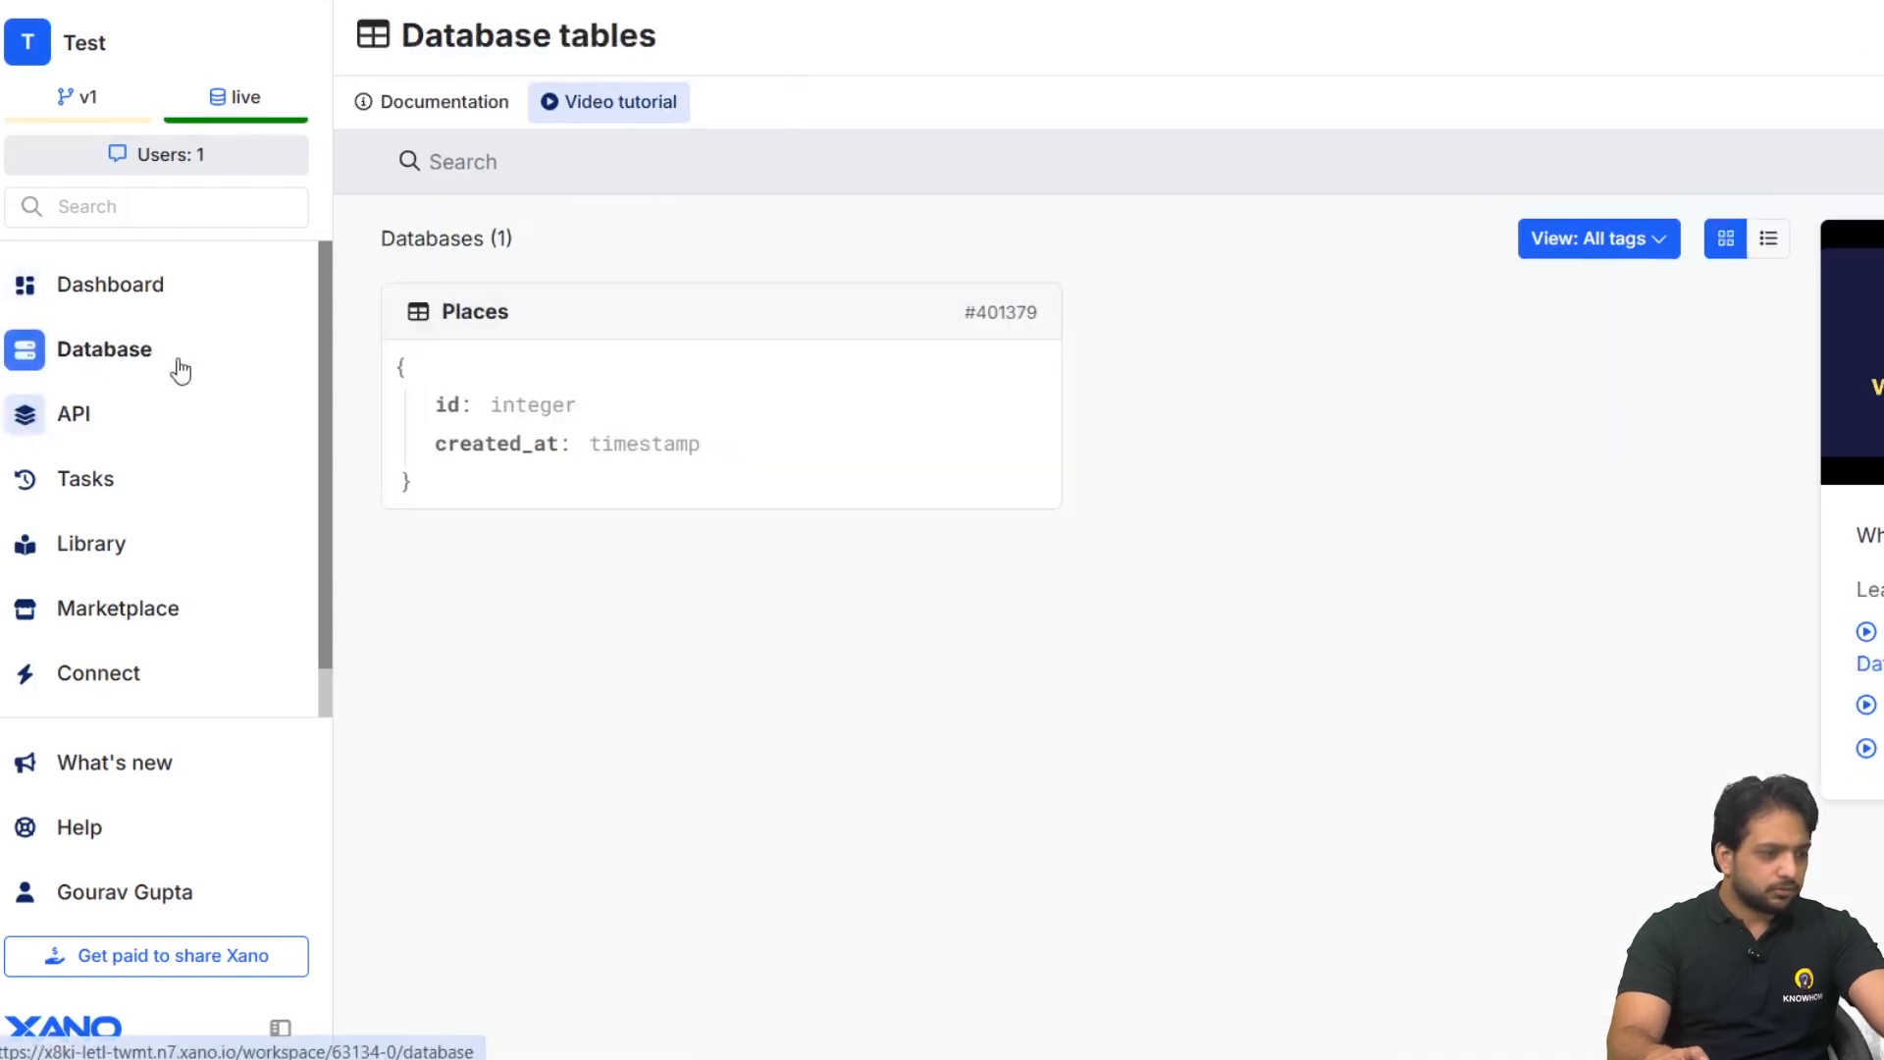
left_click(587, 393)
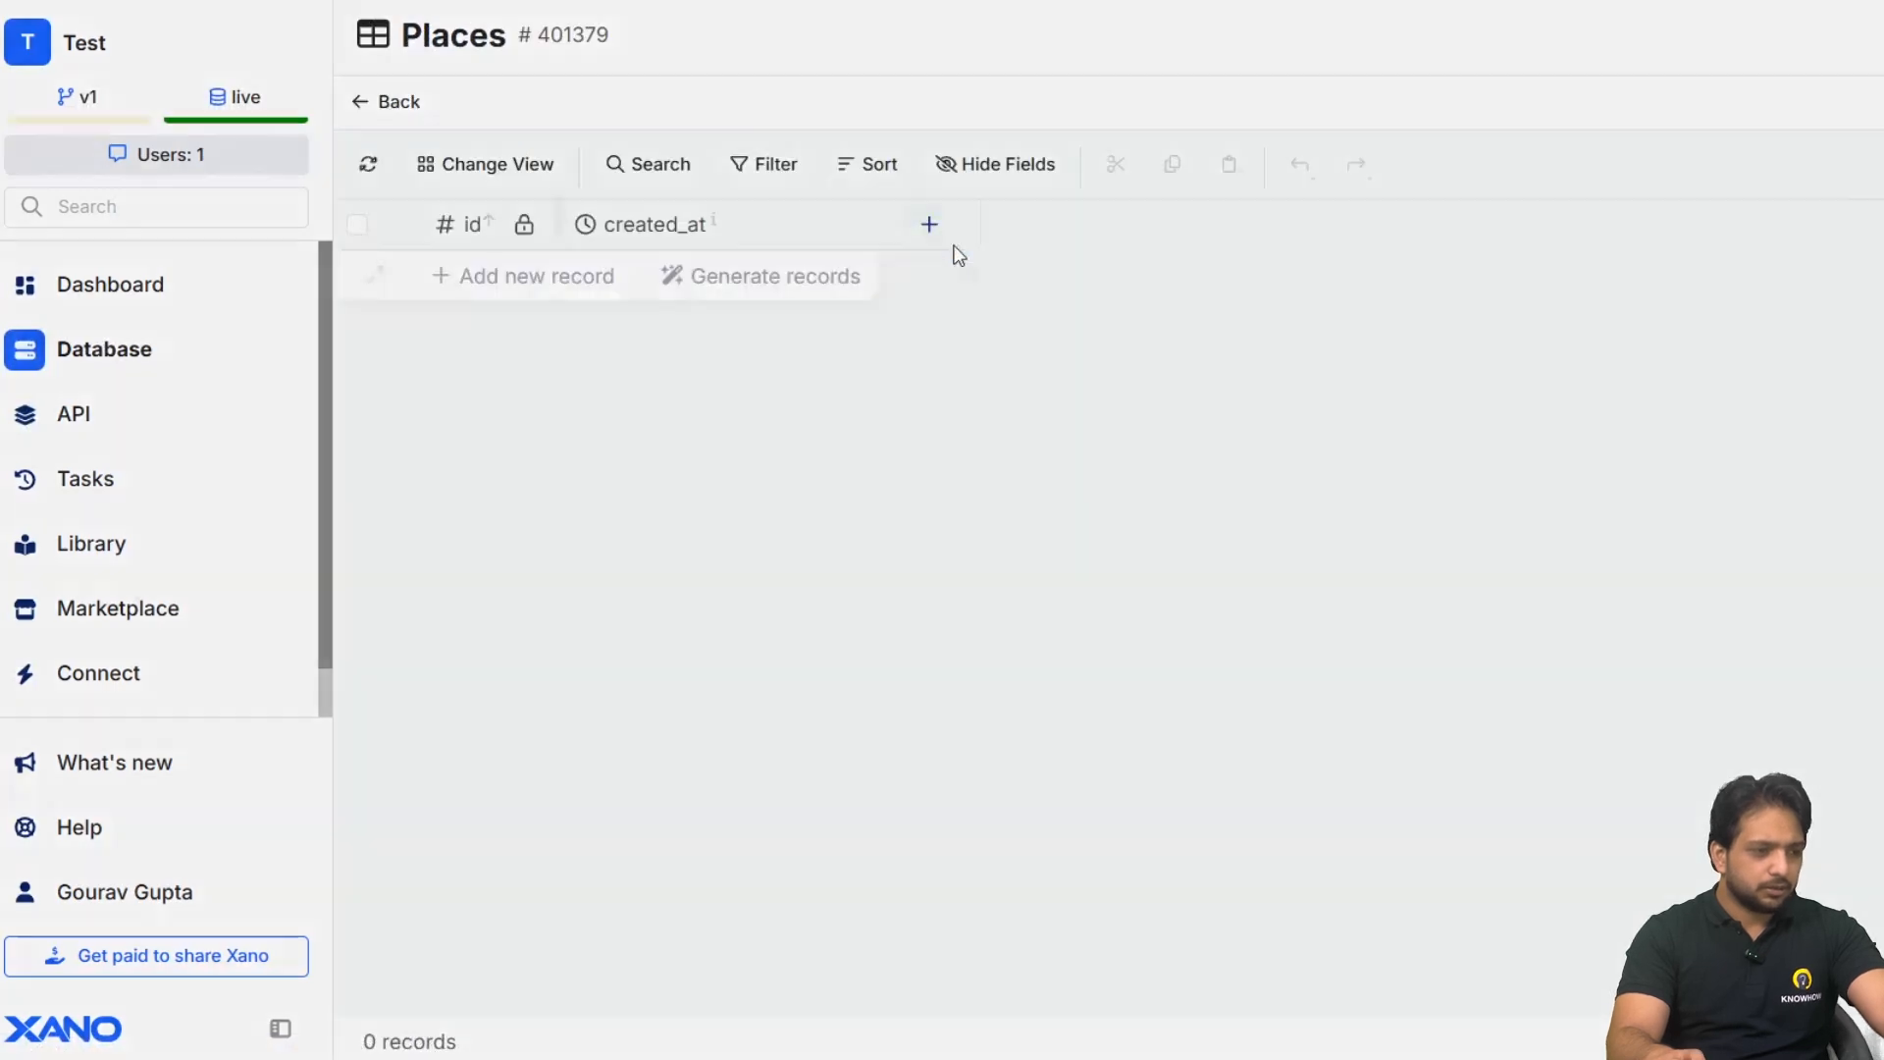
left_click(928, 224)
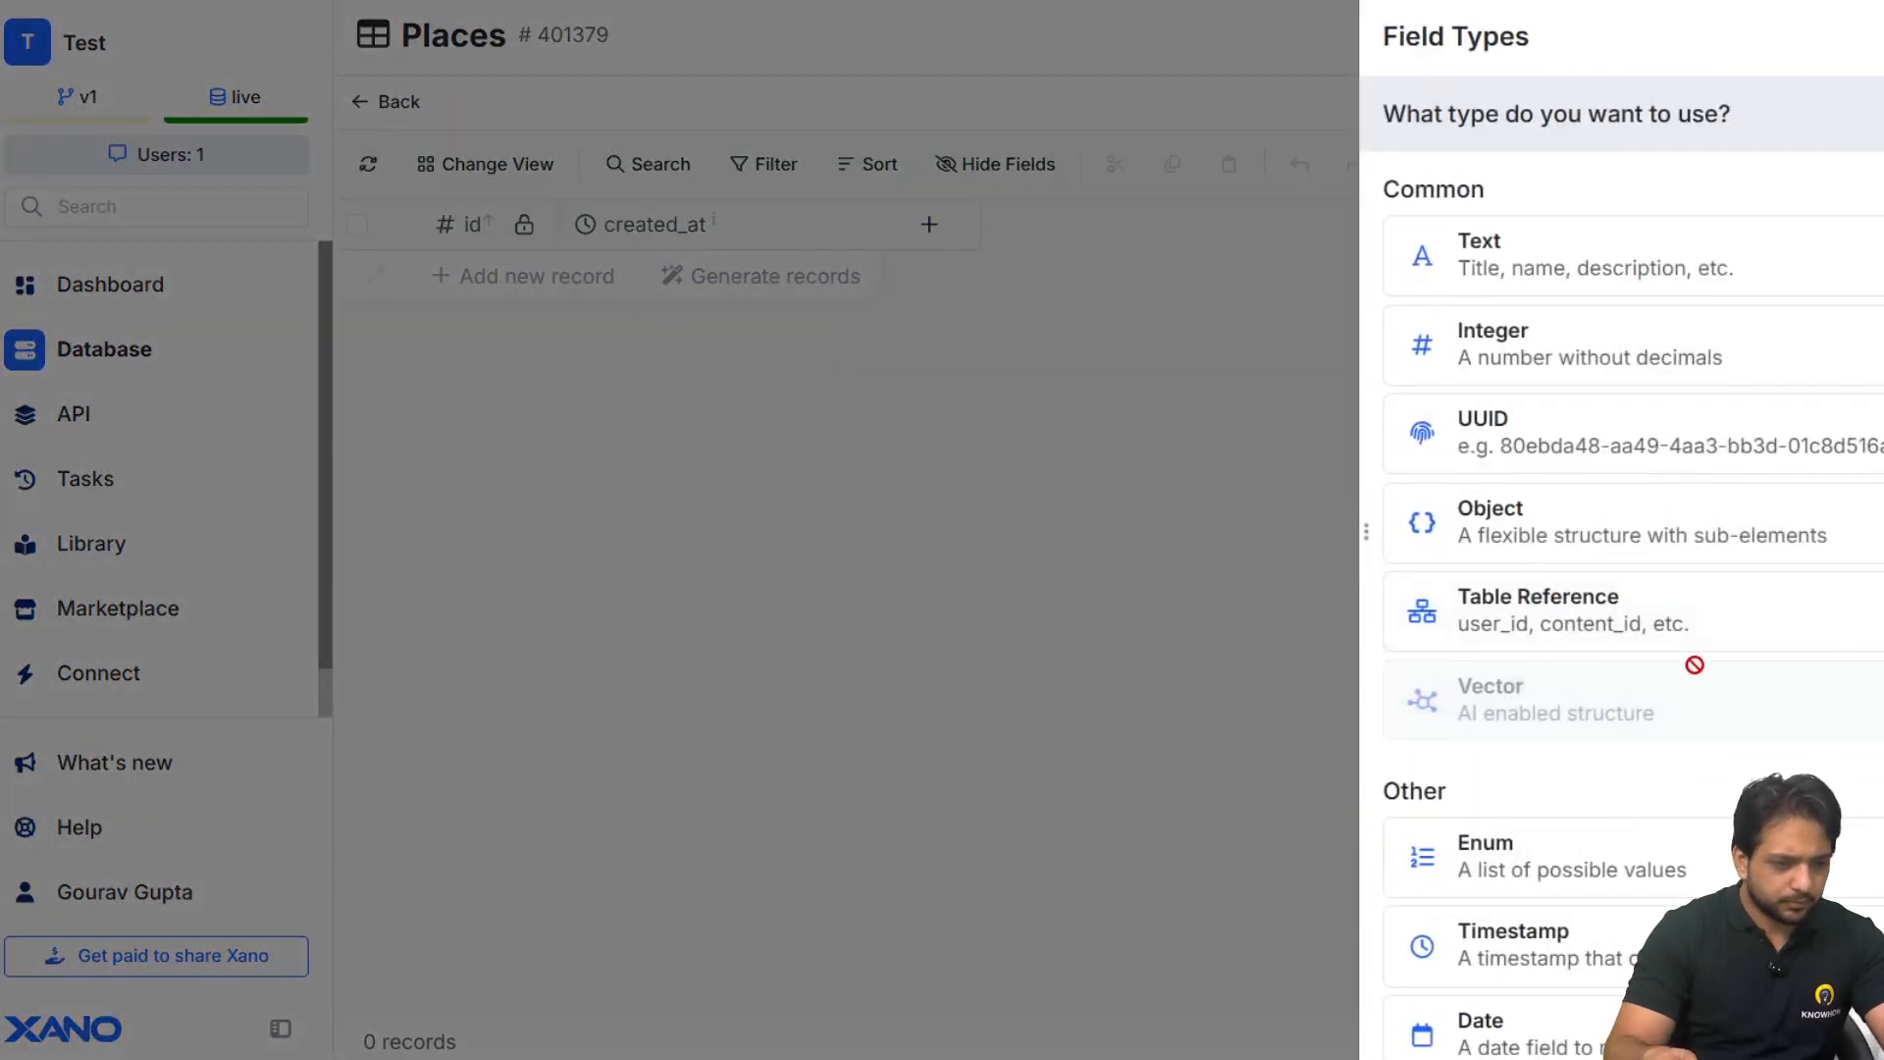
scroll(1695, 666, "down", 4)
scroll(1455, 404, "down", 2)
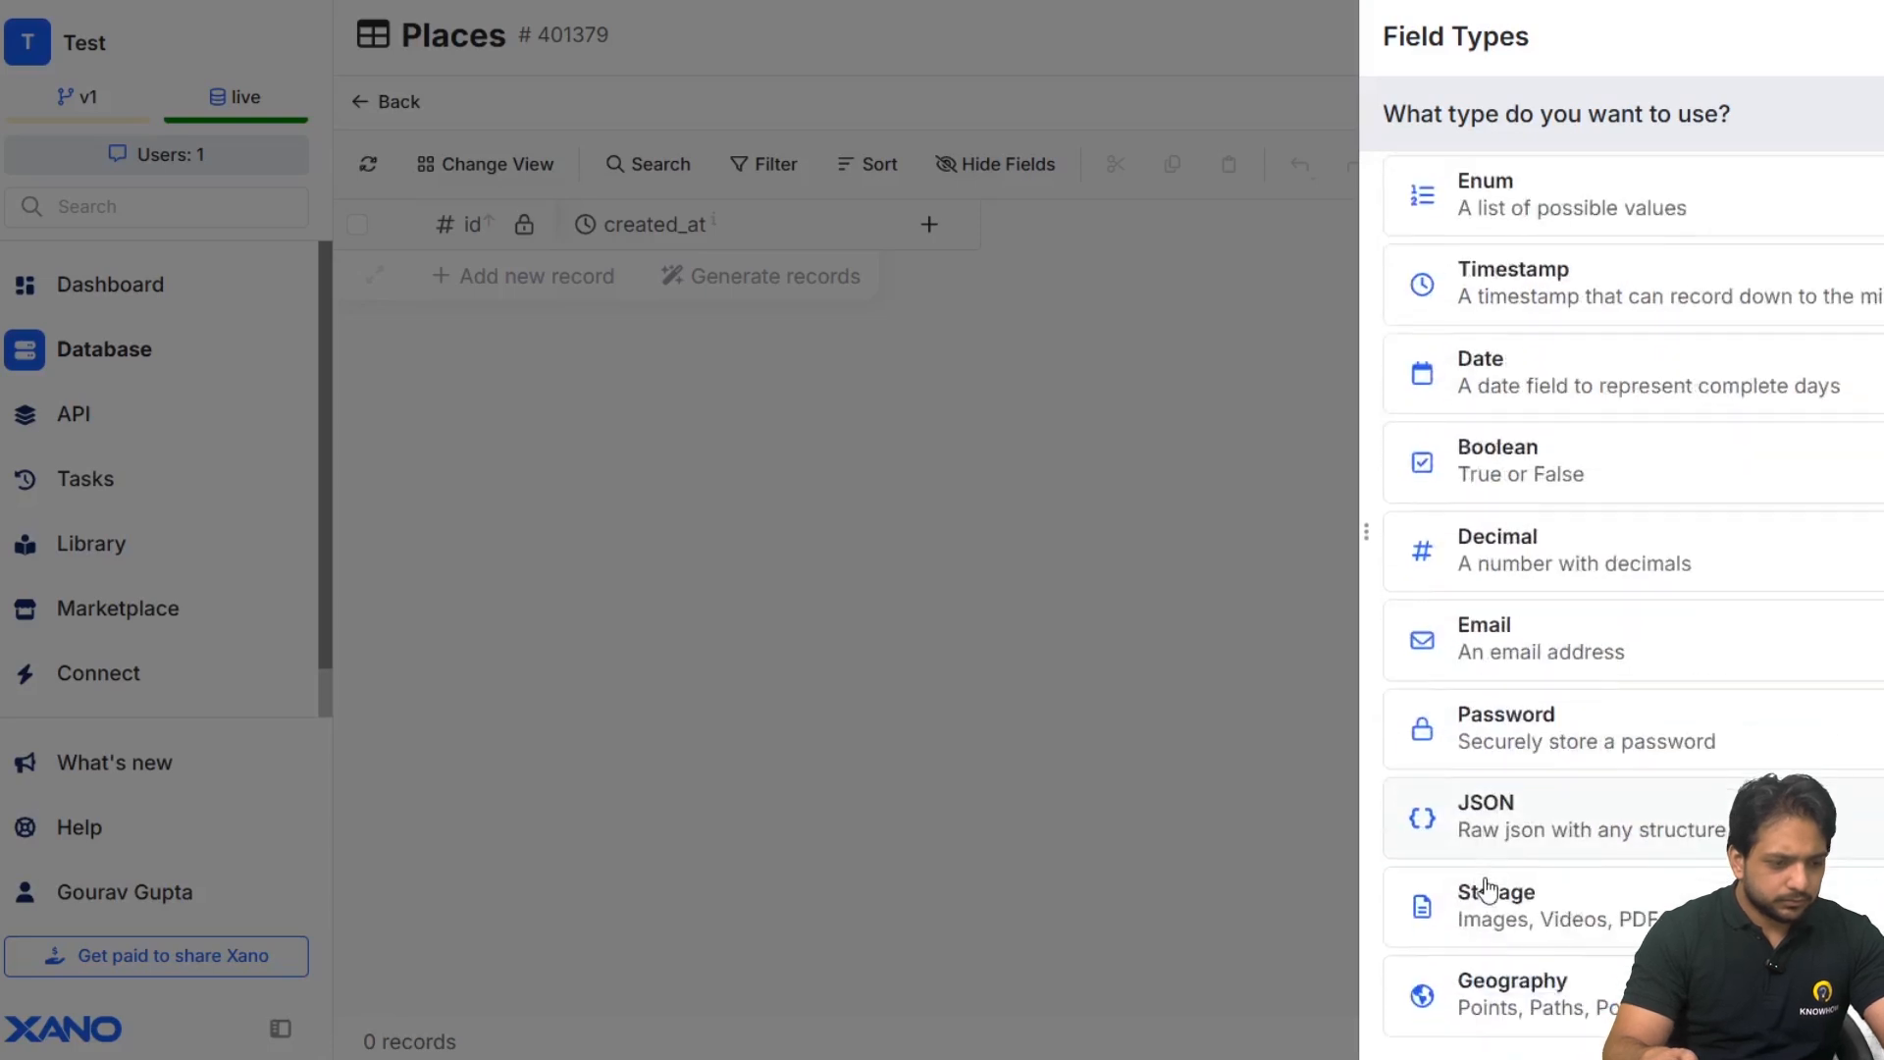
left_click(1518, 935)
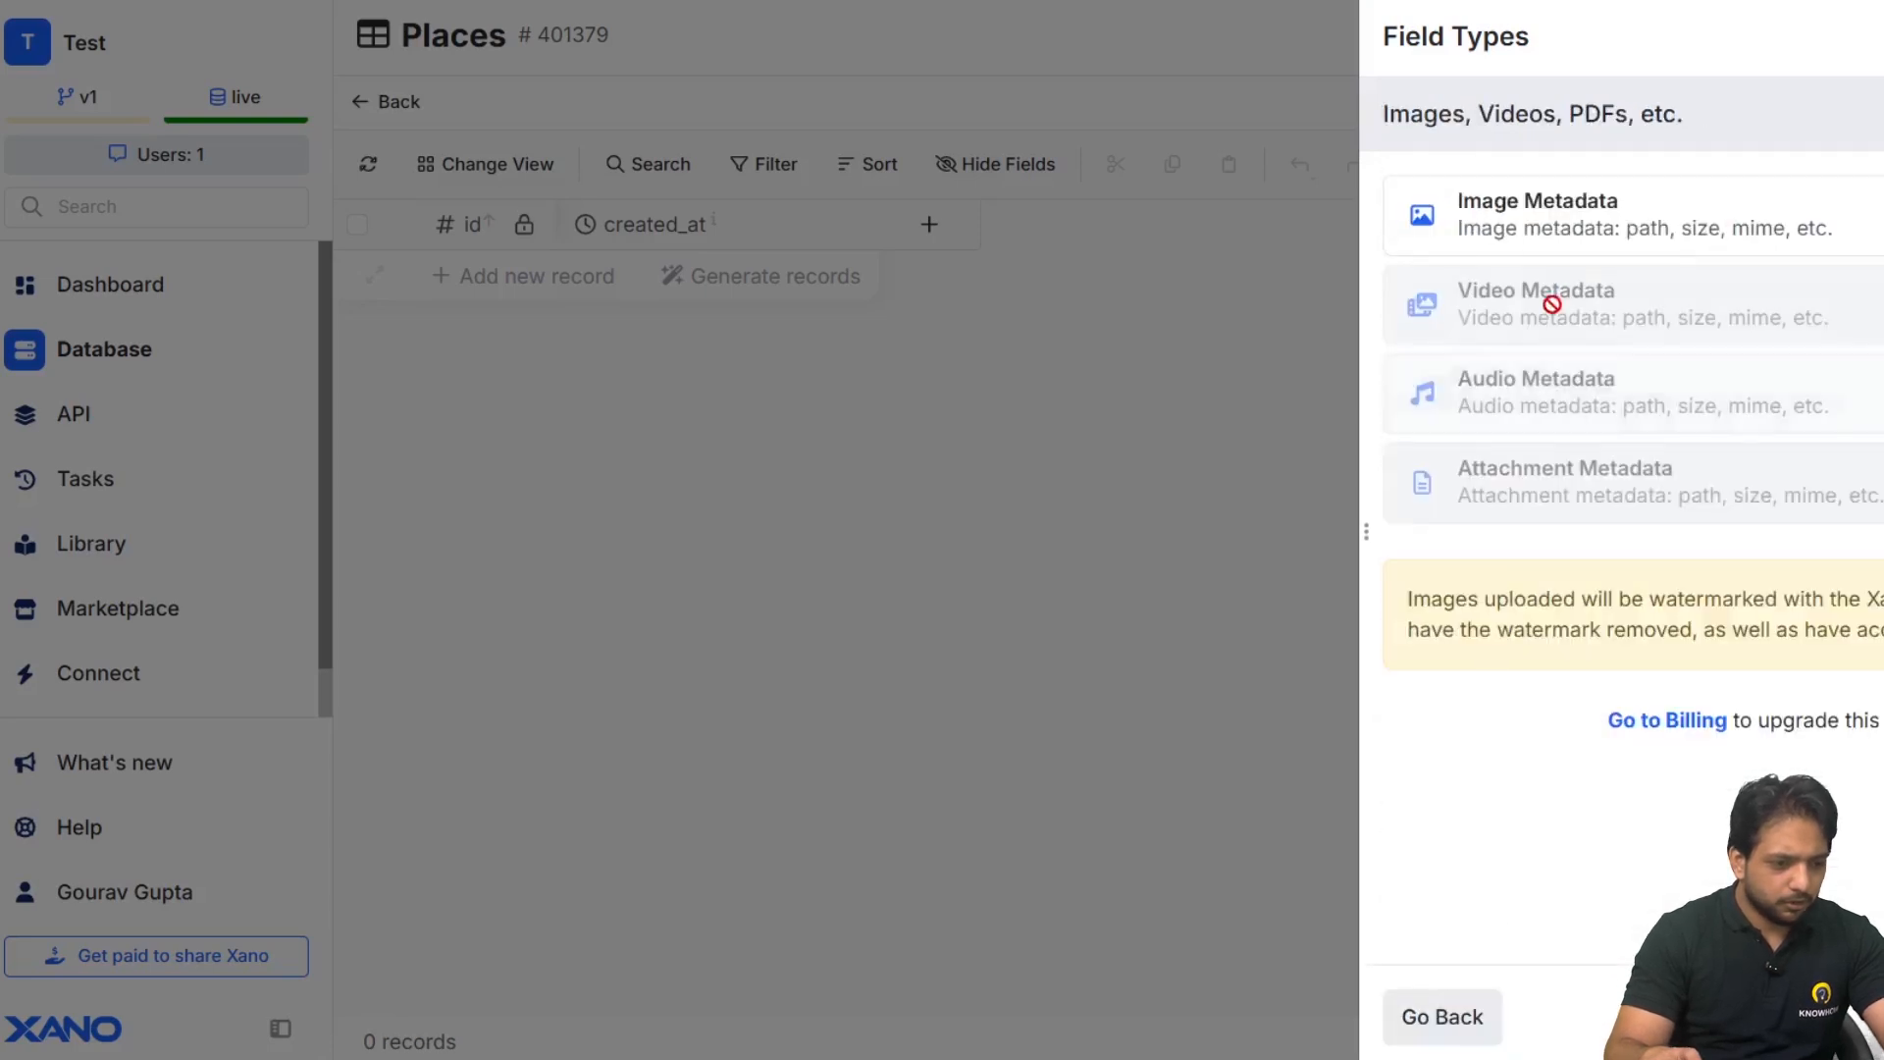
left_click(1531, 205)
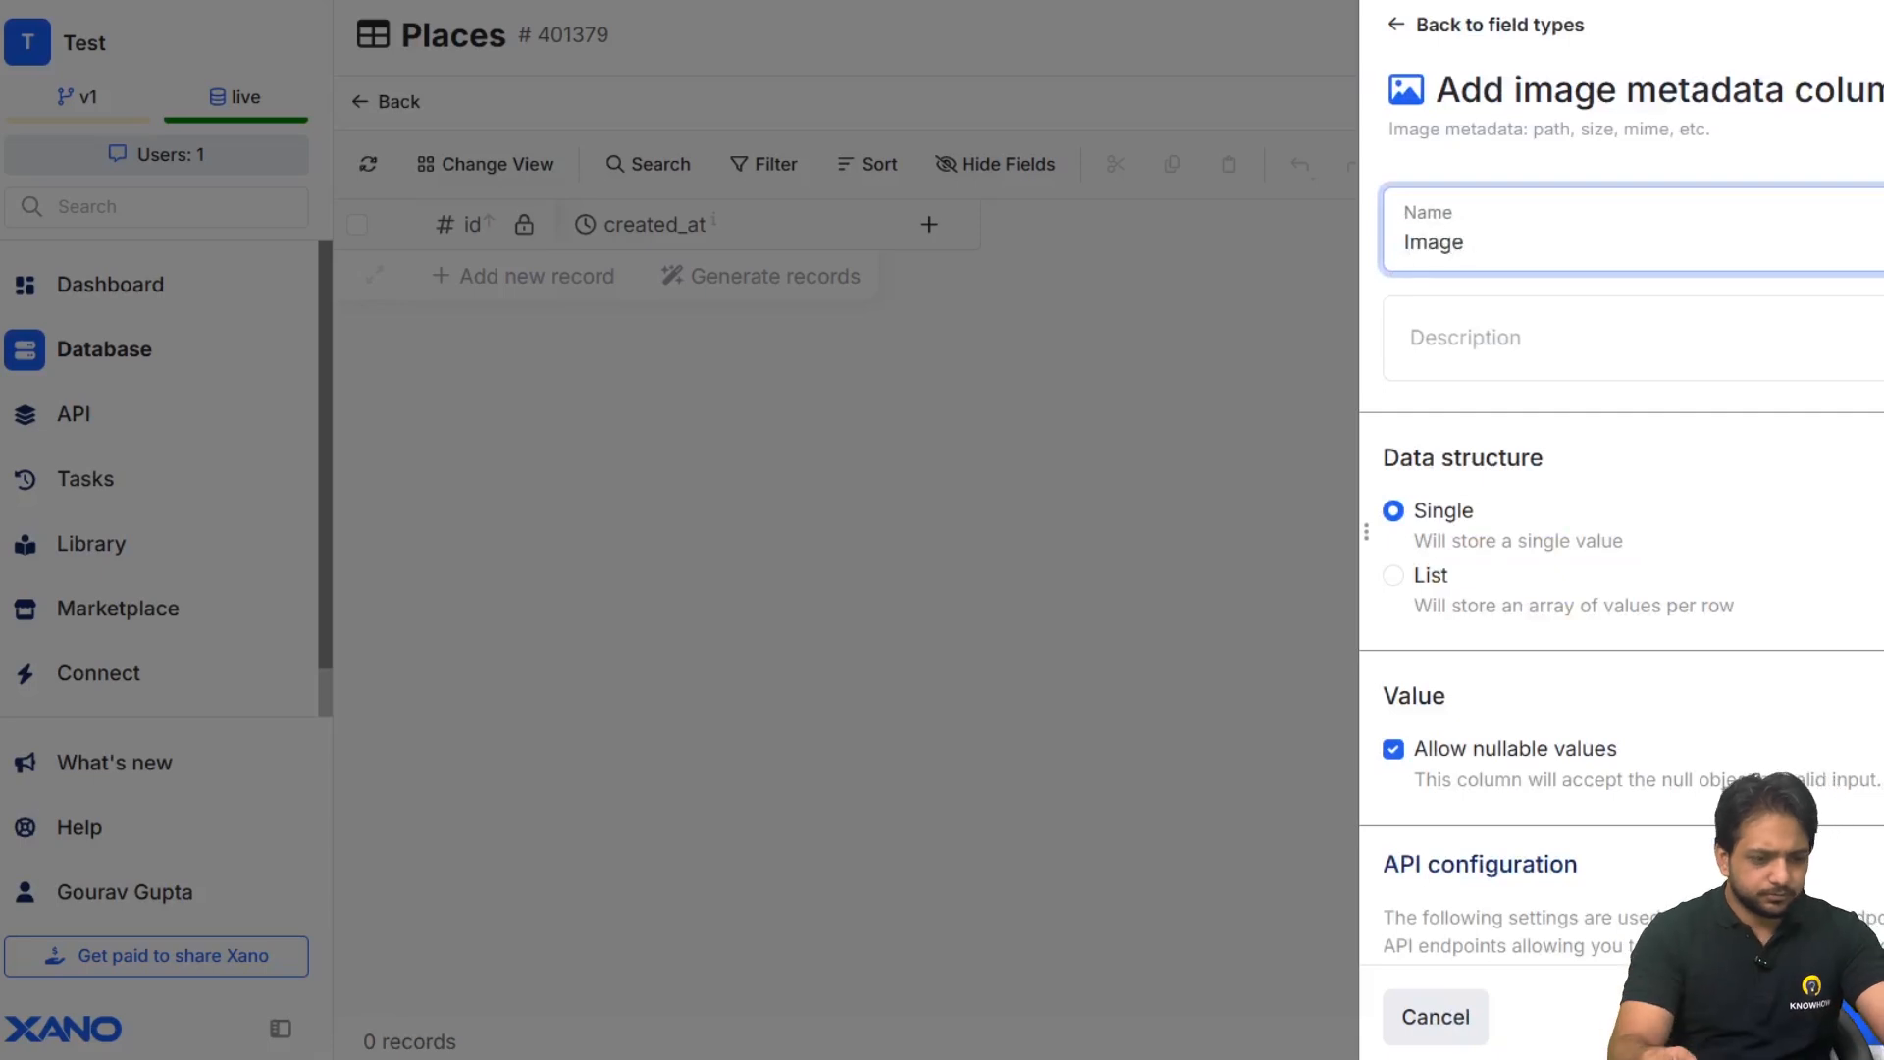
key("Return")
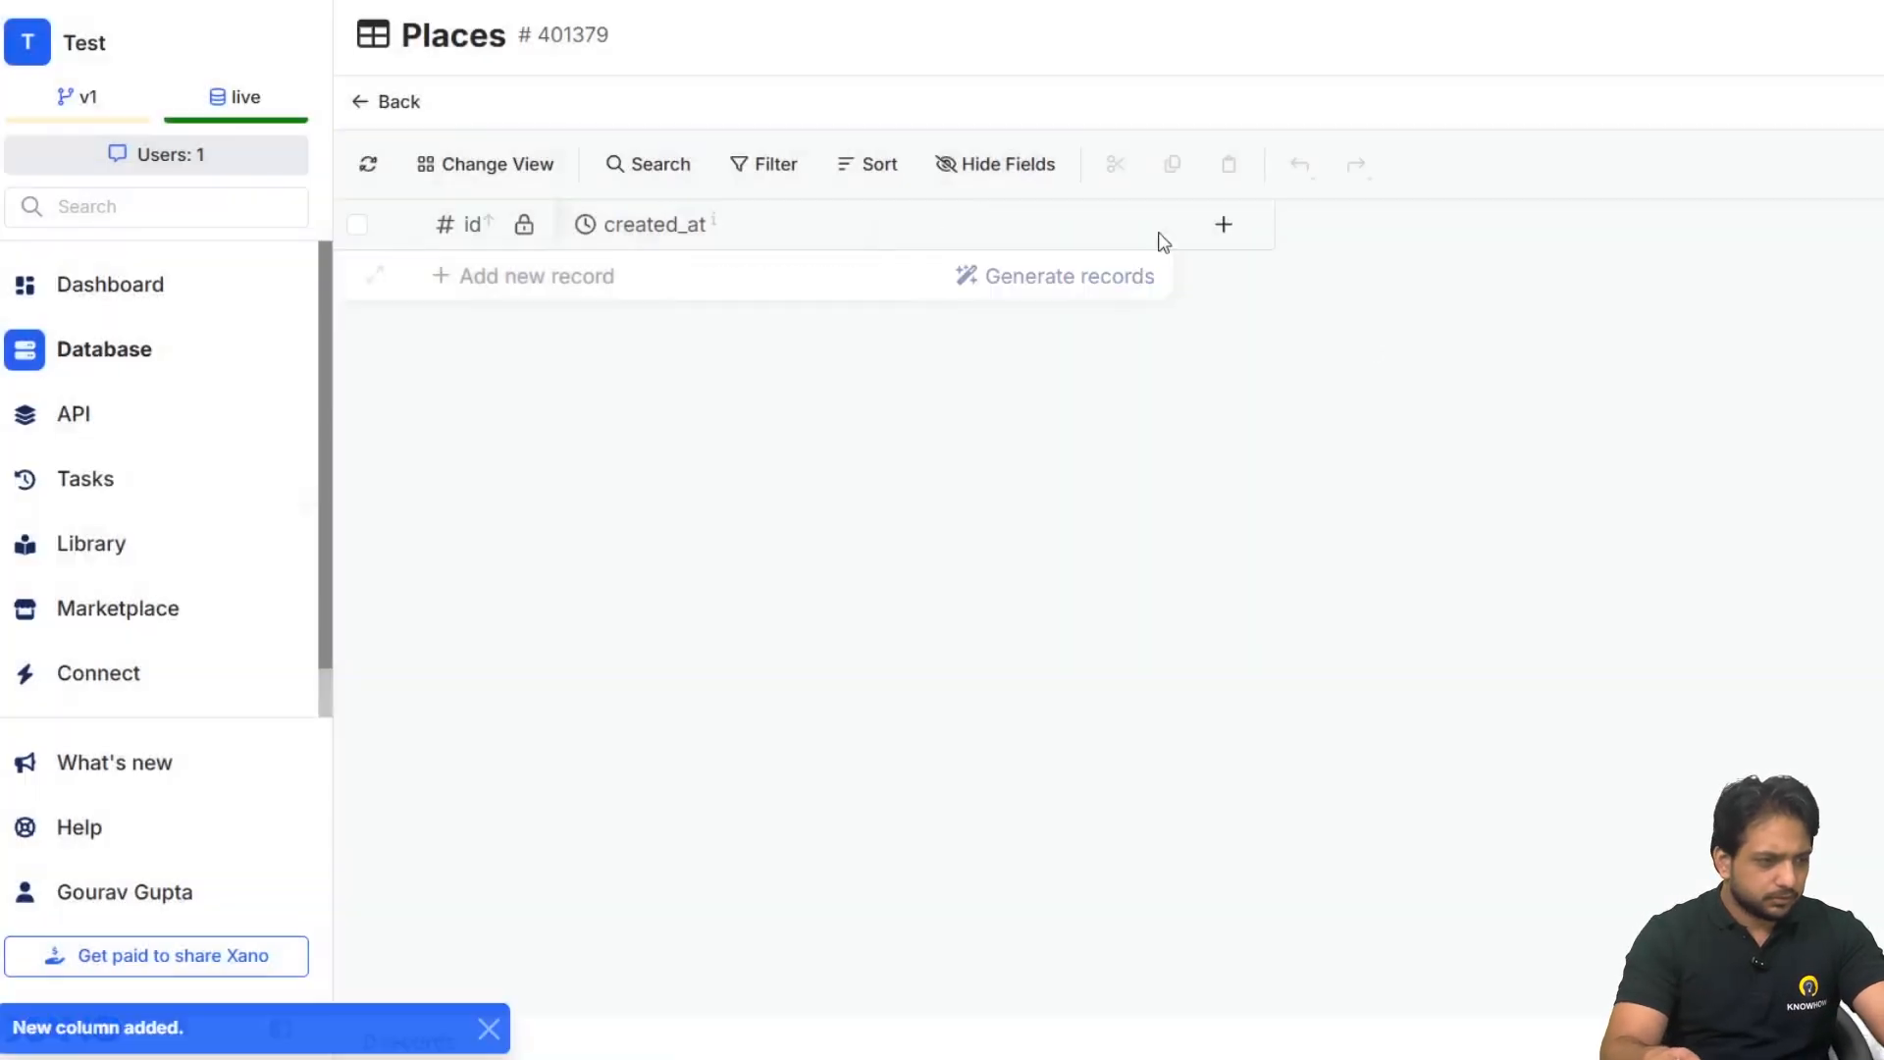
- Add a single-value text column called Name to the Places table
left_click(1221, 236)
left_click(1669, 271)
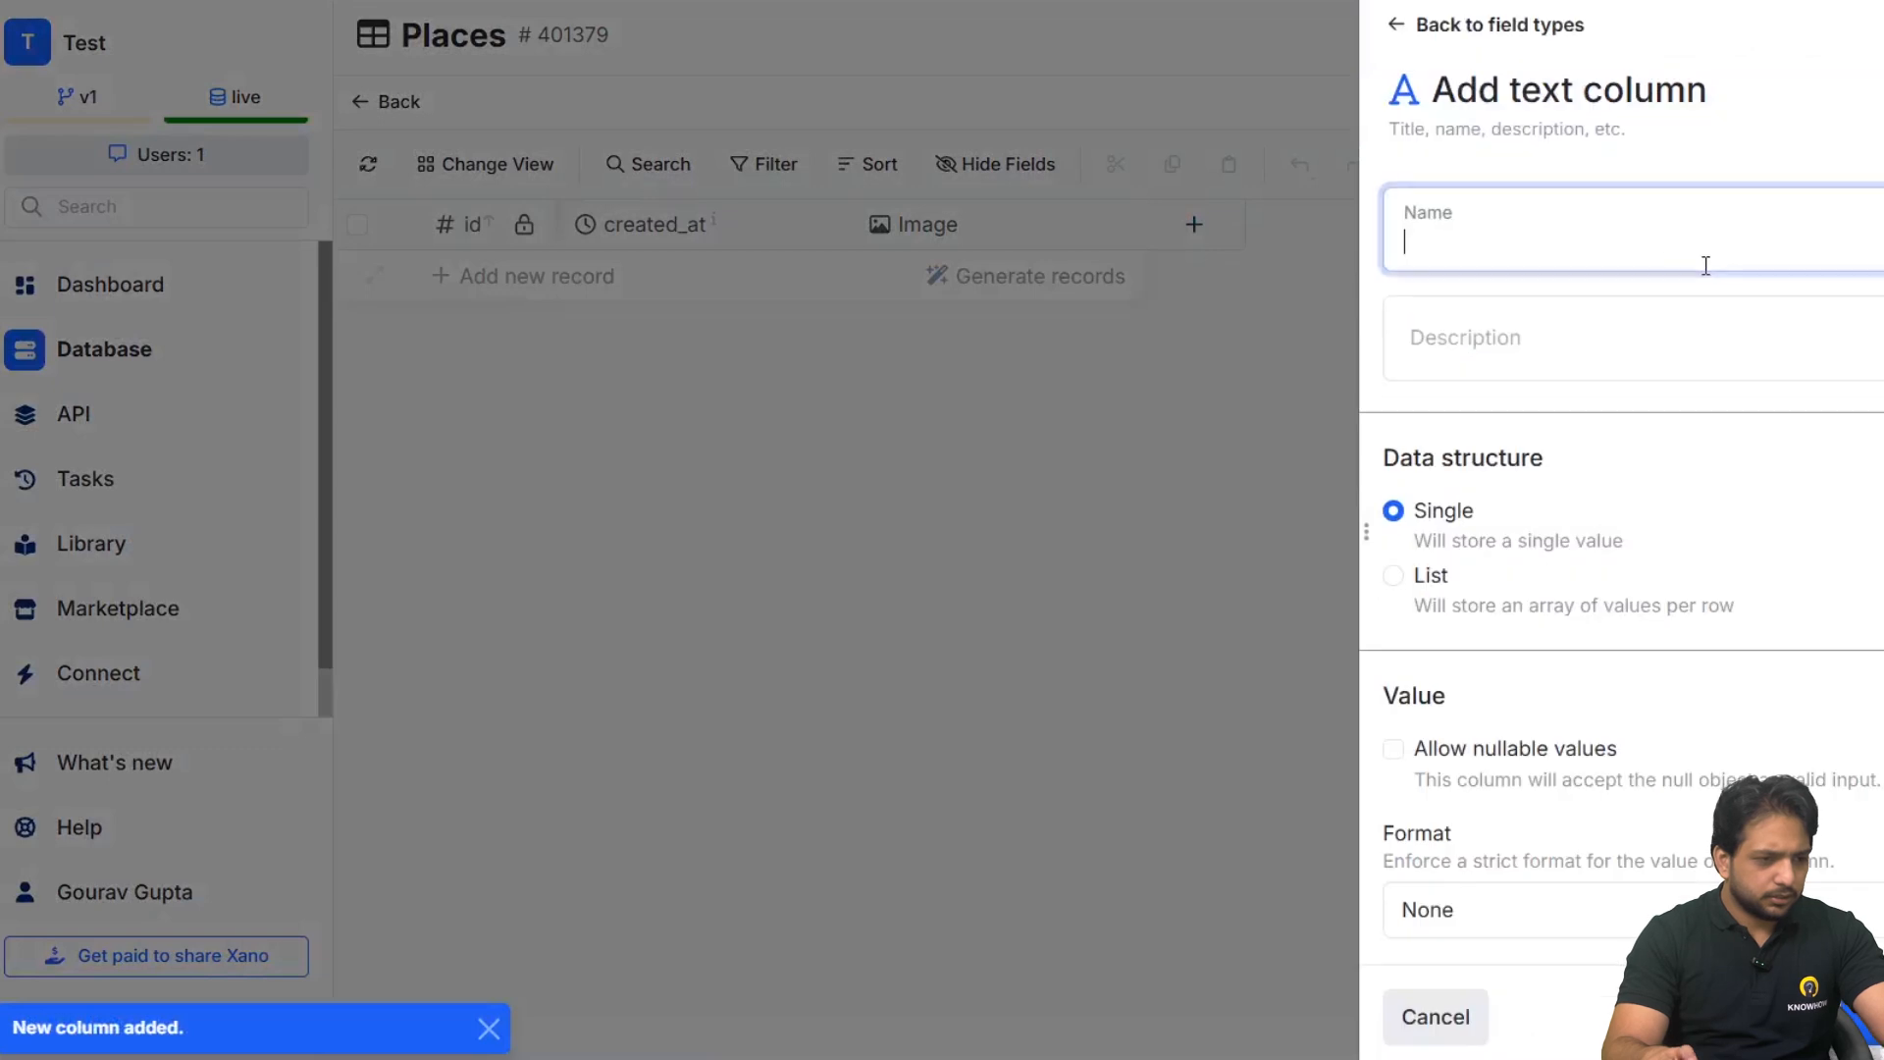
type("Name")
key("Return")
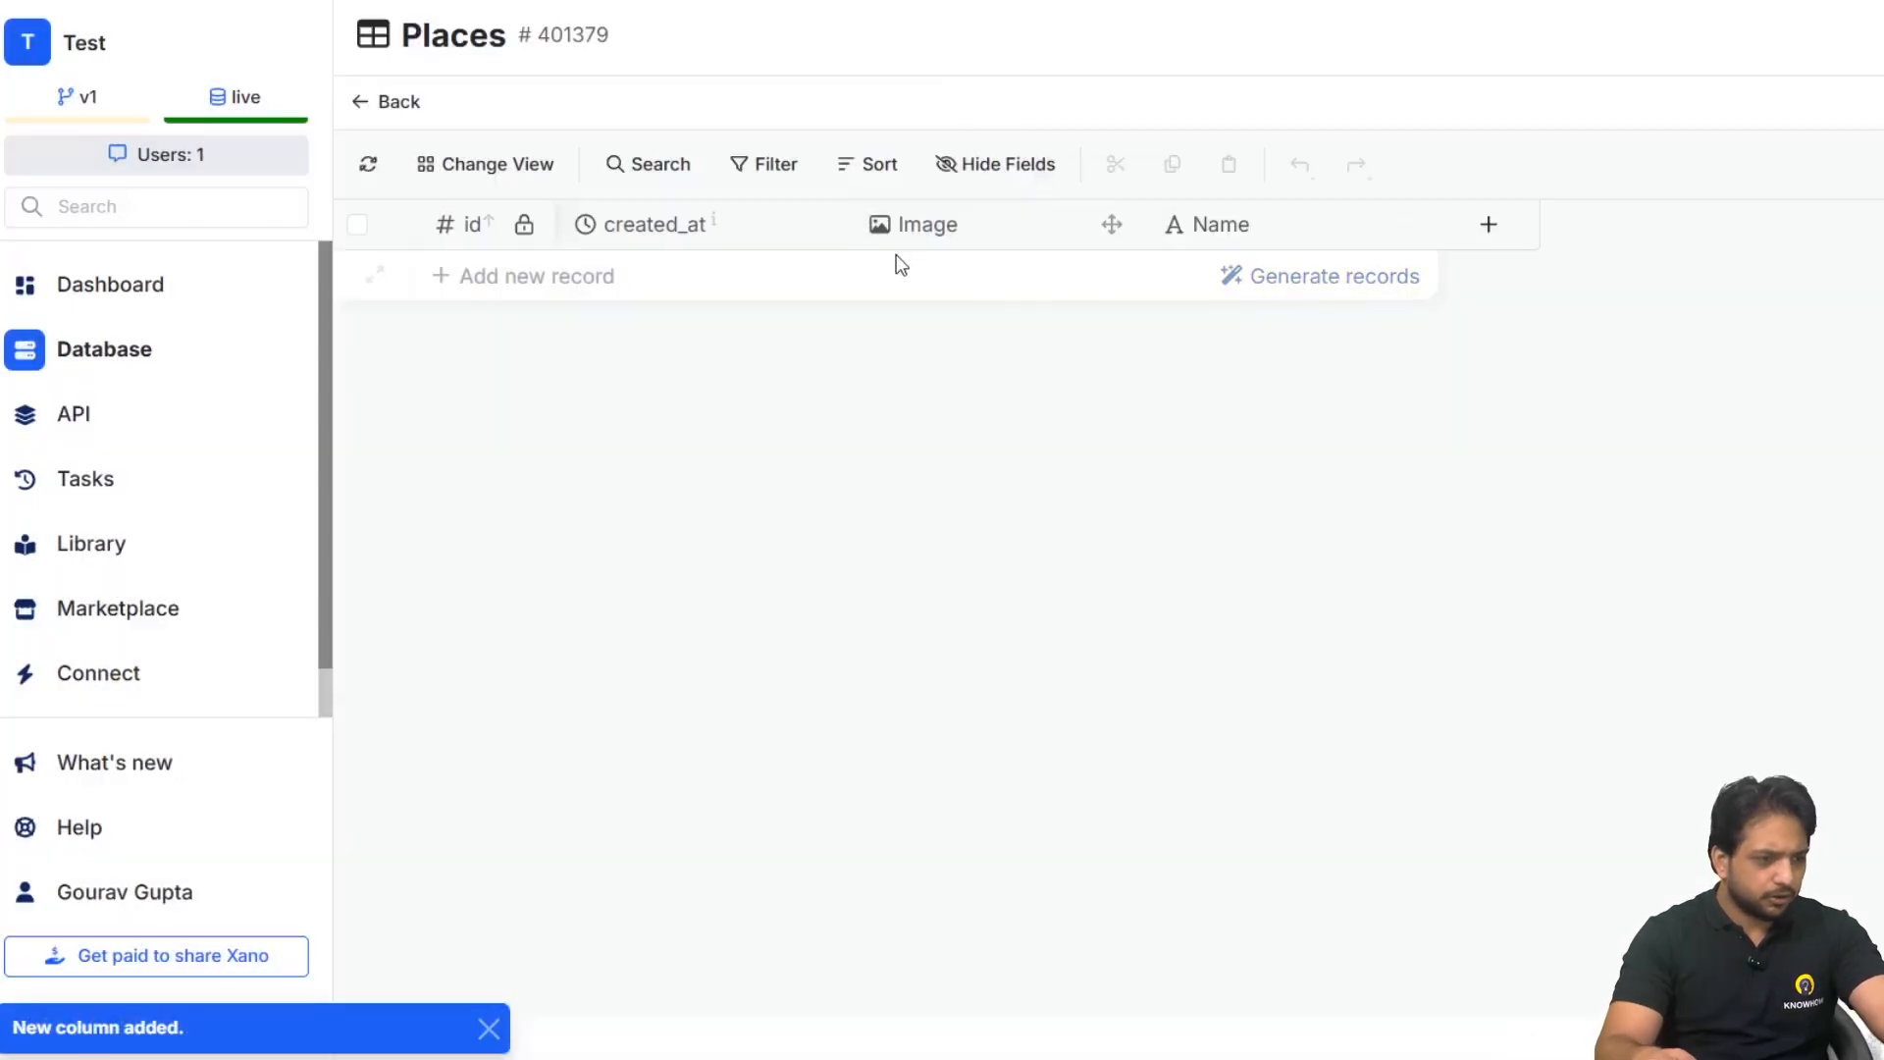
- Add a record to the Places table and upload the Eifeltower picture into its Image cell
left_click(948, 283)
left_click(956, 282)
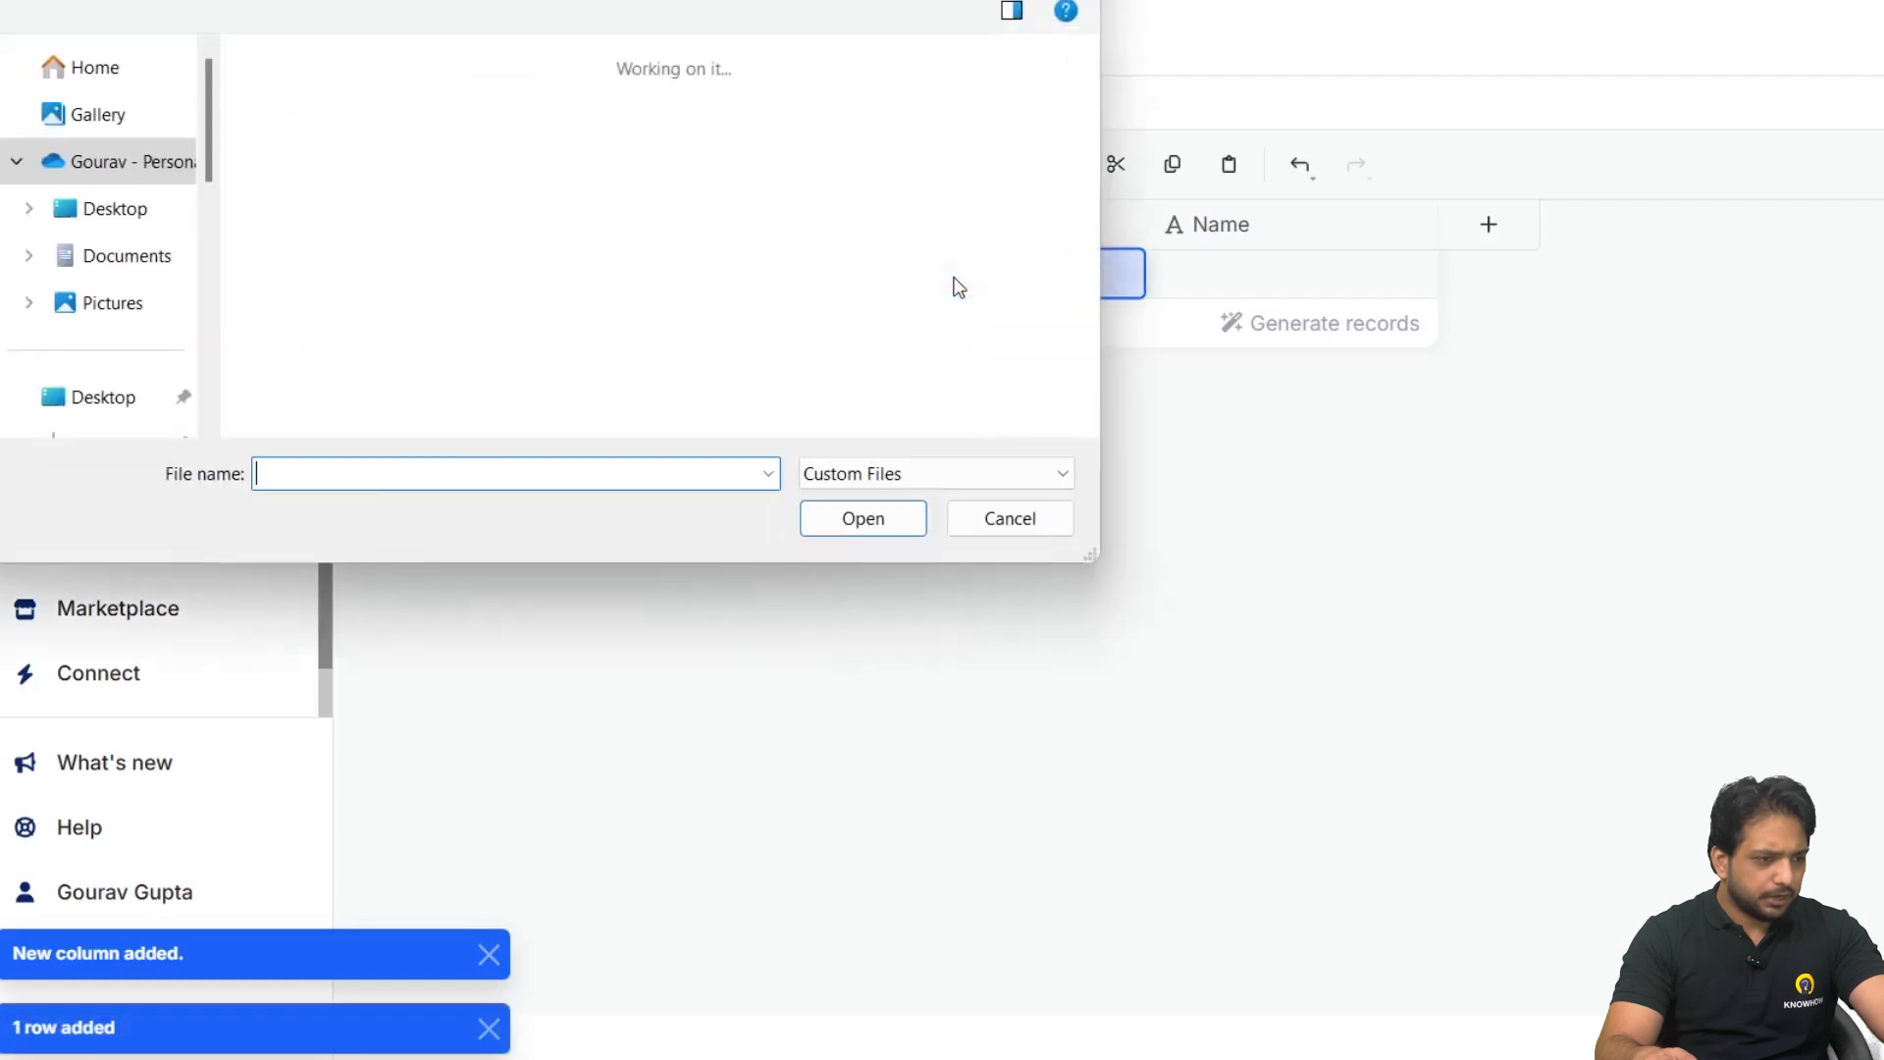
double_click(365, 153)
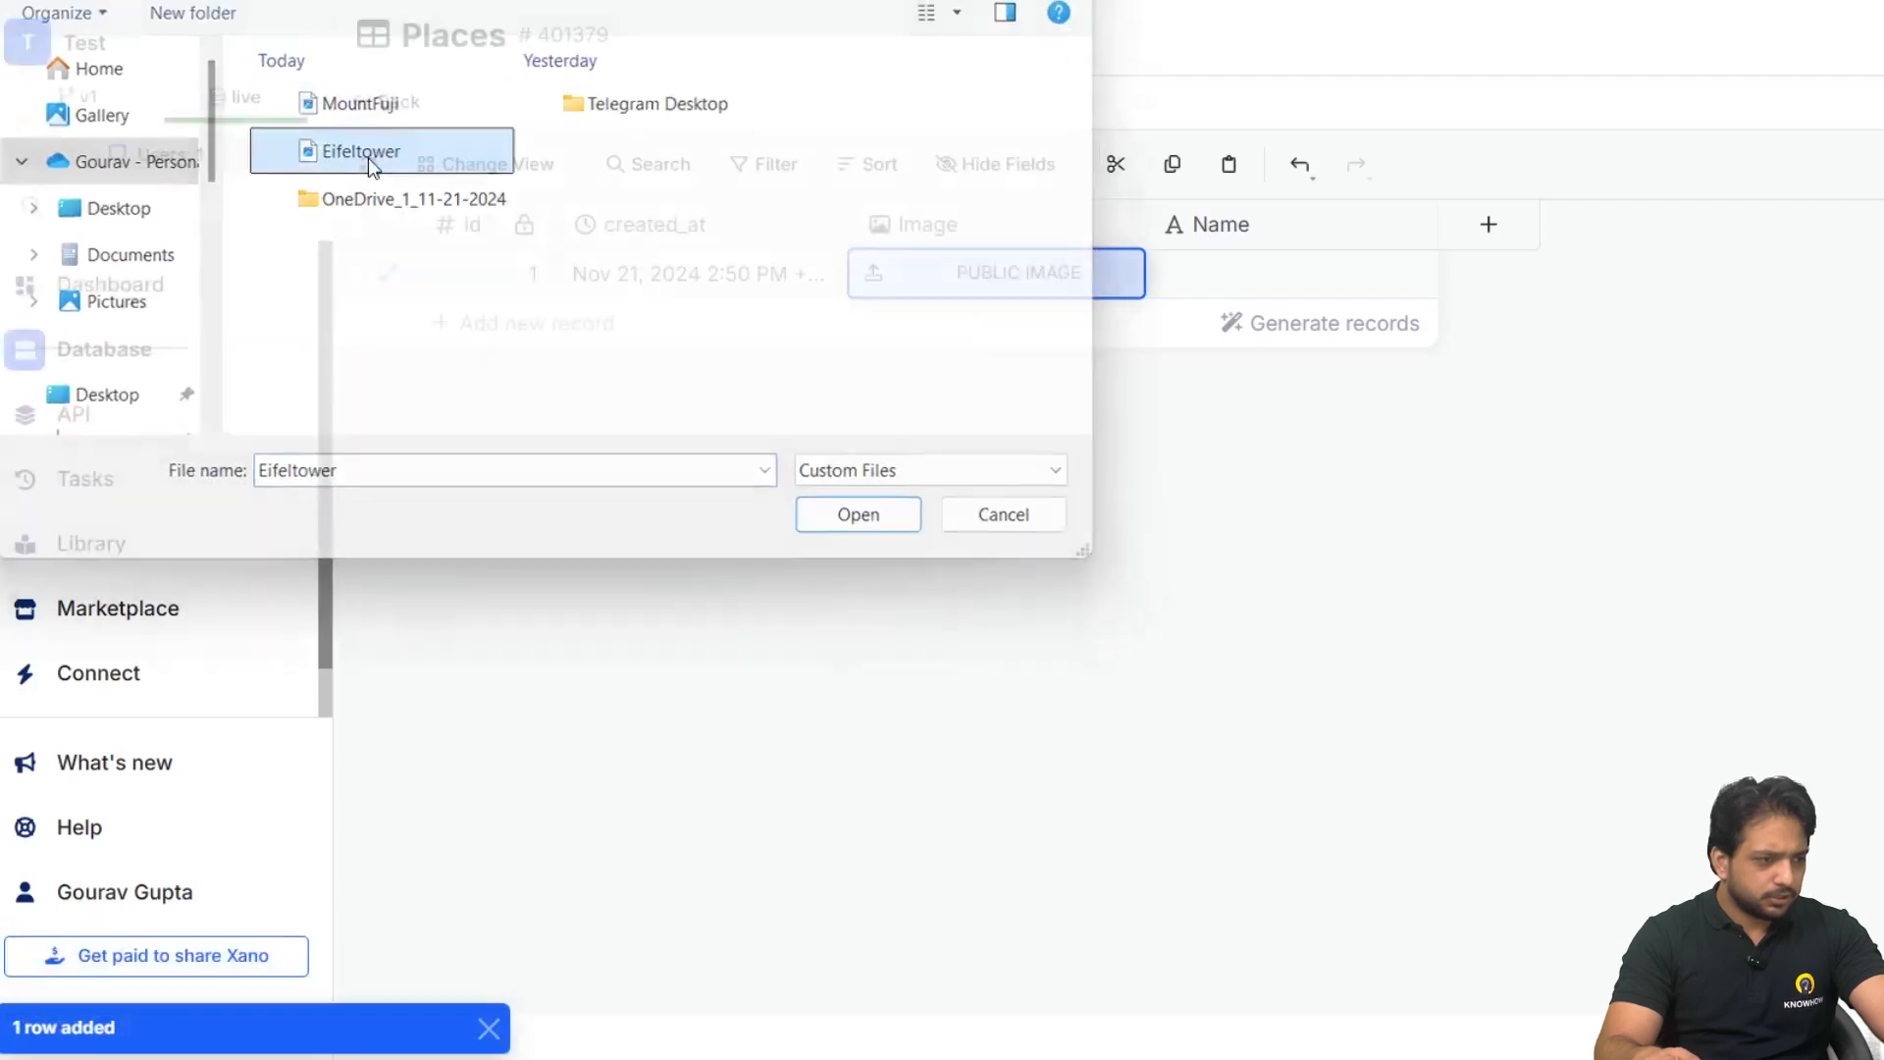
- Enter EifelTower as the Name of the first Places record
double_click(1289, 275)
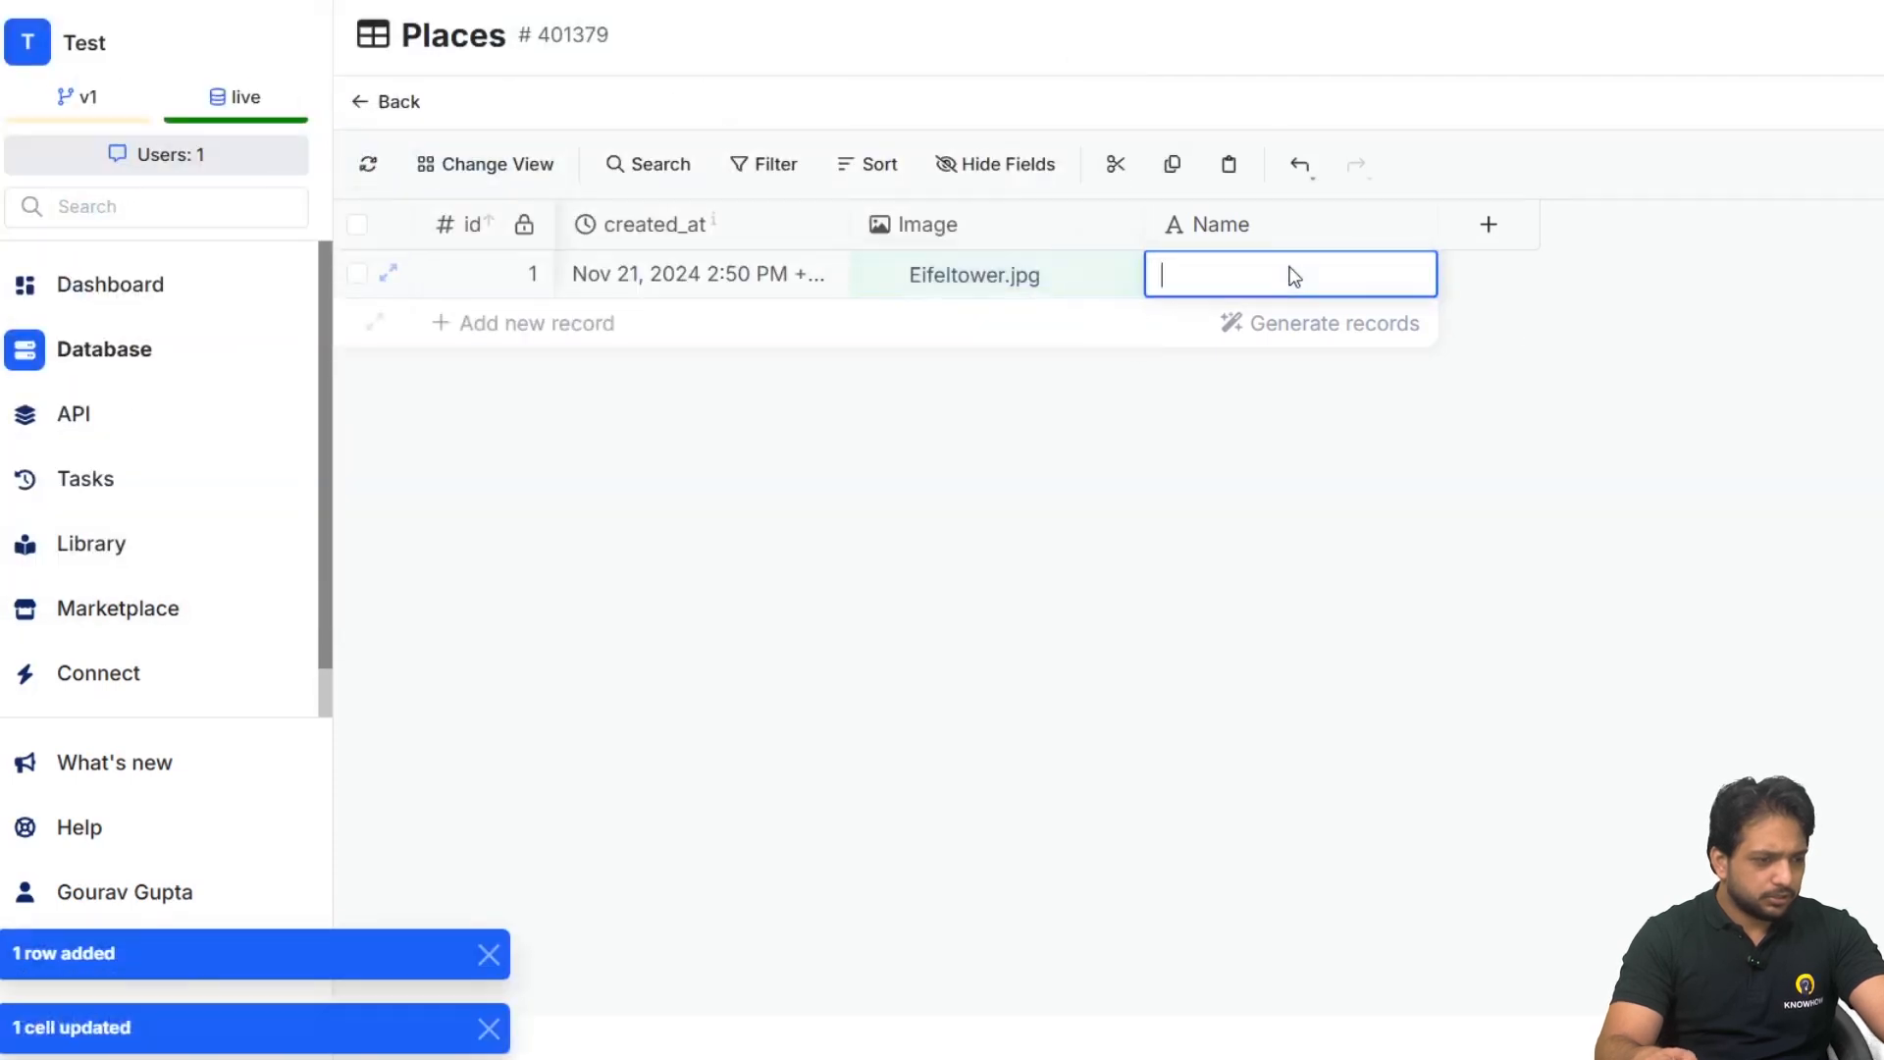
type("Eift")
key("BackSpace")
key("BackSpace")
type("fte")
key("BackSpace")
key("BackSpace")
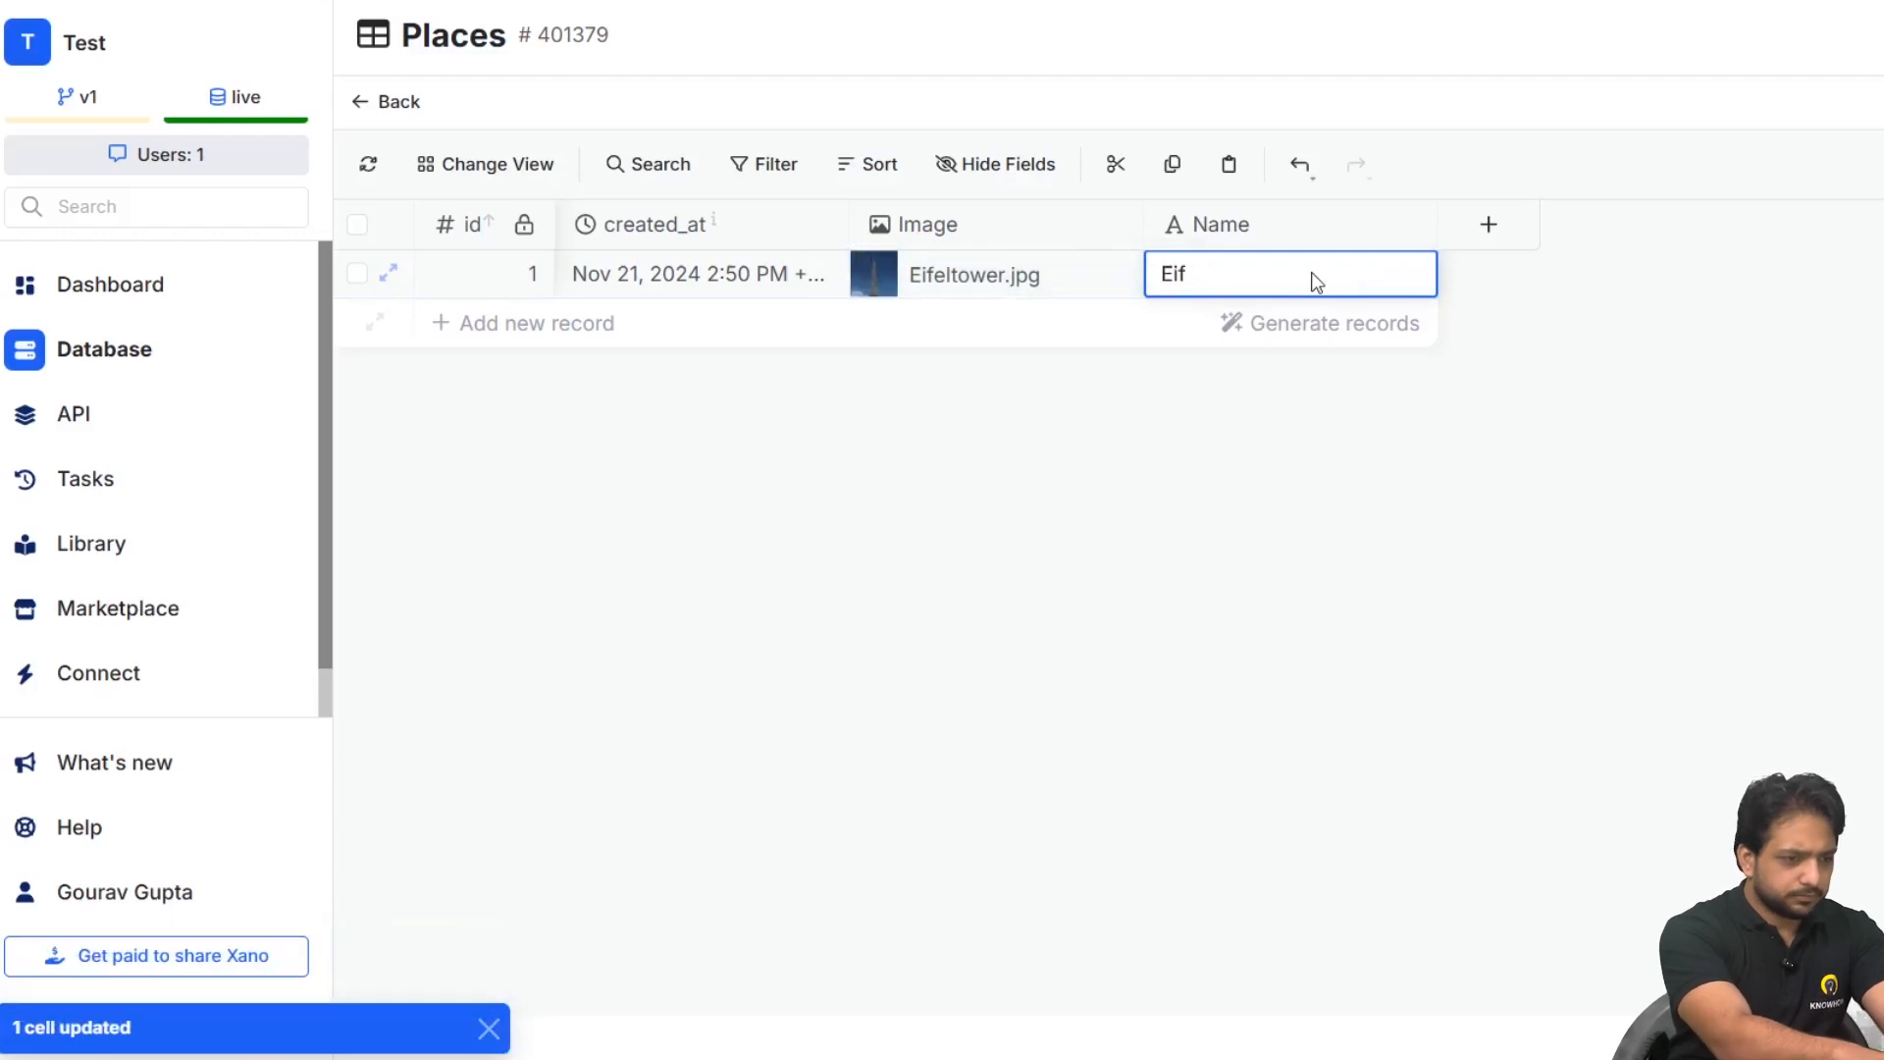
type("elTower")
key("Return")
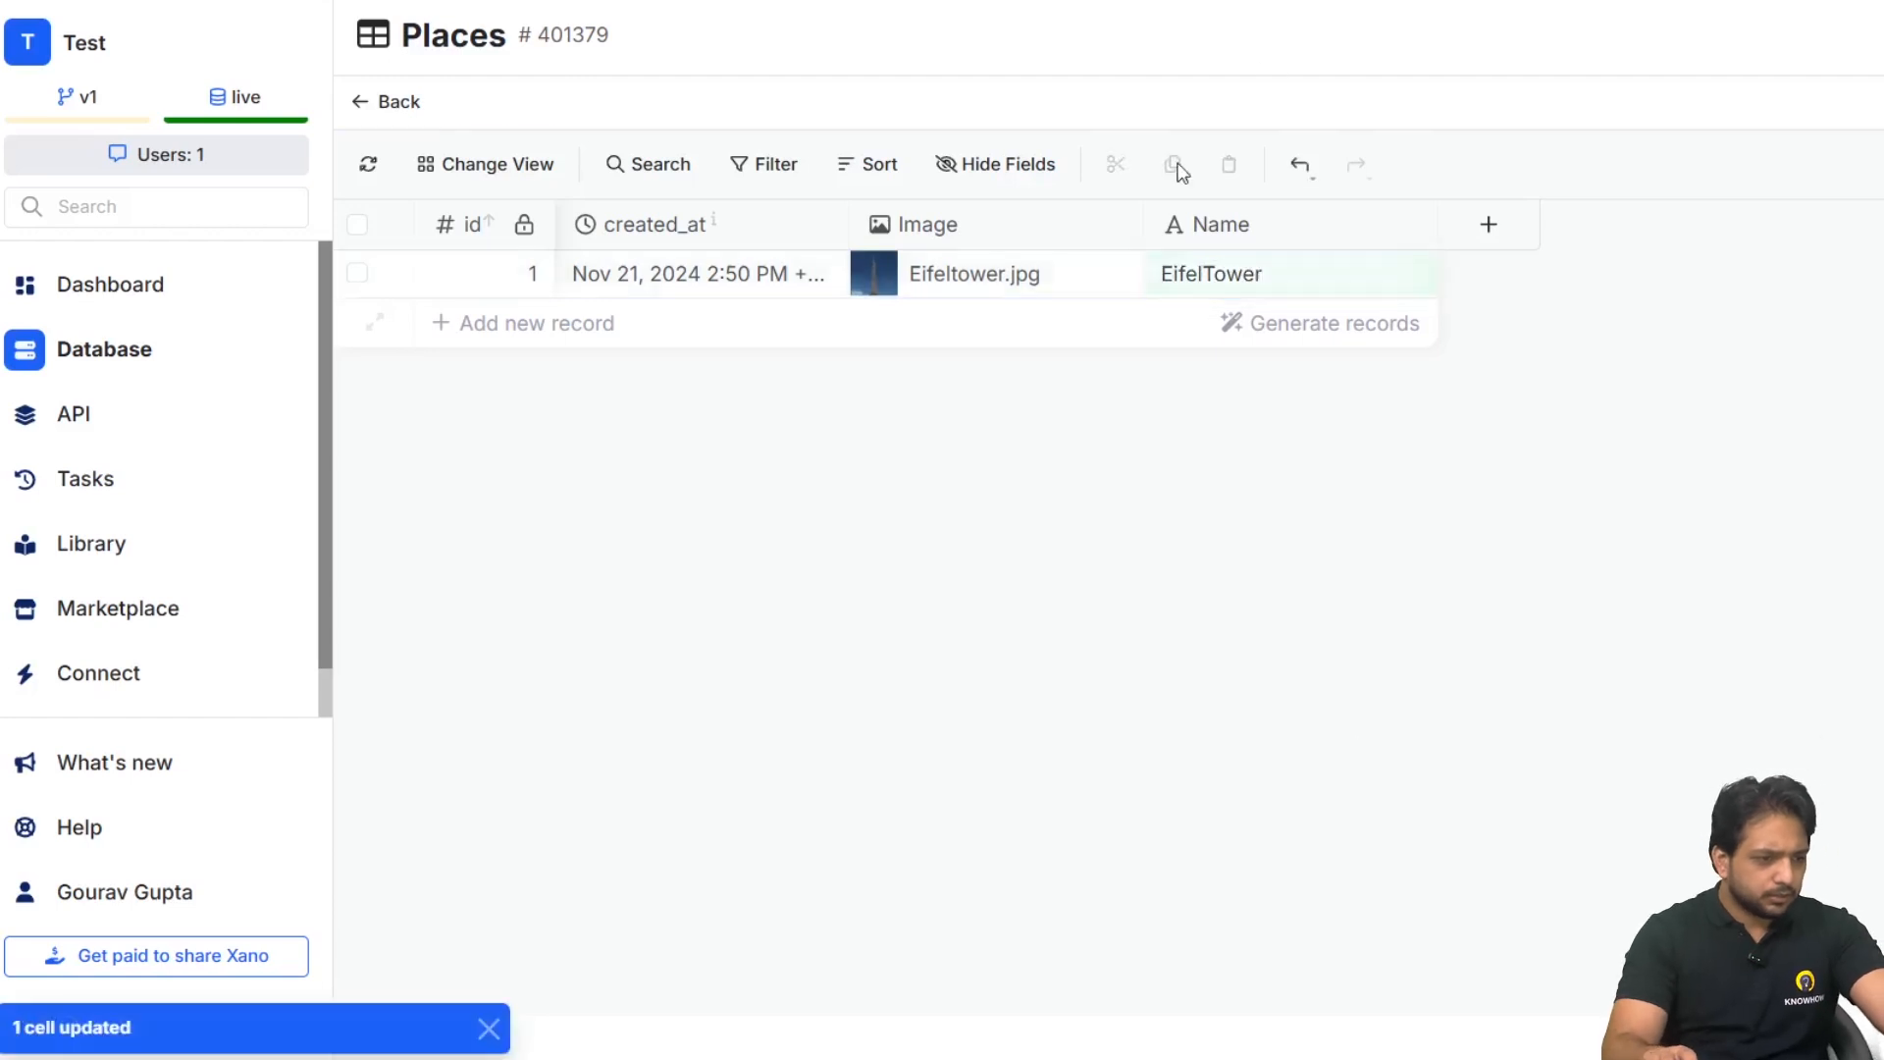
- Open the GET endpoint that queries all Places records and run it without inputs
left_click(115, 420)
left_click(344, 288)
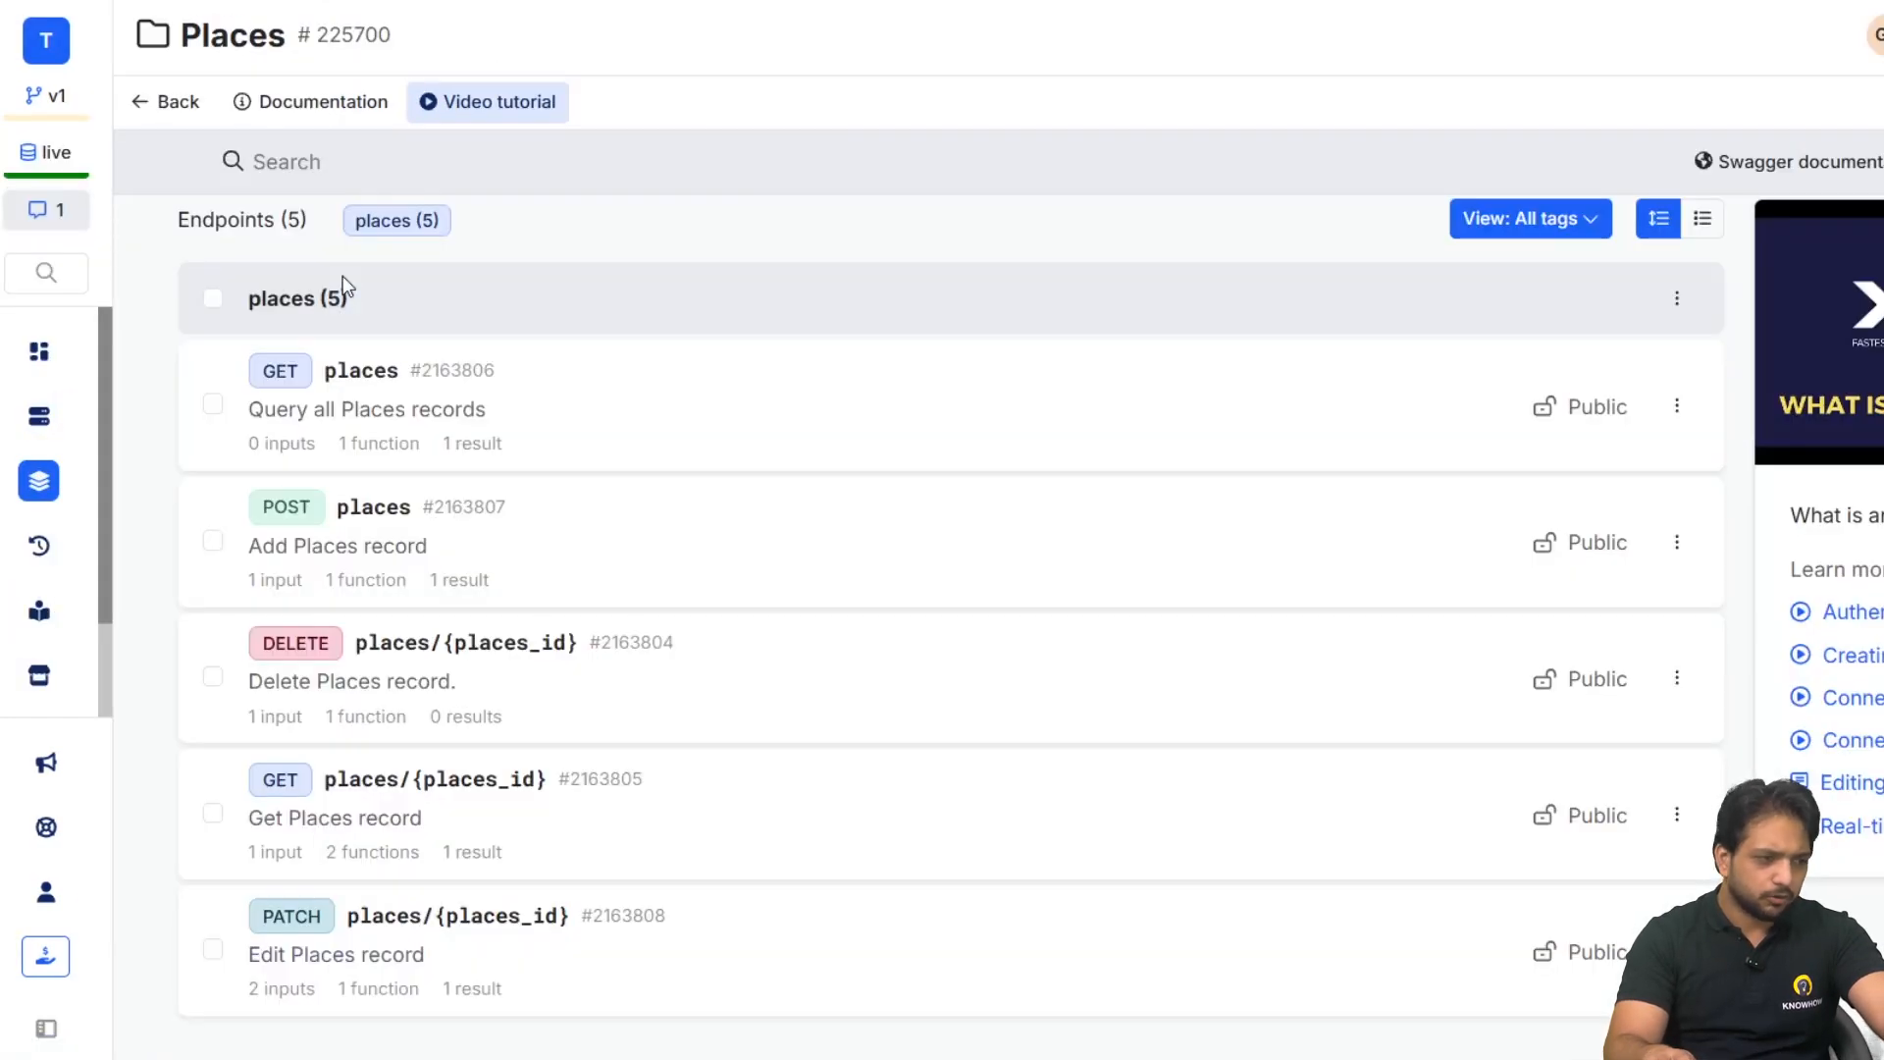
left_click(644, 421)
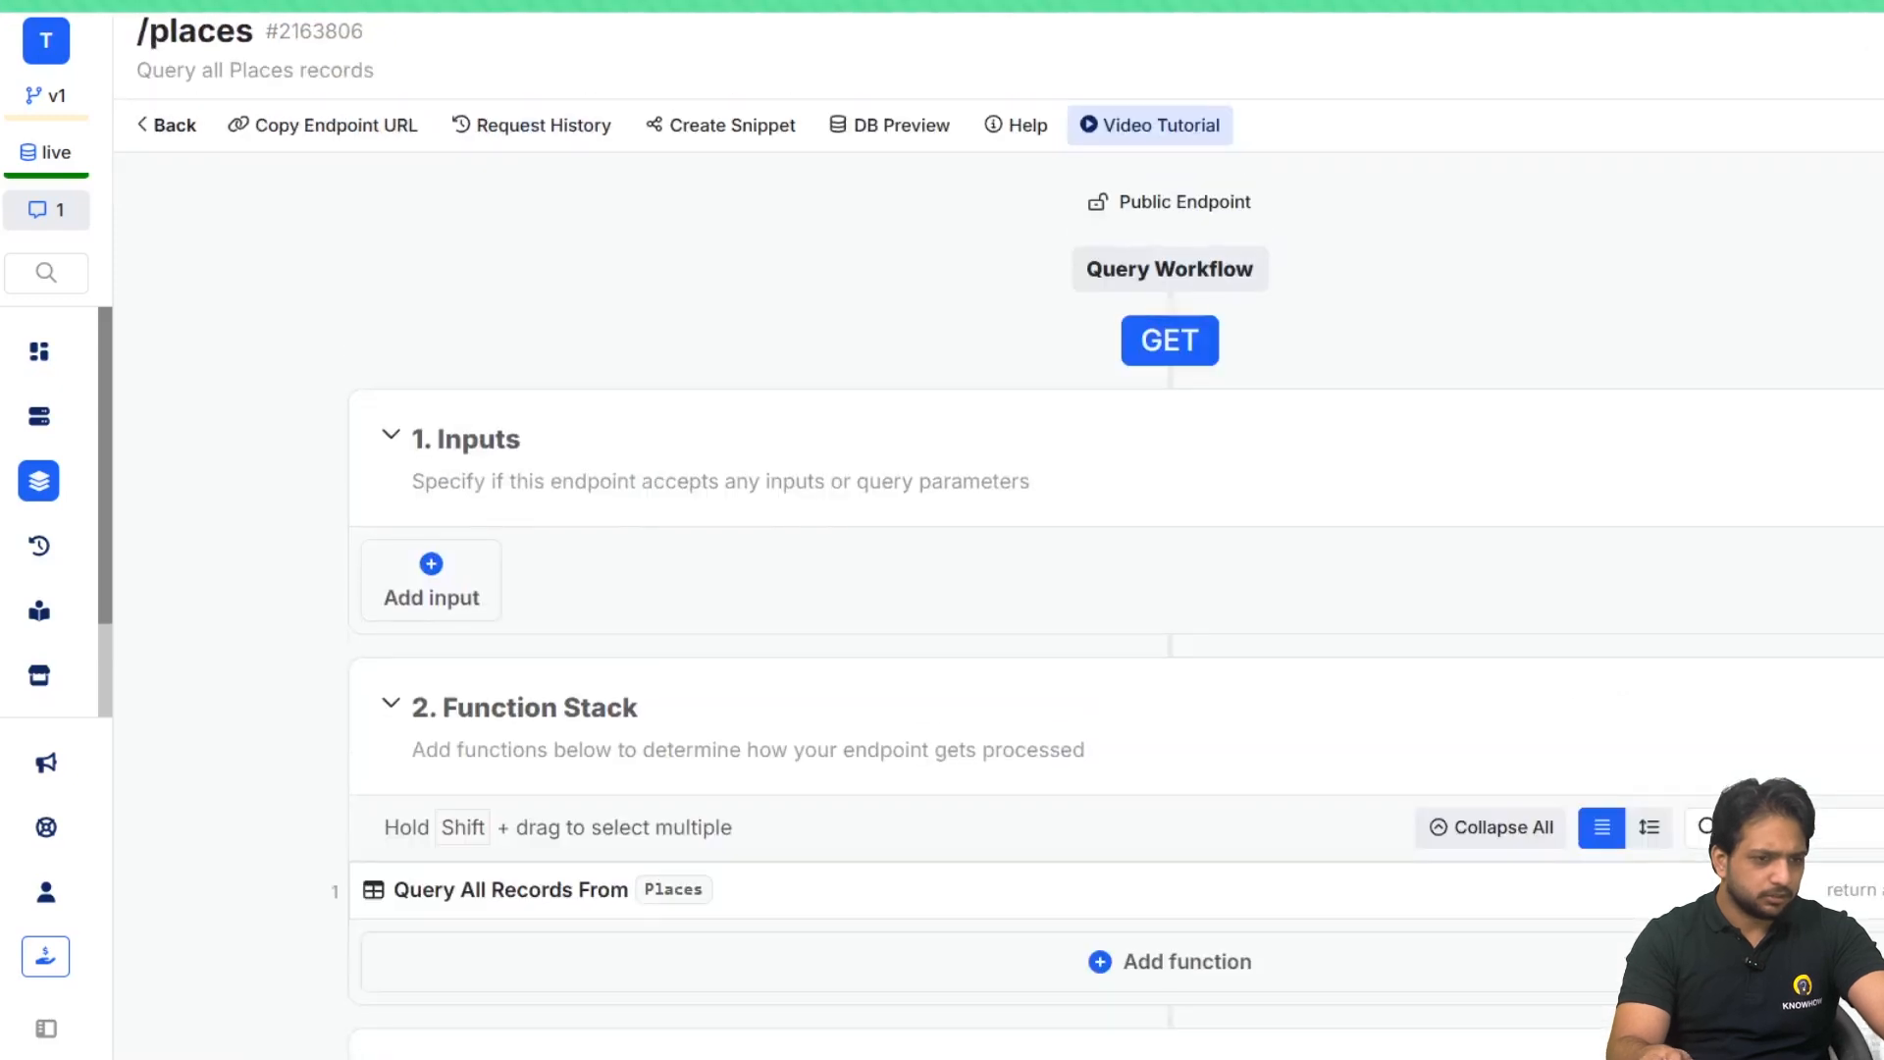
left_click(1796, 49)
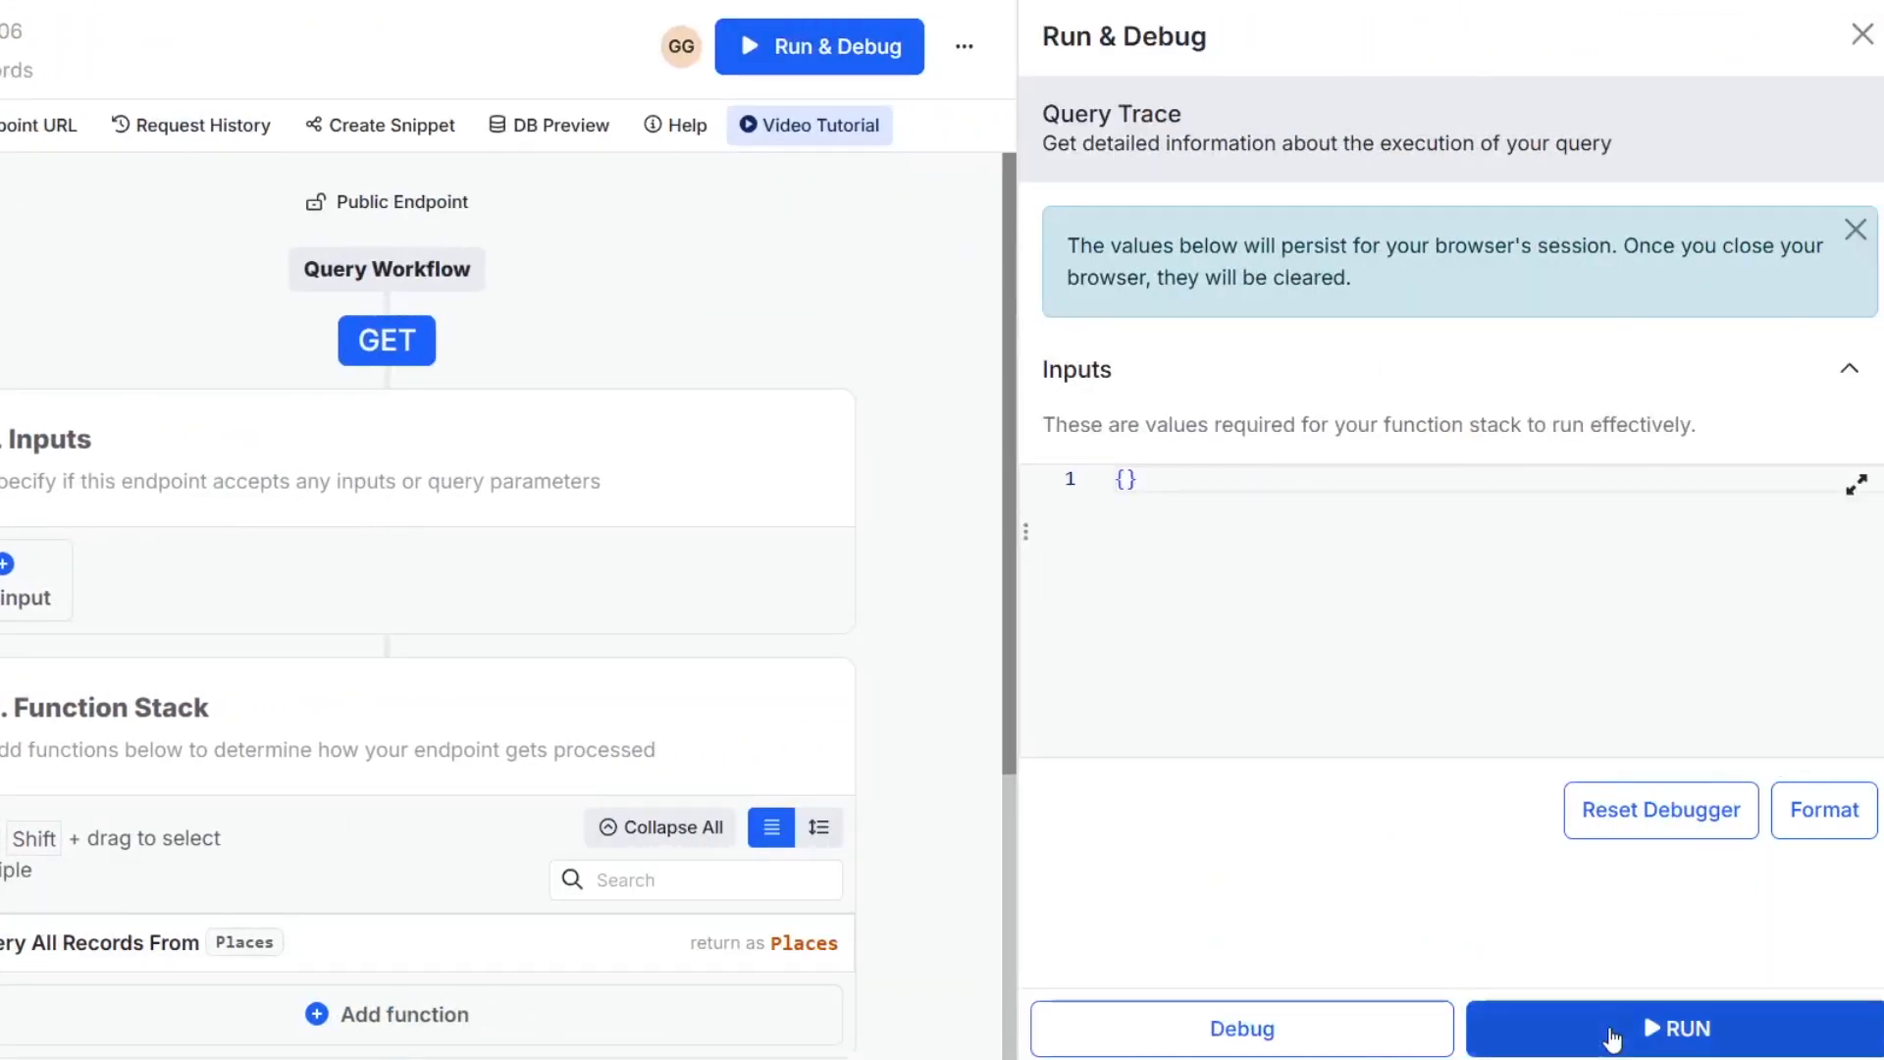
left_click(1612, 1033)
scroll(1345, 589, "down", 10)
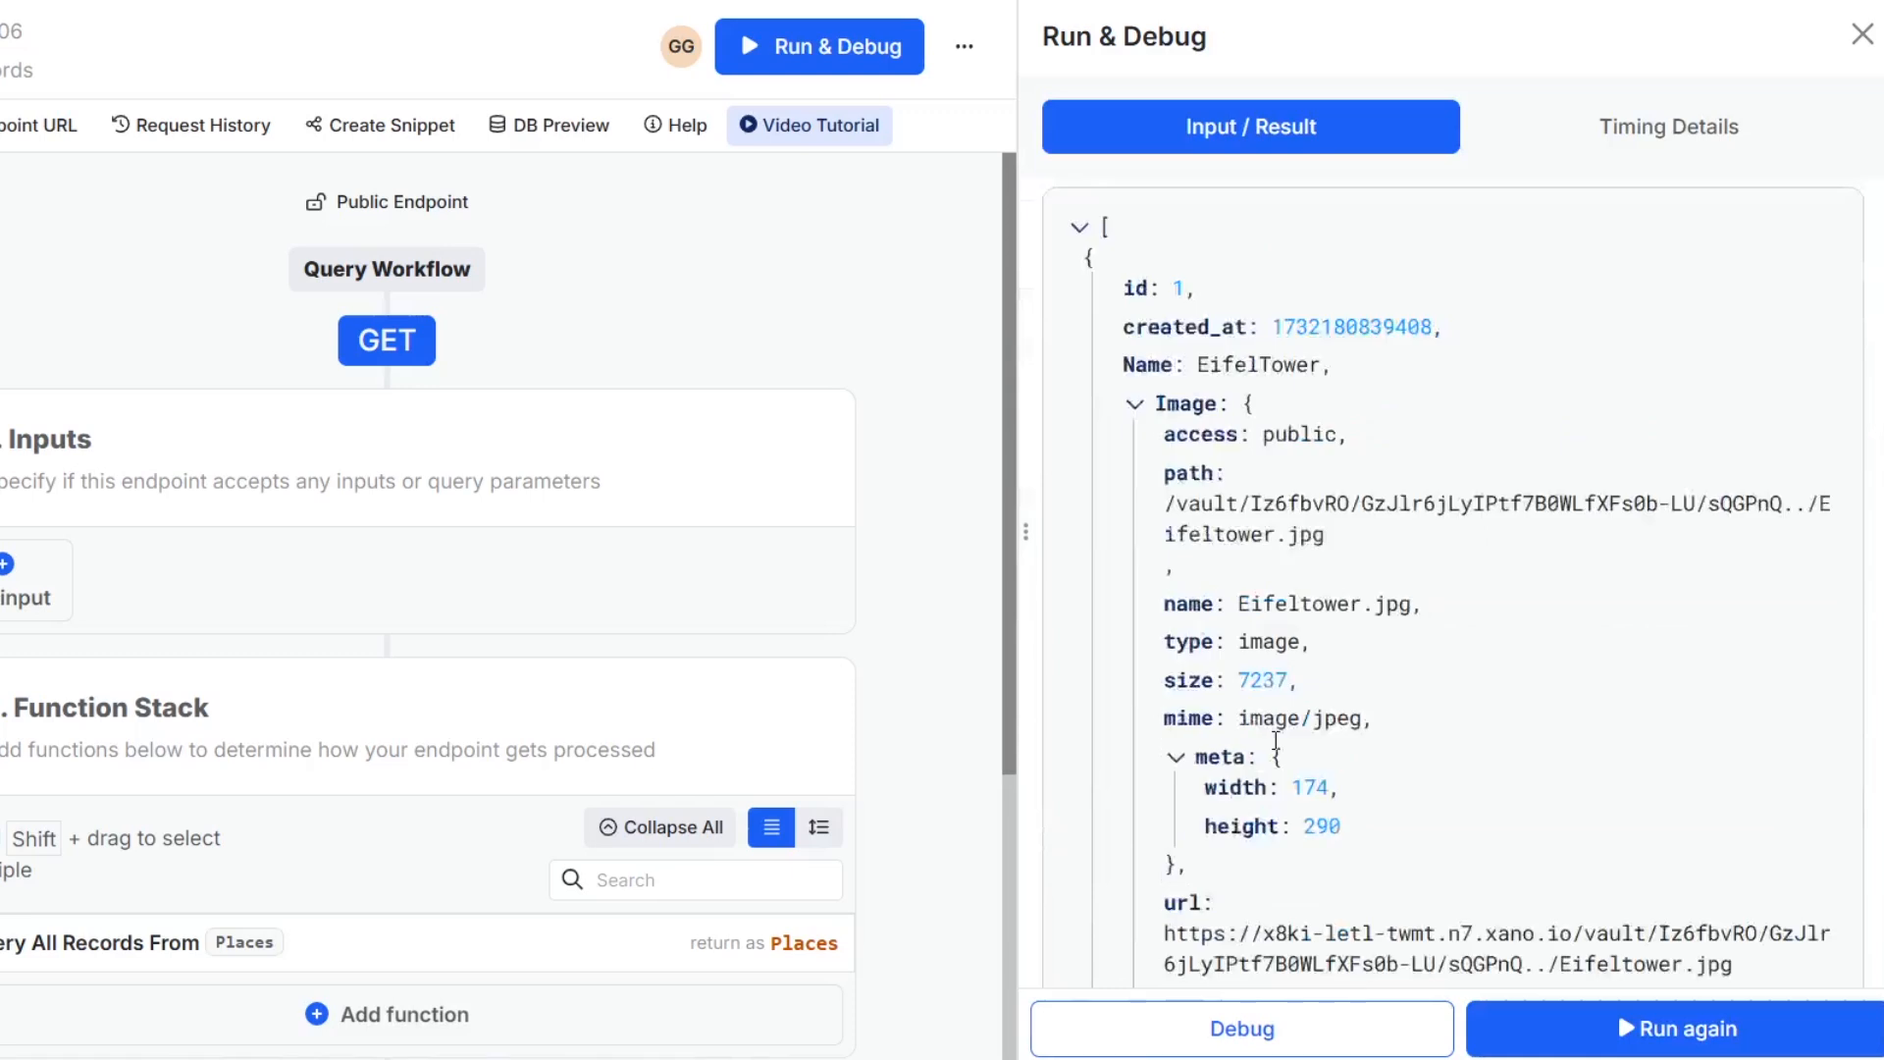
- Examine the returned id, created_at, Name and Image fields in the query result, and collapse the Image object
scroll(1239, 751, "up", 5)
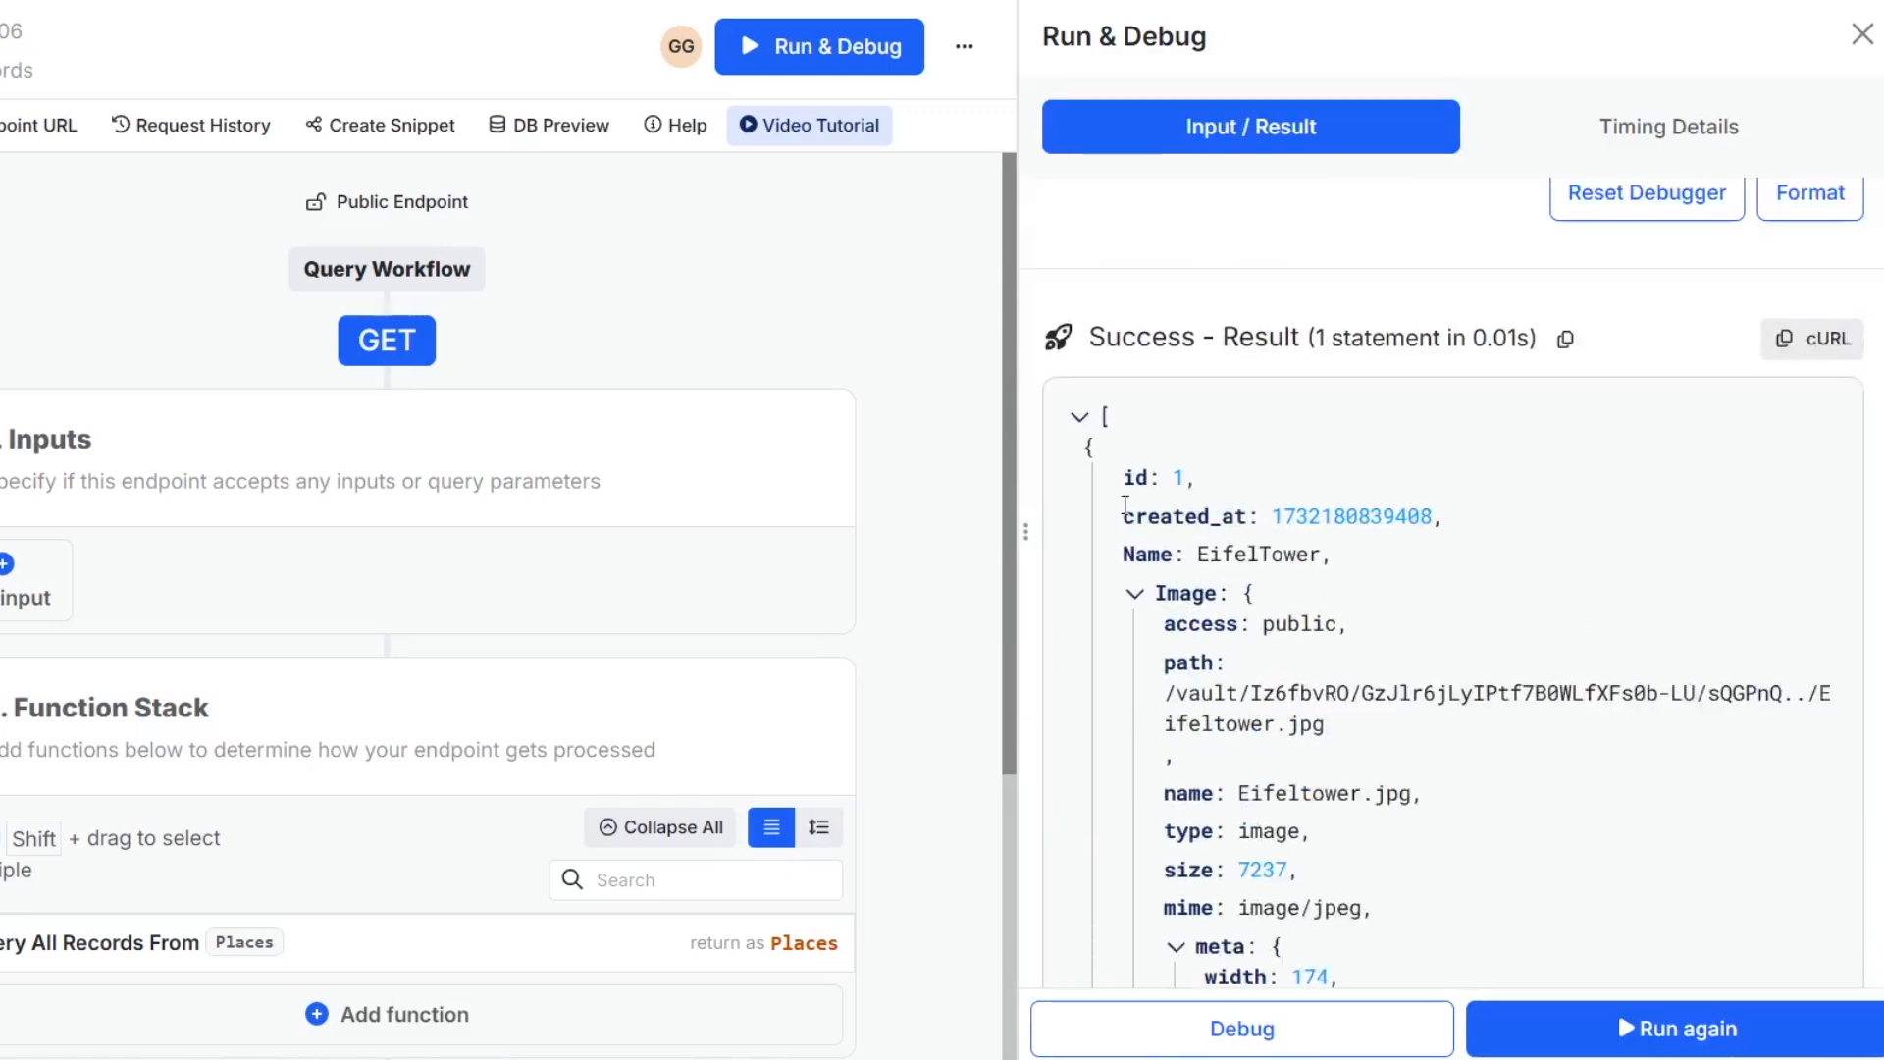
double_click(1134, 478)
double_click(1178, 516)
double_click(1147, 555)
left_click(1170, 611)
double_click(1182, 594)
scroll(1239, 798, "down", 5)
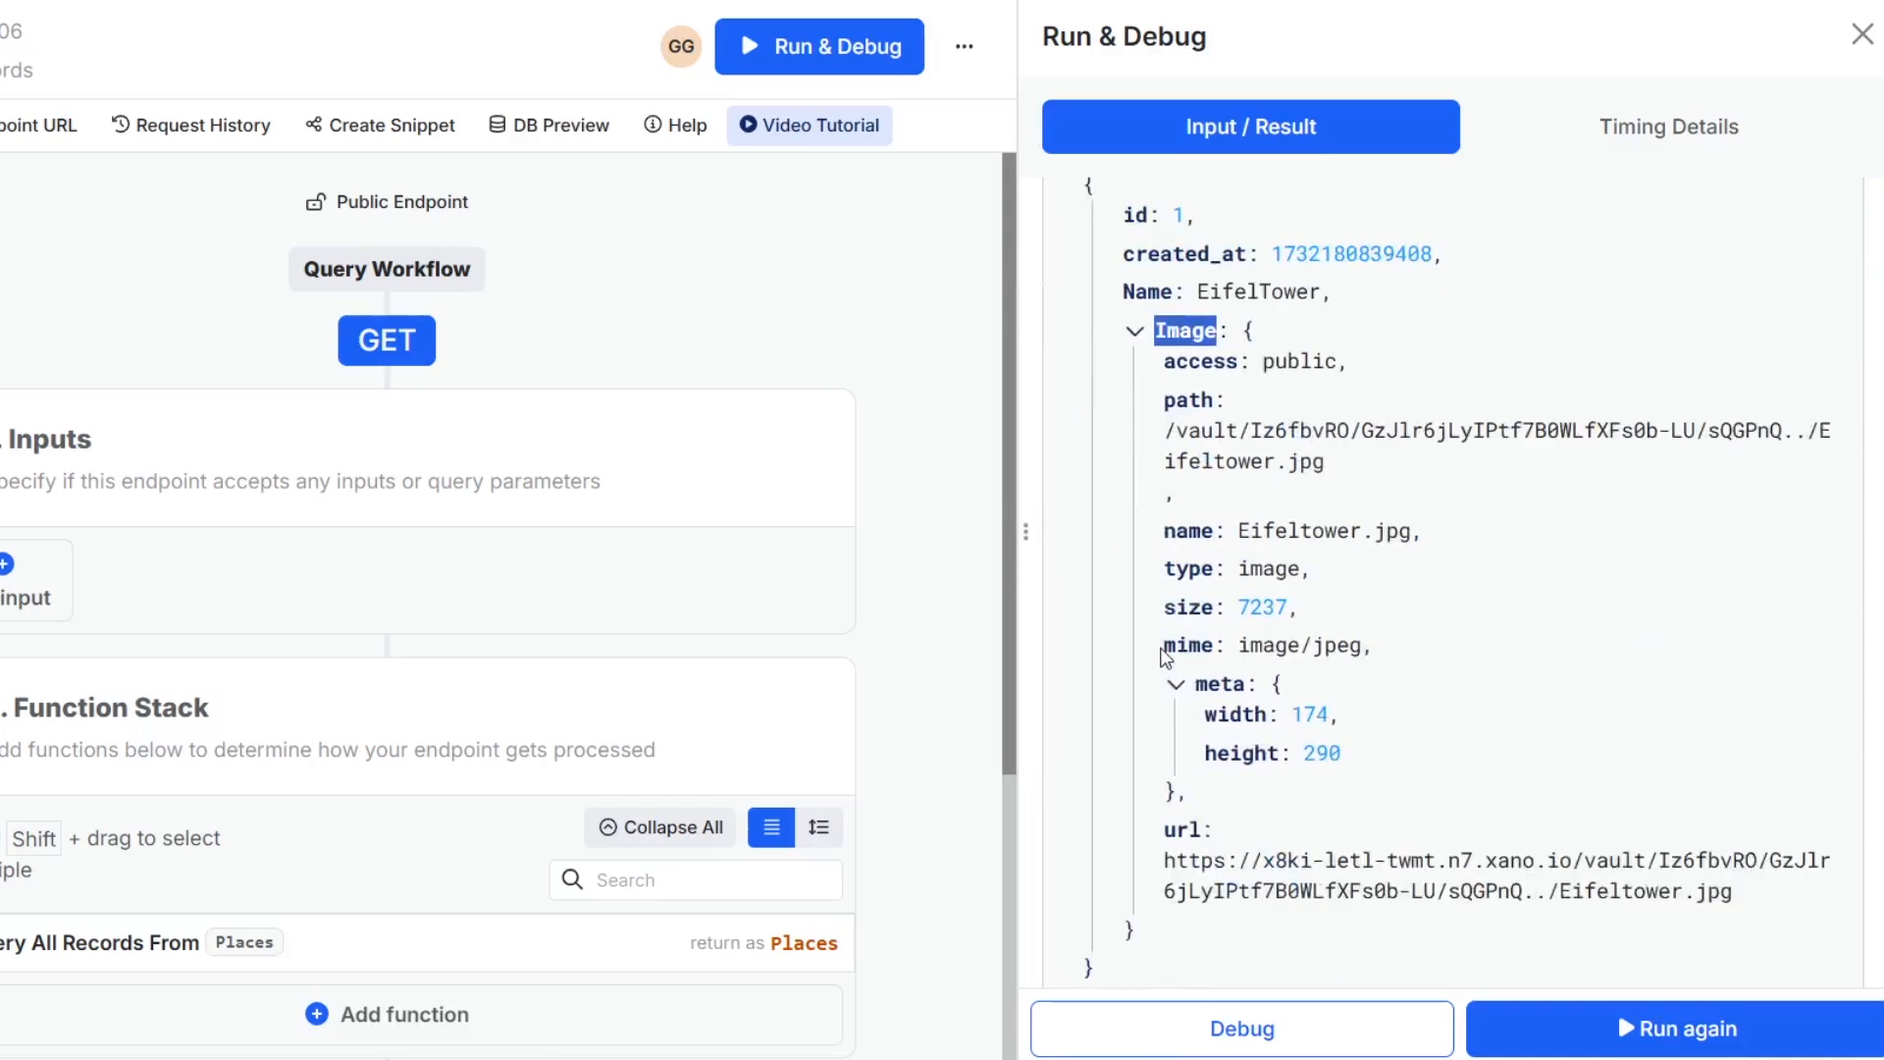
scroll(1239, 798, "up", 5)
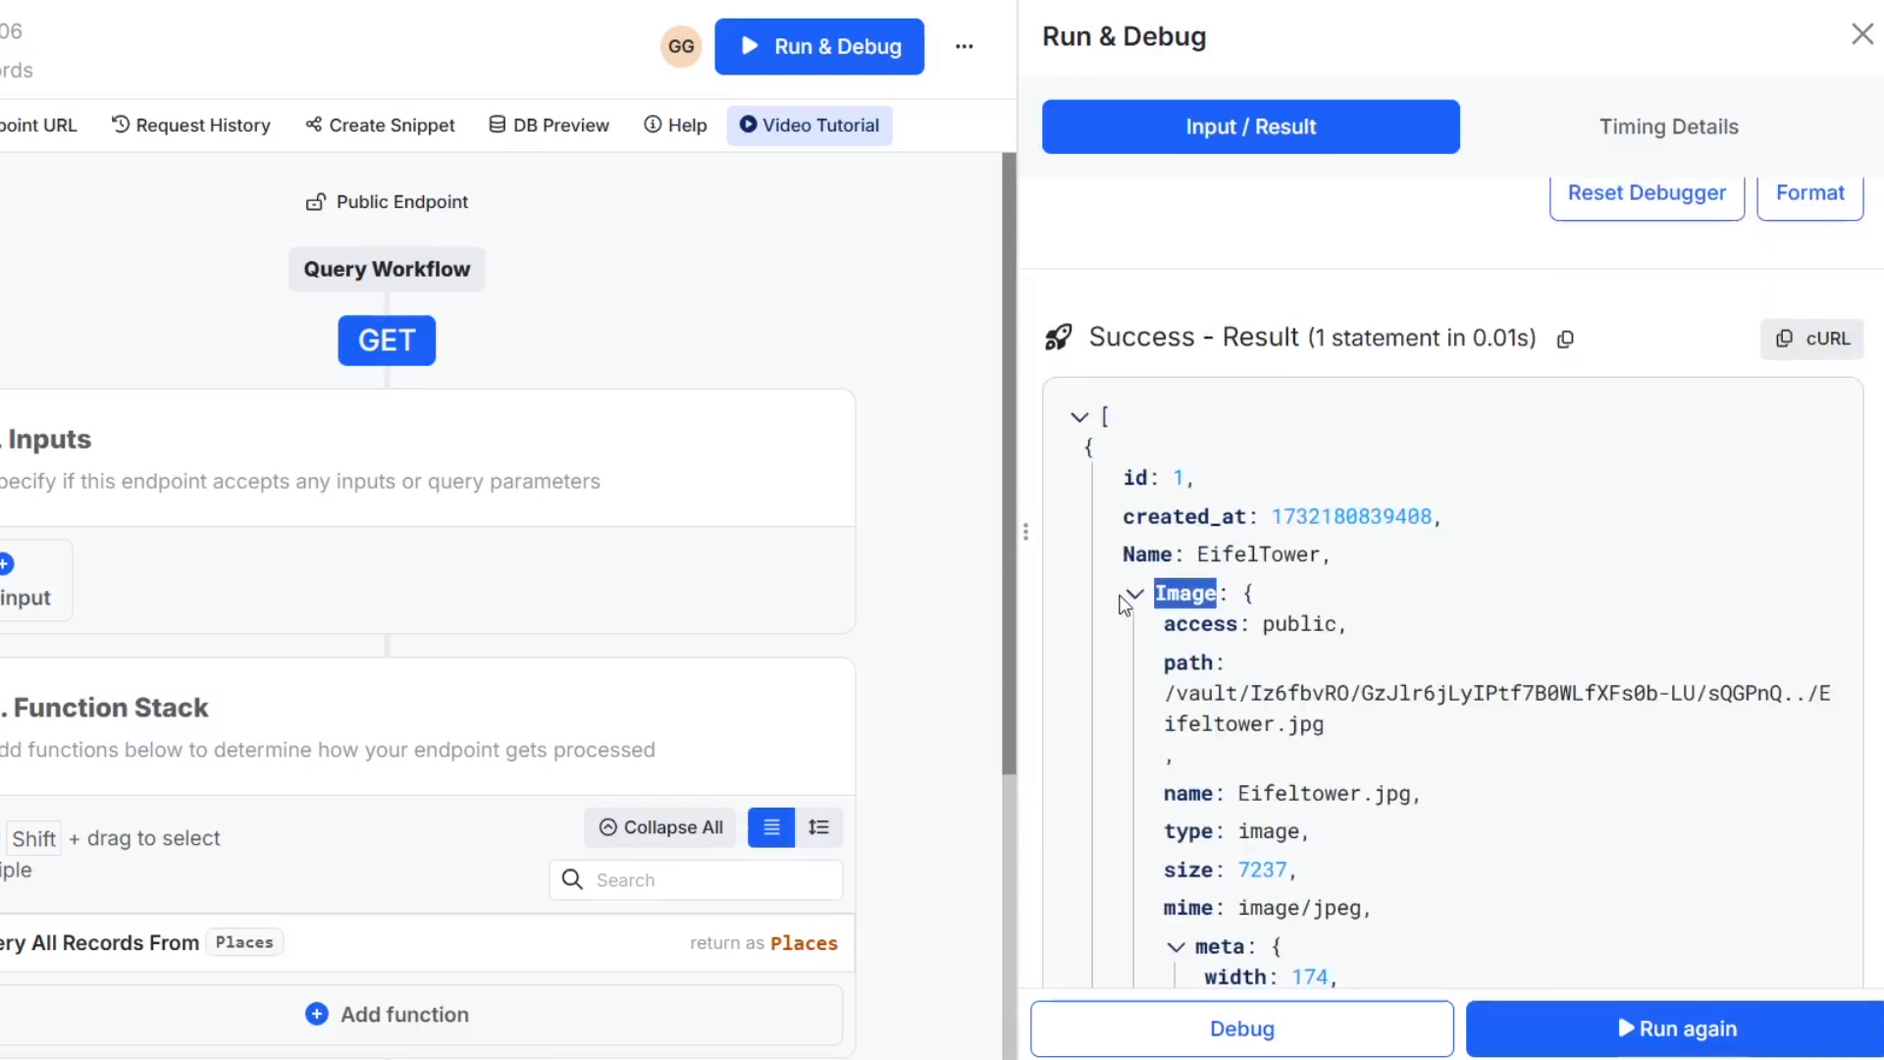
left_click(1160, 594)
left_click(1135, 594)
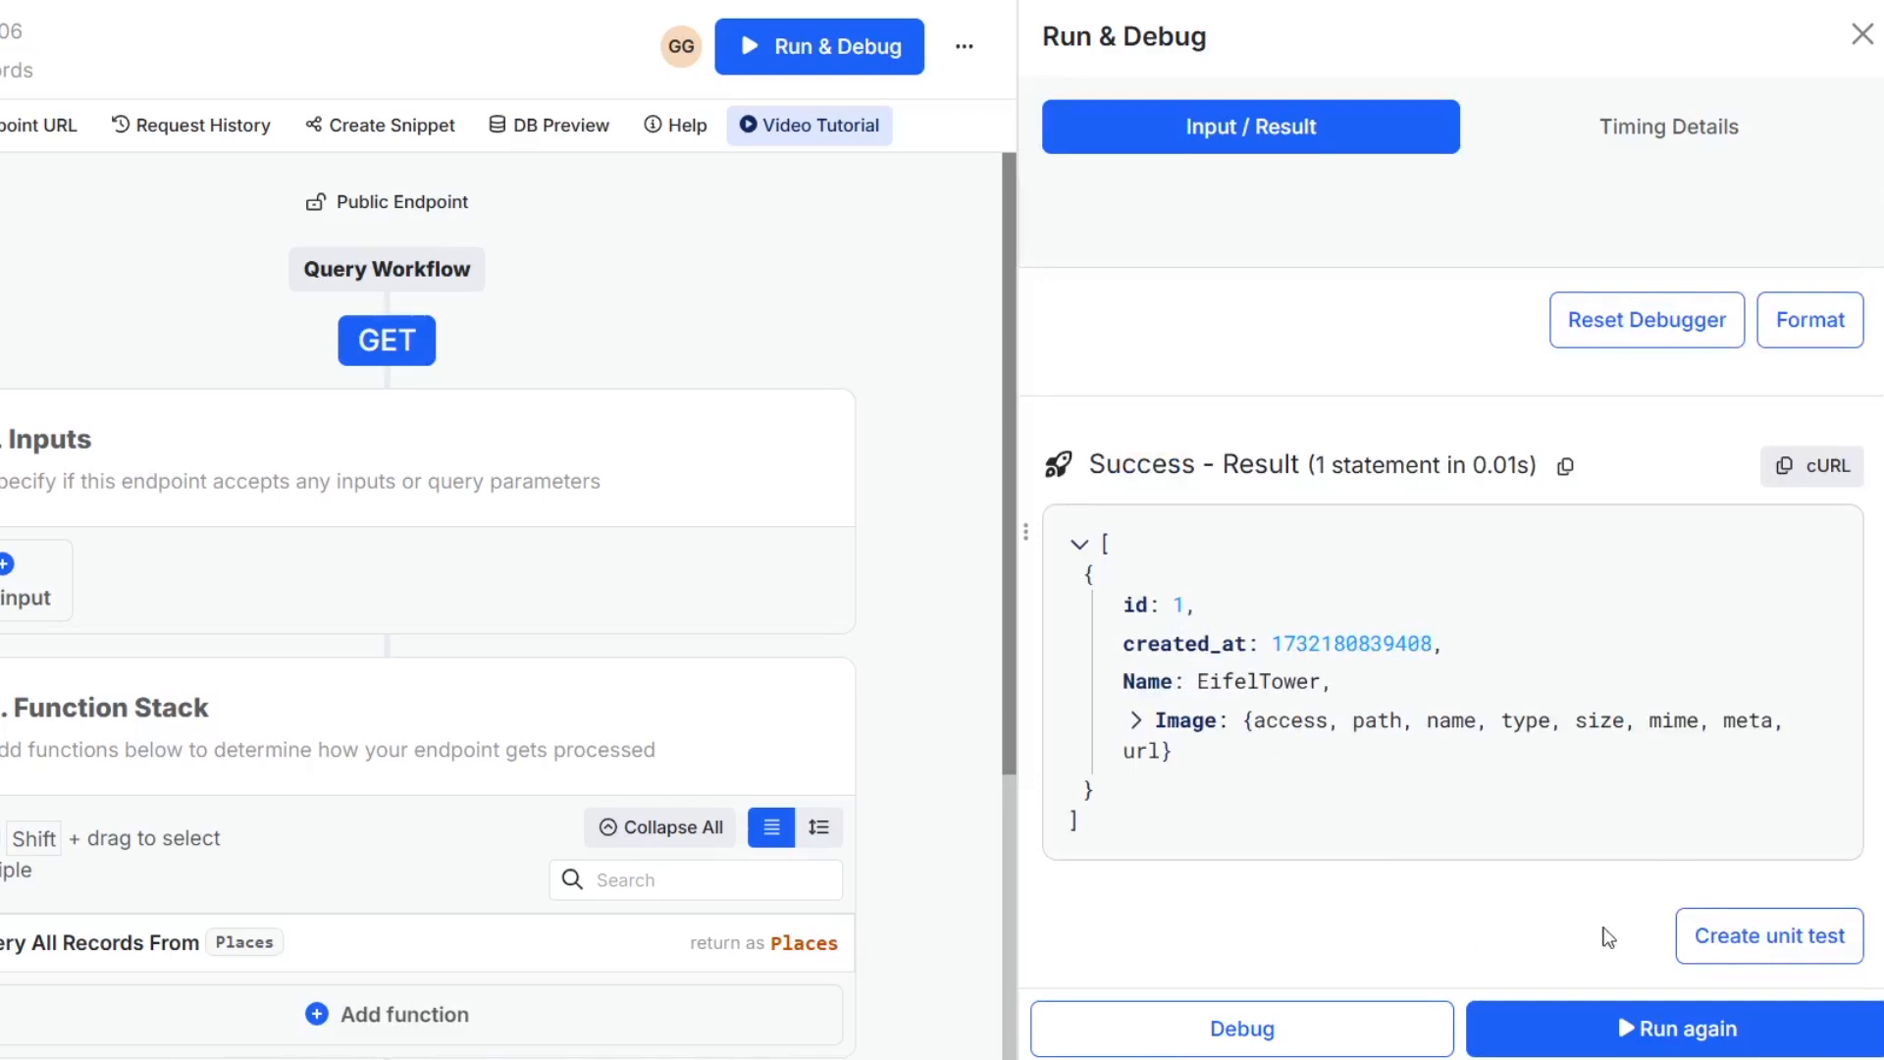
scroll(1502, 871, "up", 4)
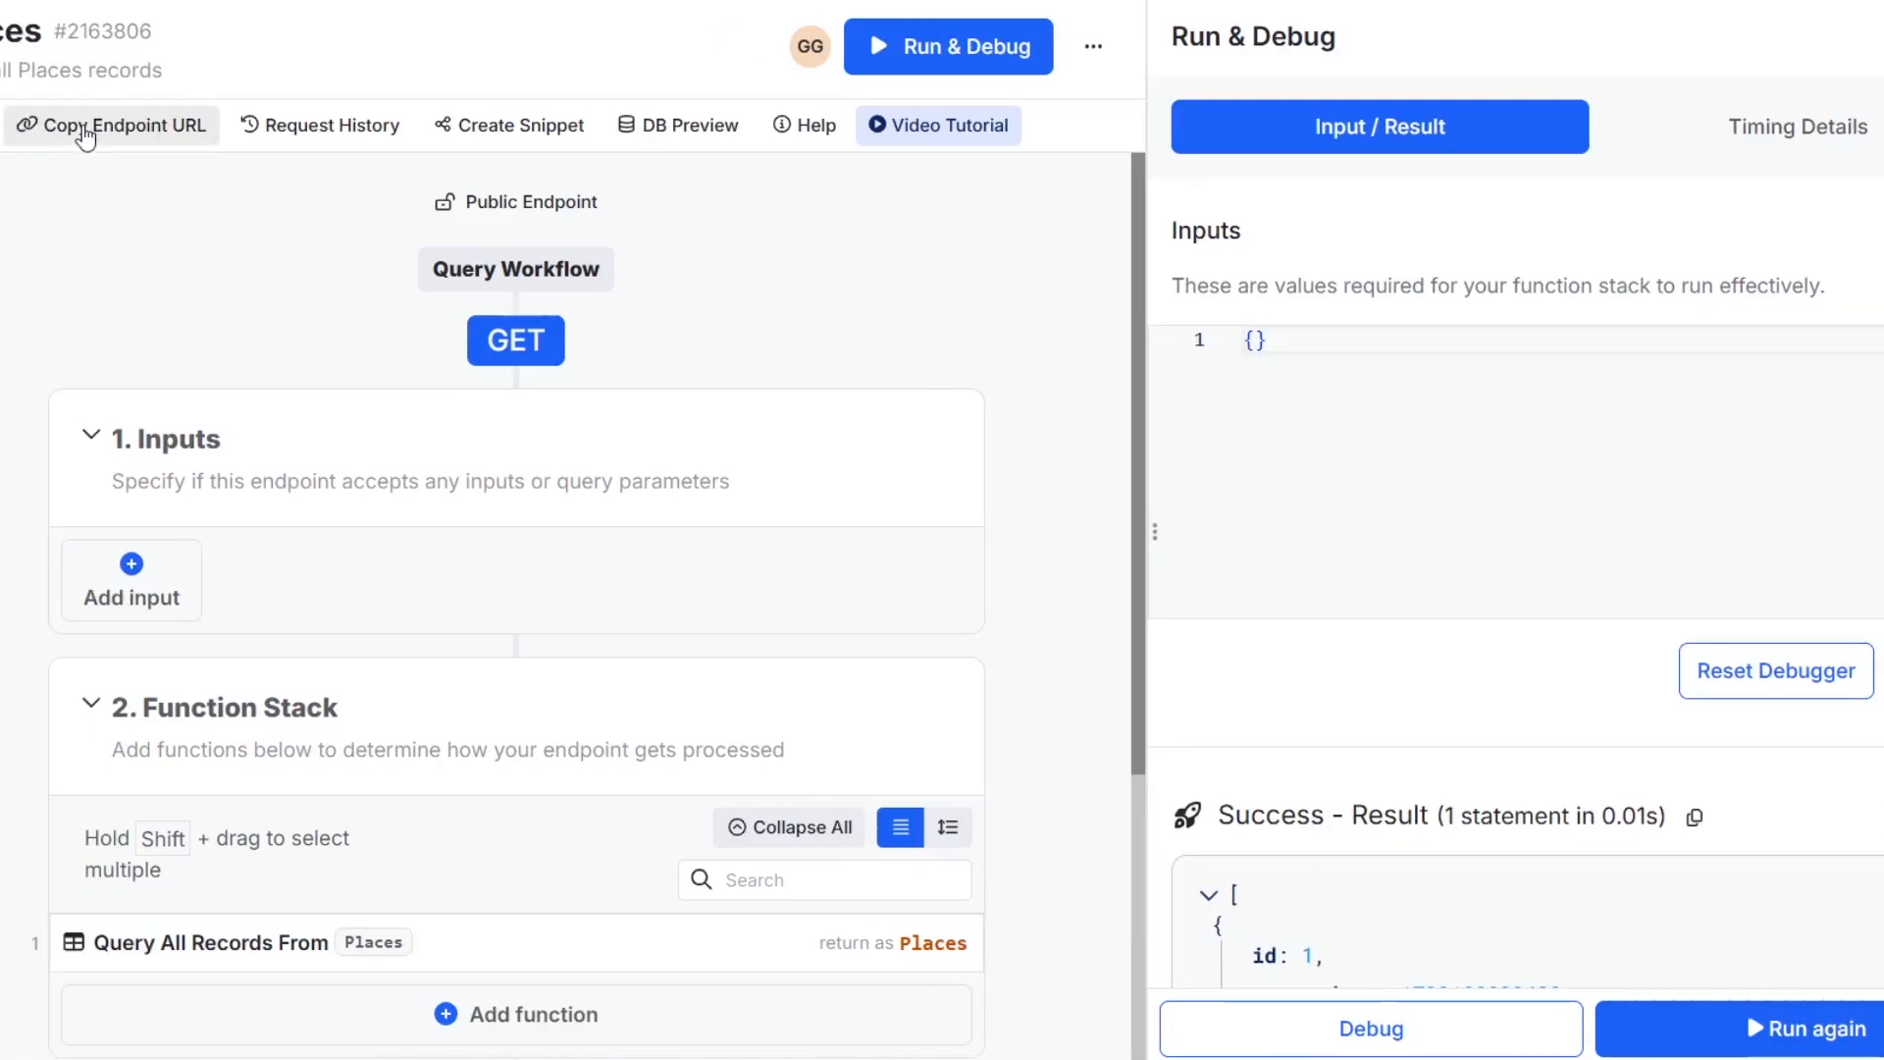
- Copy the GET places endpoint URL and, in FlutterFlow, create a GET API call named GetAllP with it as the API URL
left_click(296, 139)
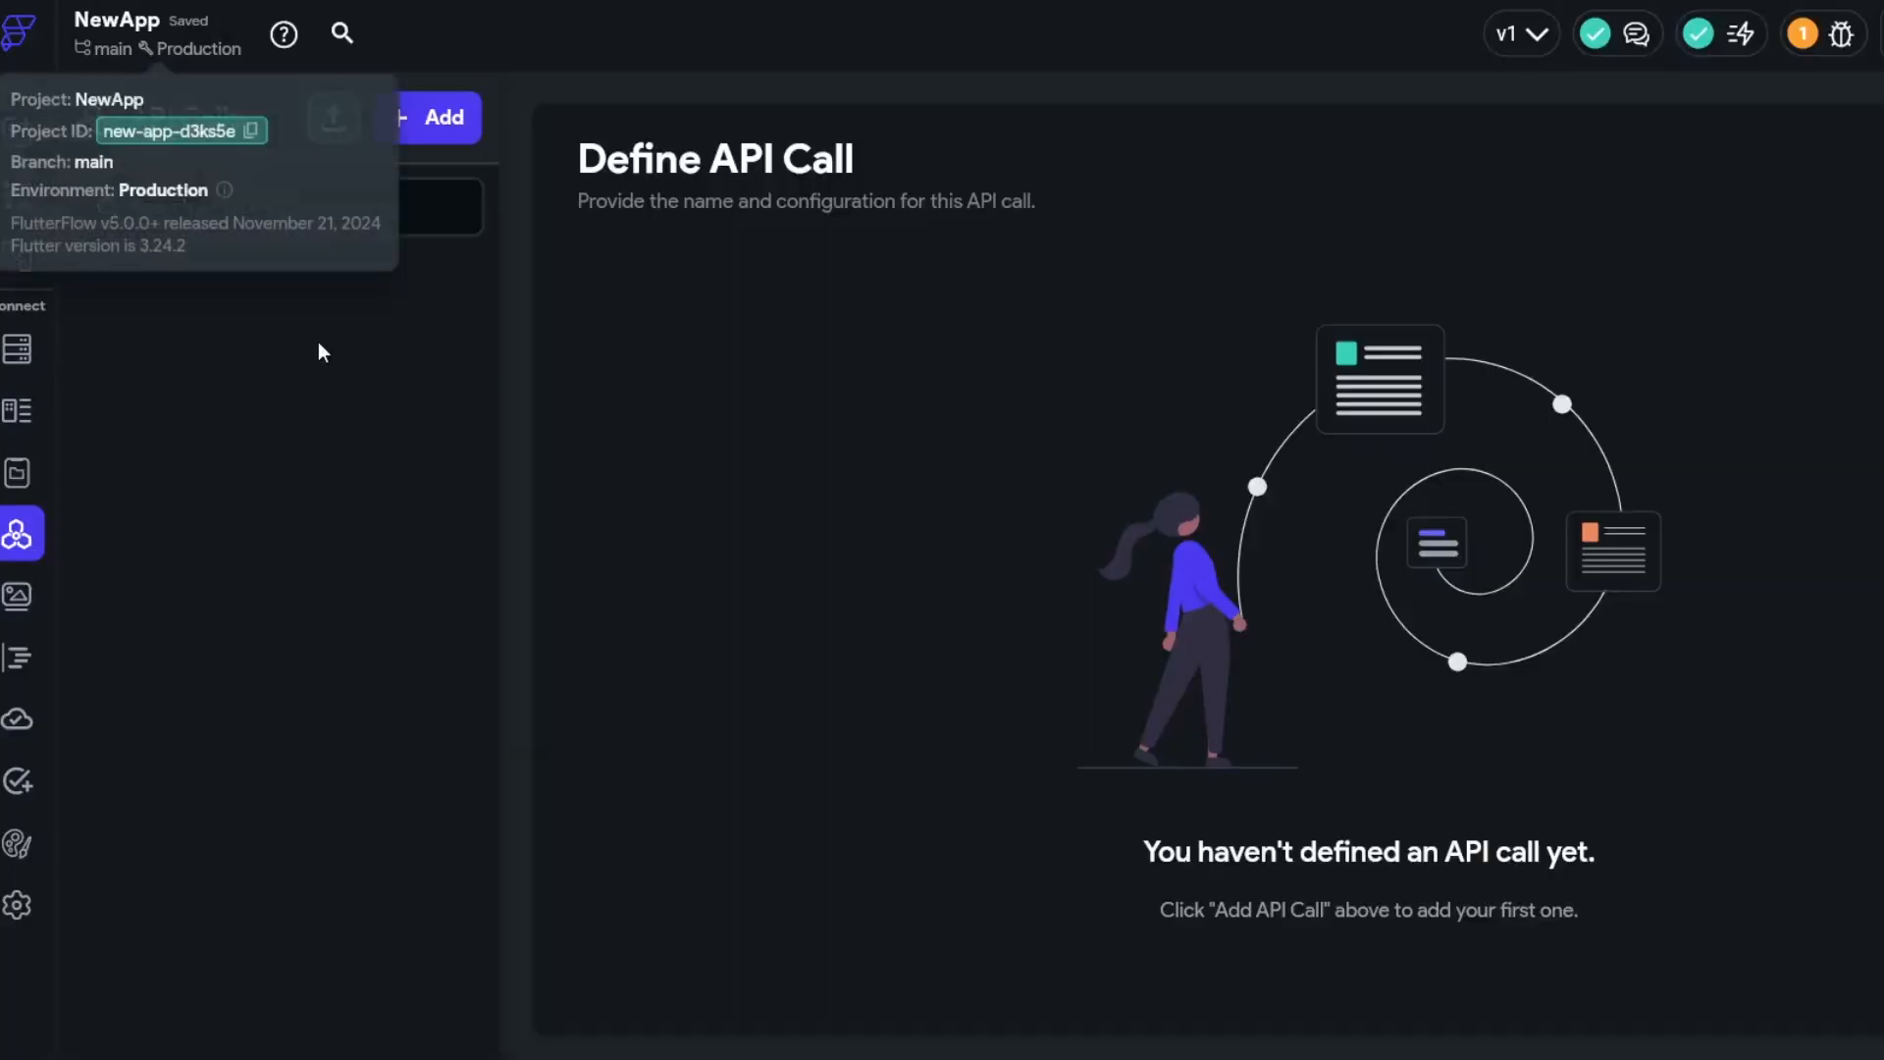
left_click(470, 140)
left_click(356, 269)
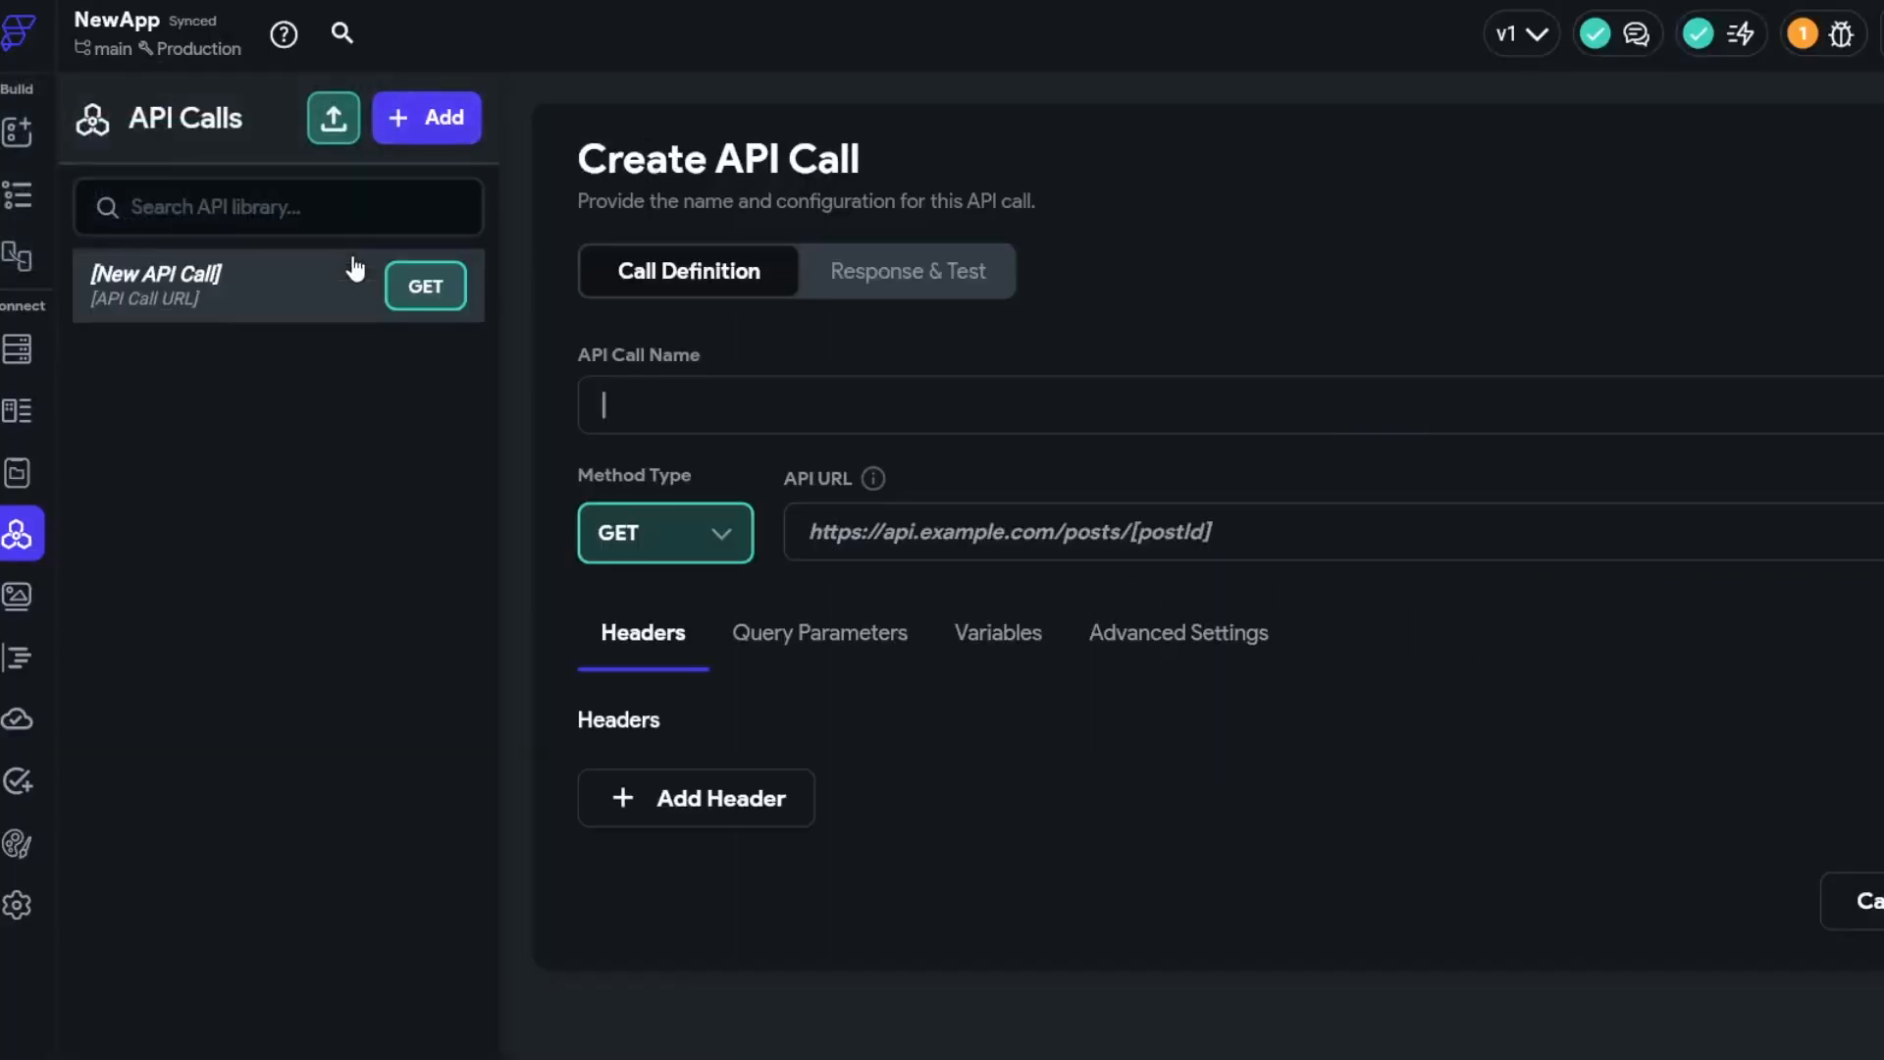
left_click(924, 538)
key("ctrl+v")
left_click(1168, 445)
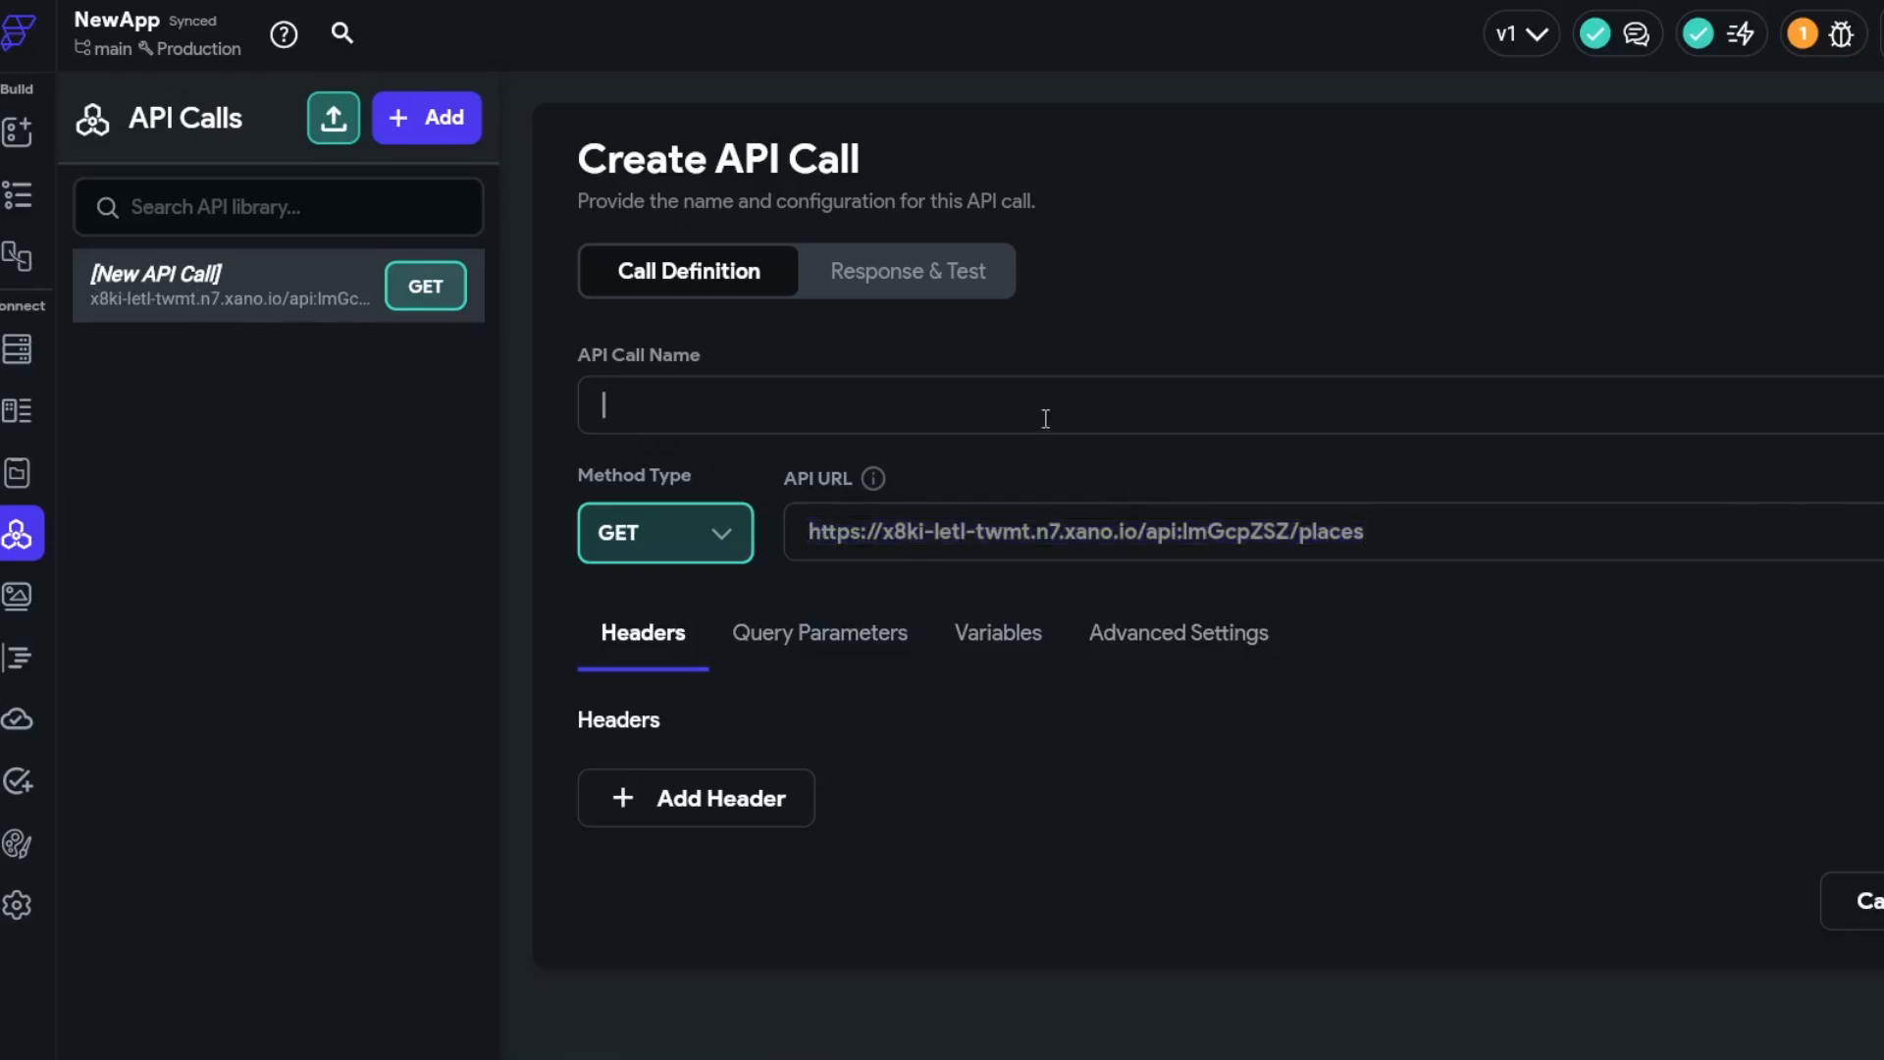
type("GetAllP")
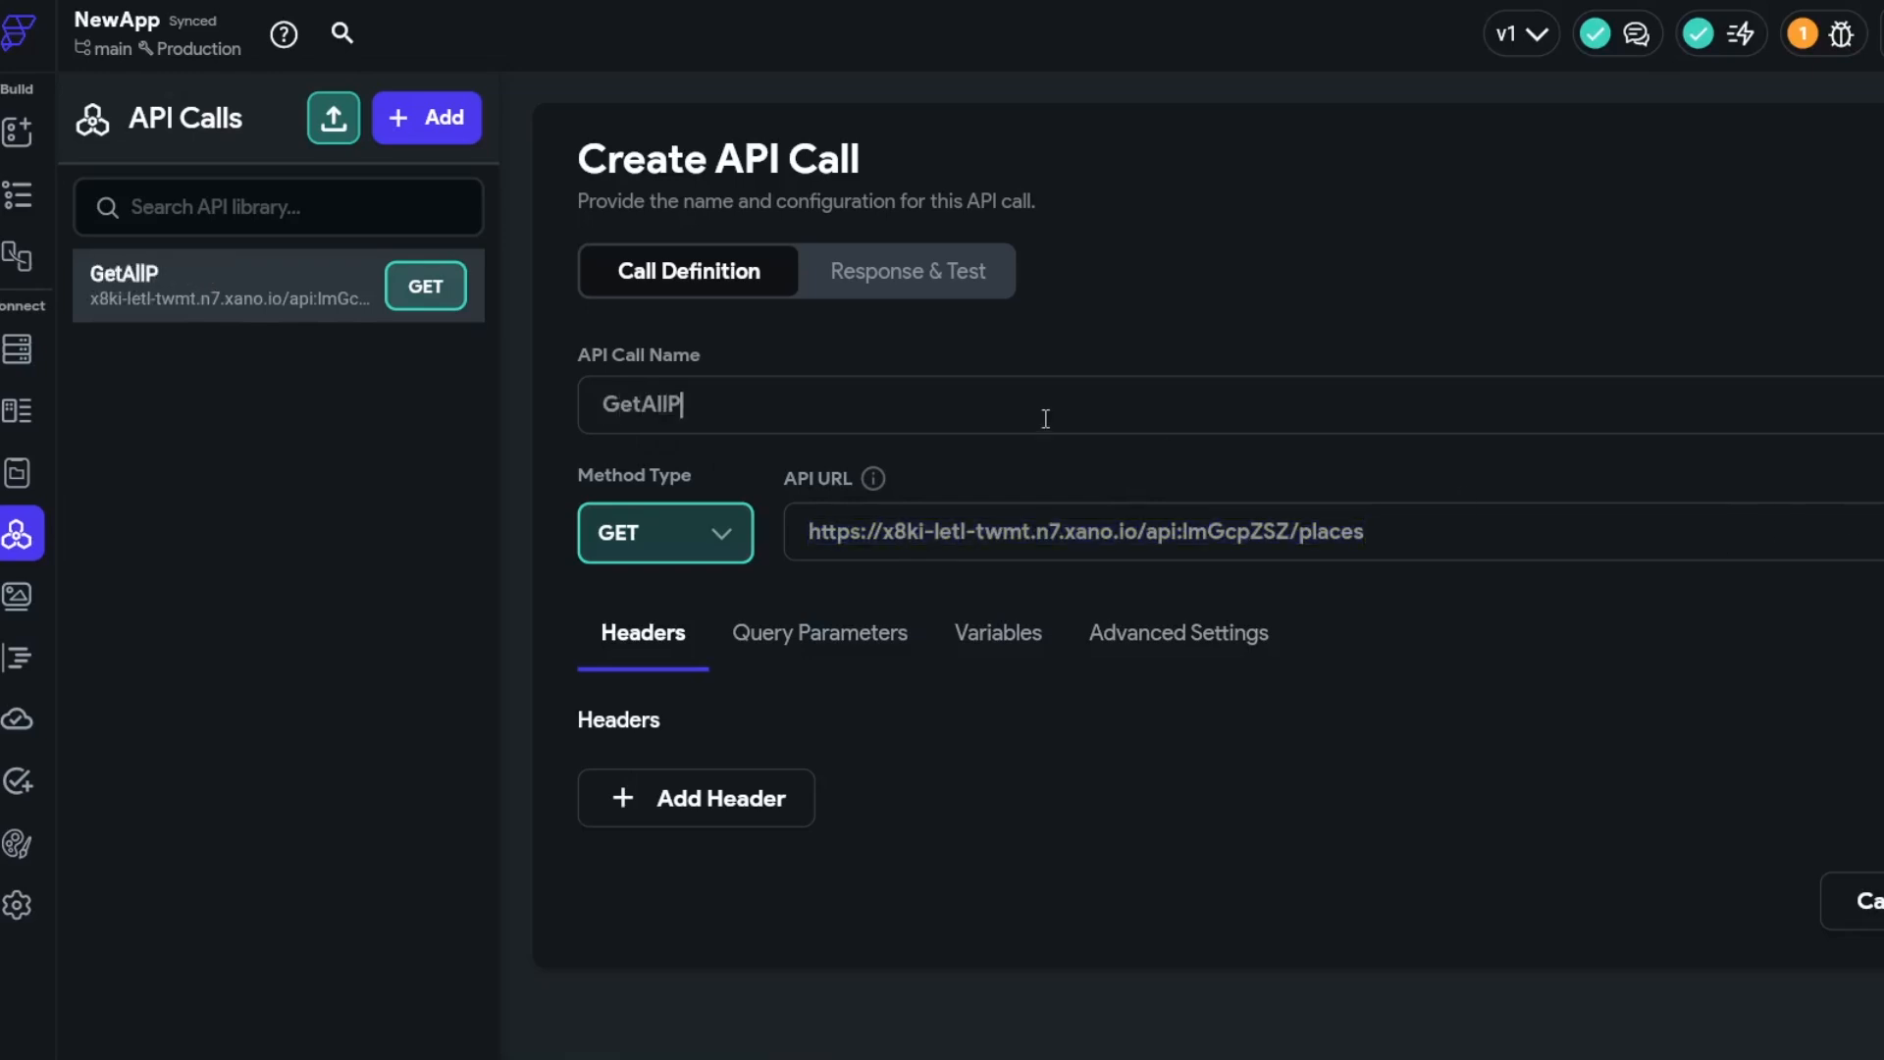
- Test the new places API call to retrieve its JSON response
left_click(917, 280)
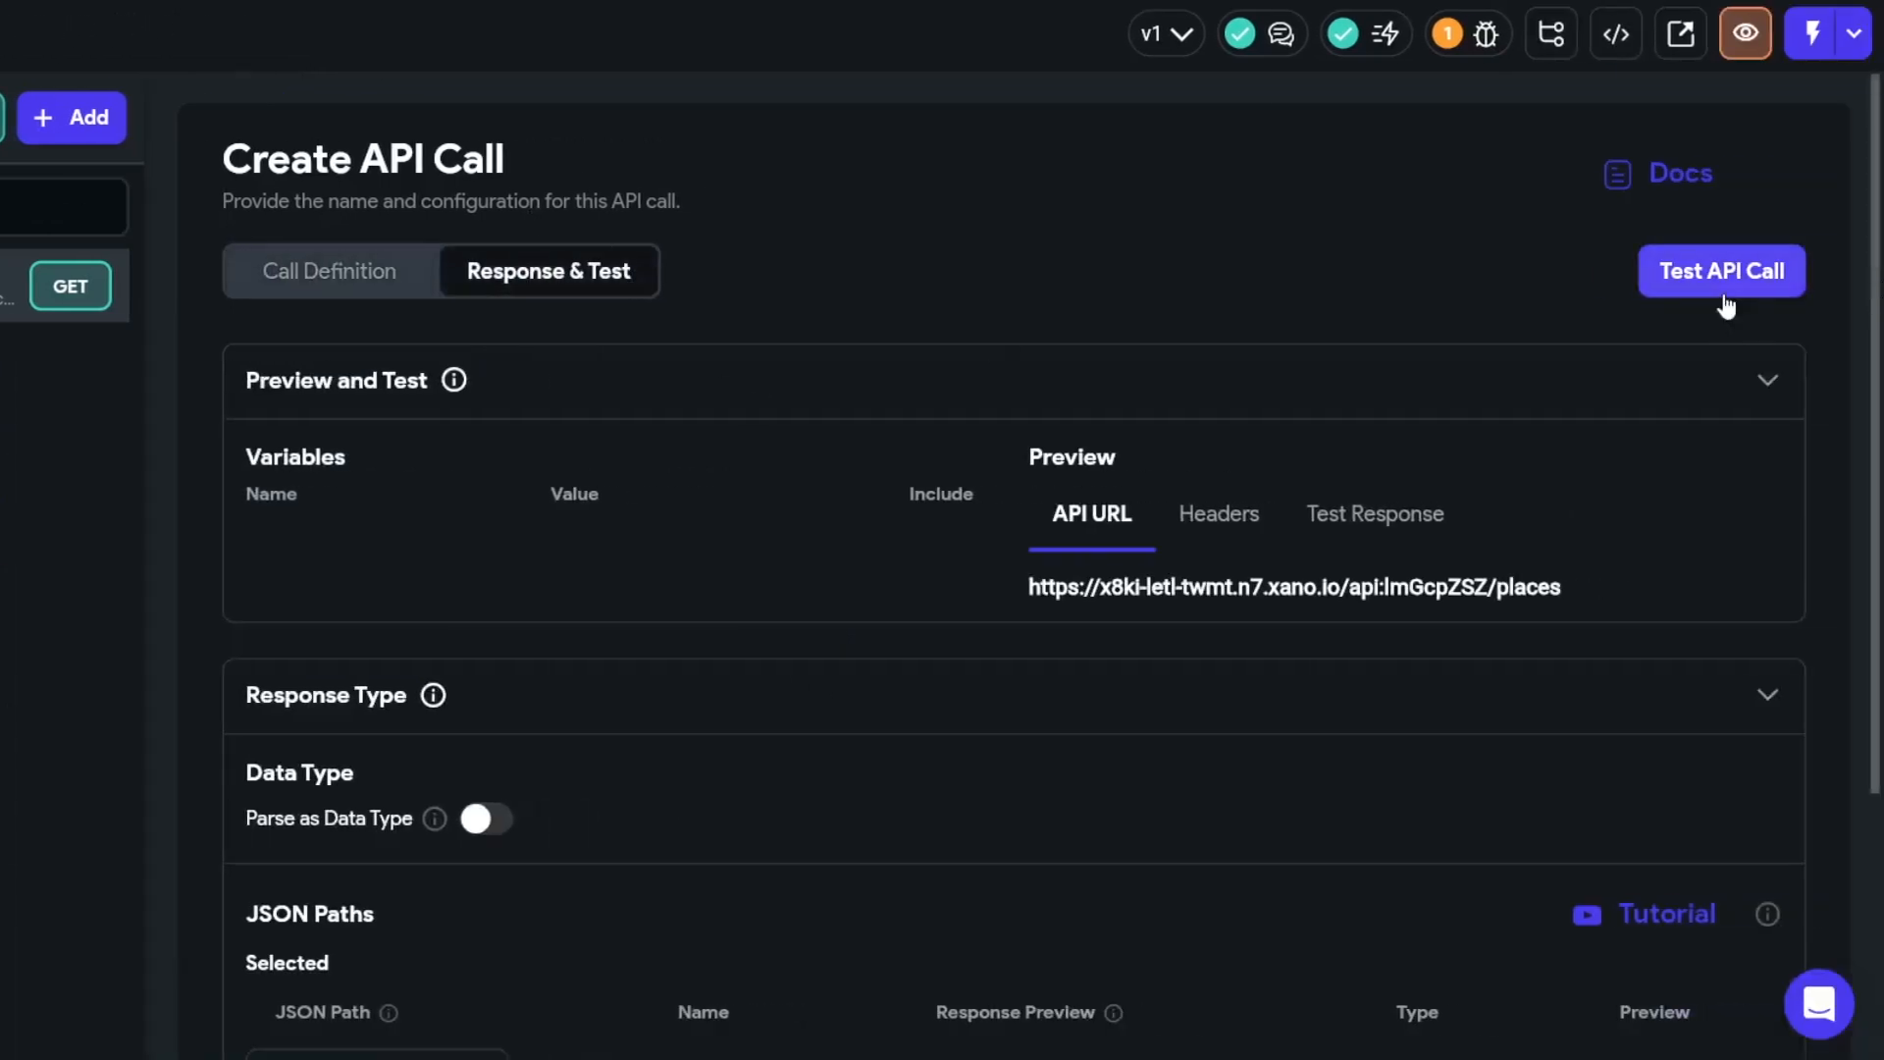
left_click(1724, 294)
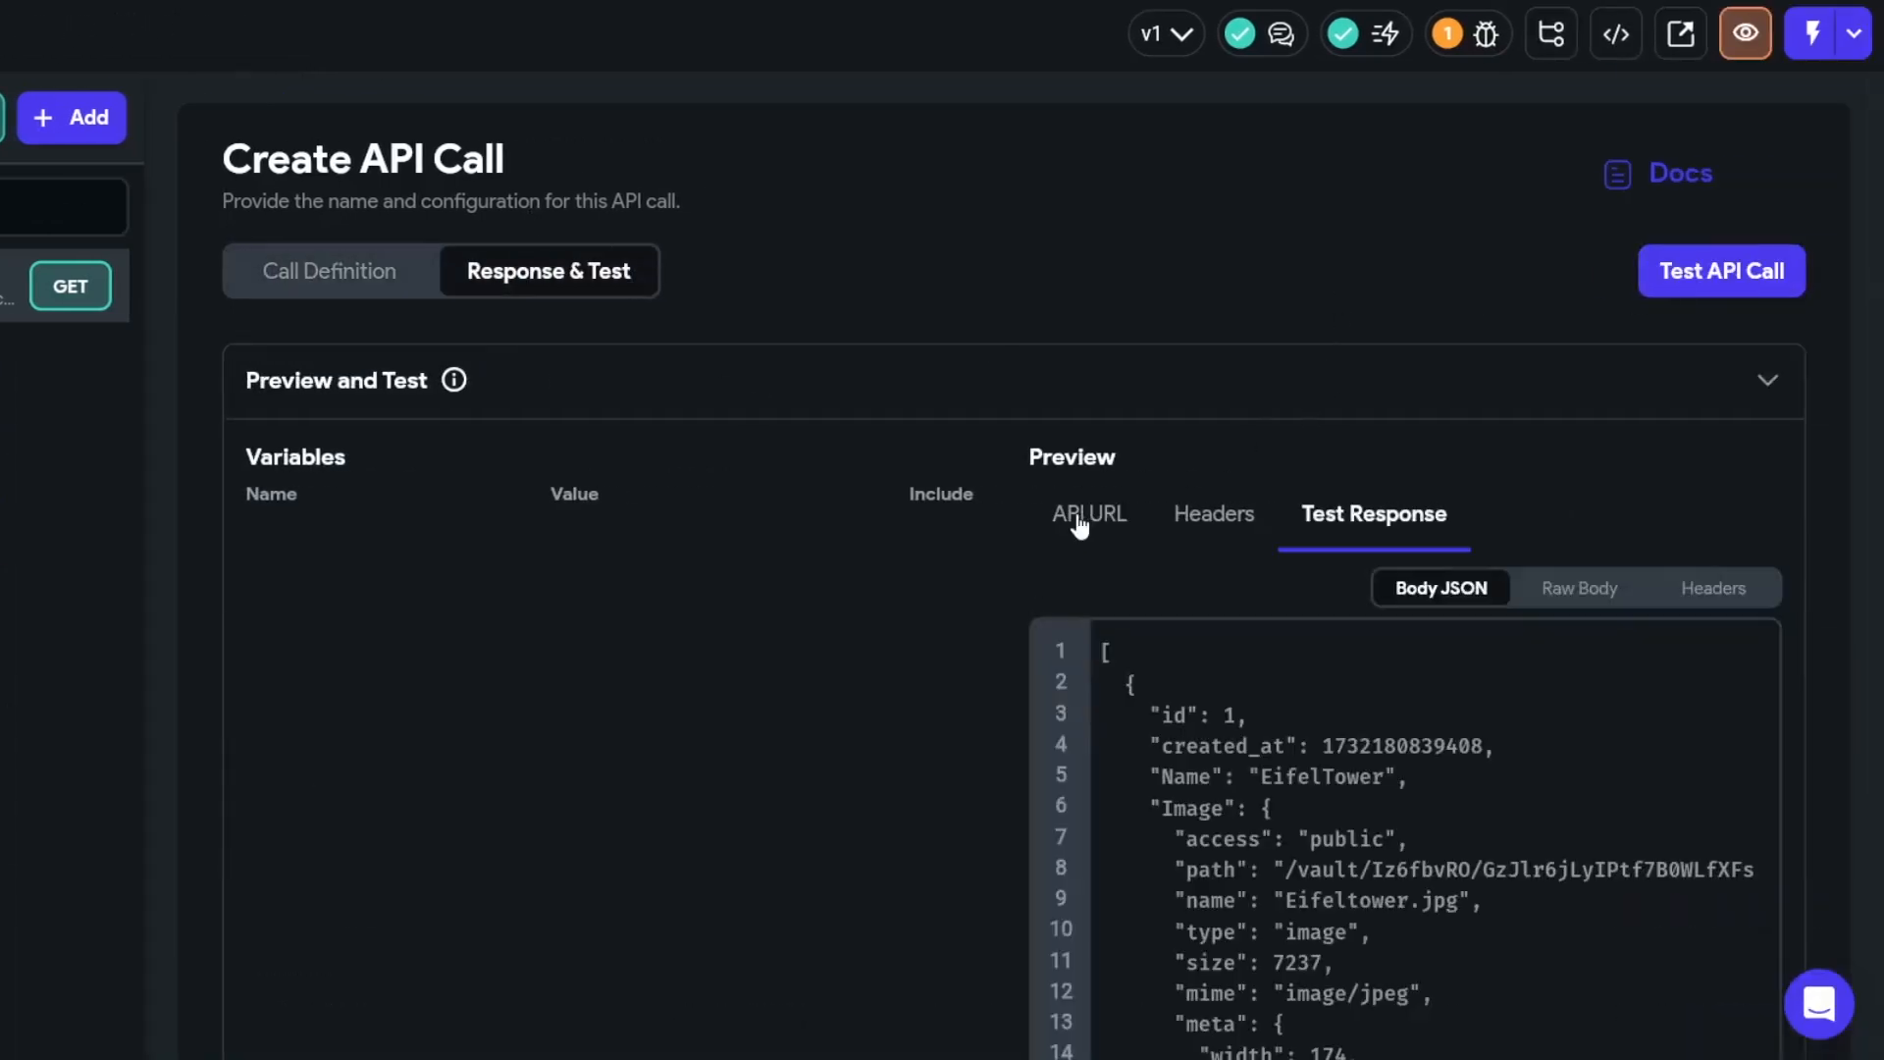
- Add the recommended $[:].id, $[:].created_at and $[:].Name JSON paths to the API call's response
scroll(928, 522, "down", 5)
scroll(1039, 291, "up", 5)
scroll(999, 443, "down", 5)
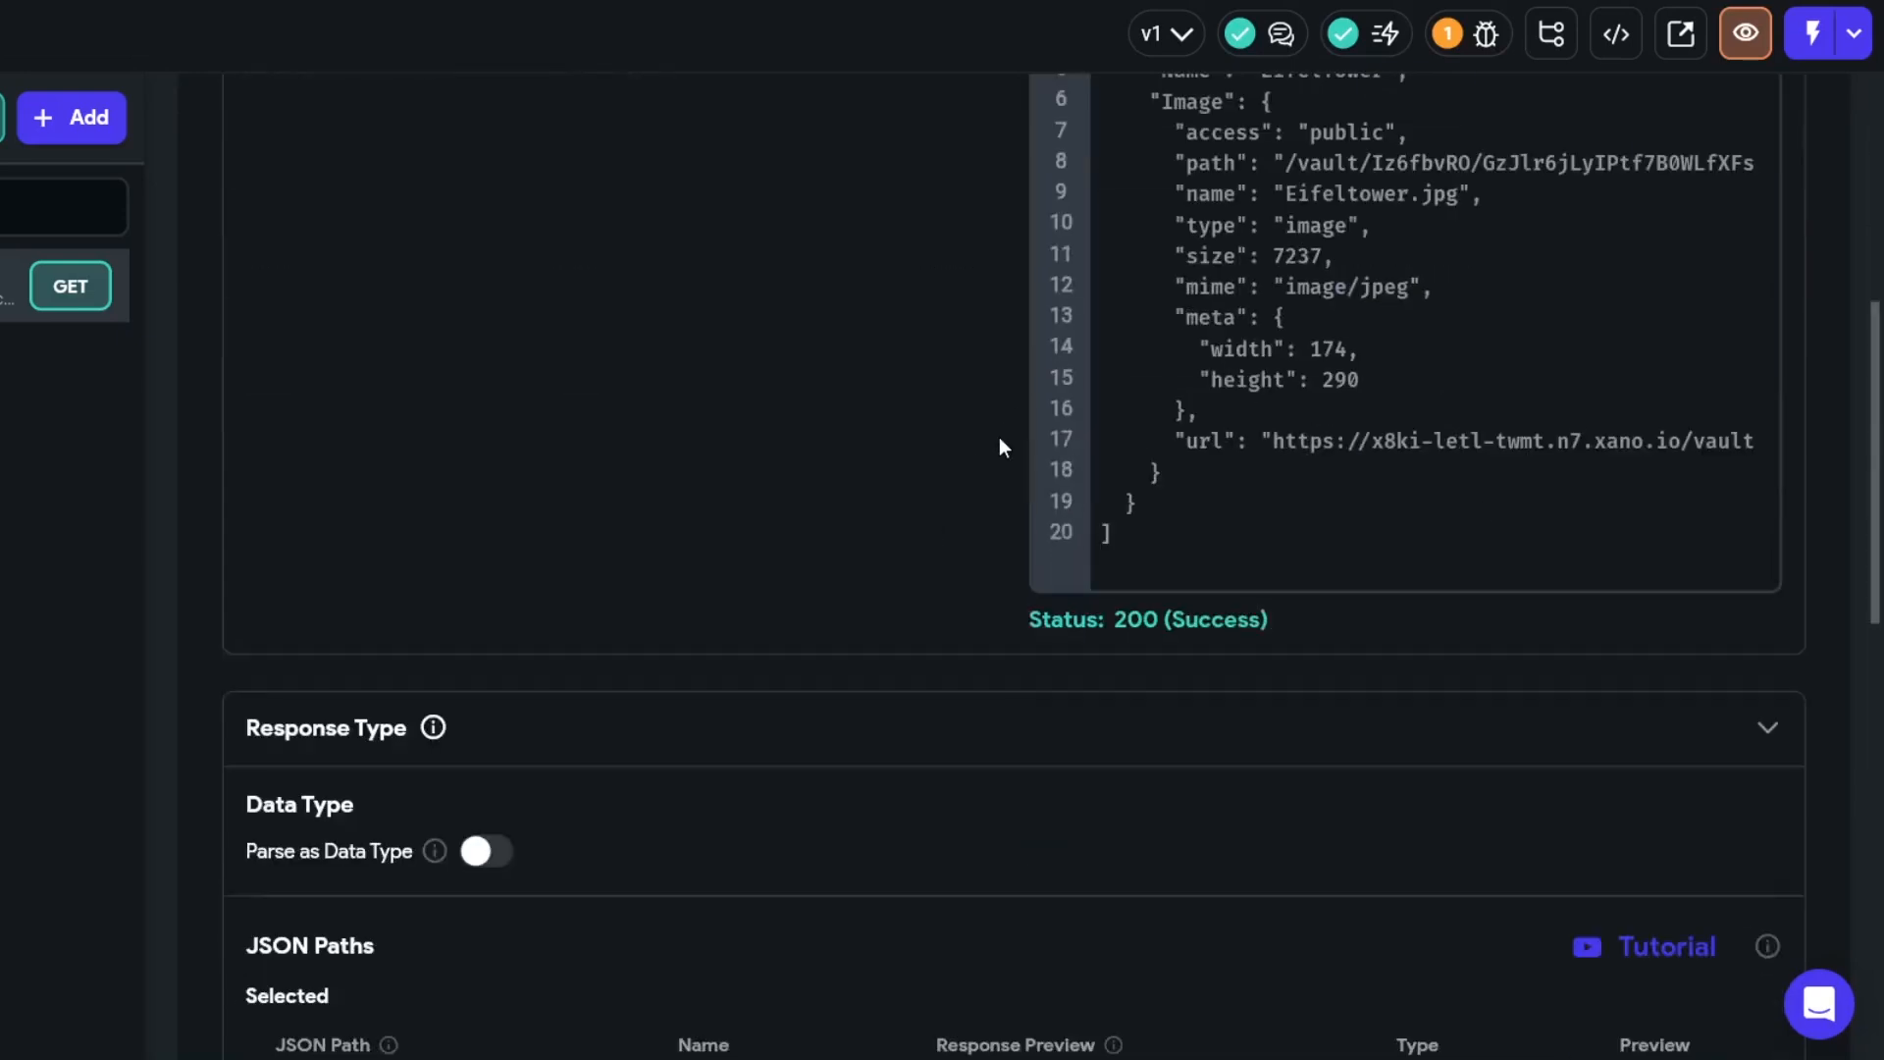
scroll(999, 448, "down", 8)
scroll(698, 479, "up", 3)
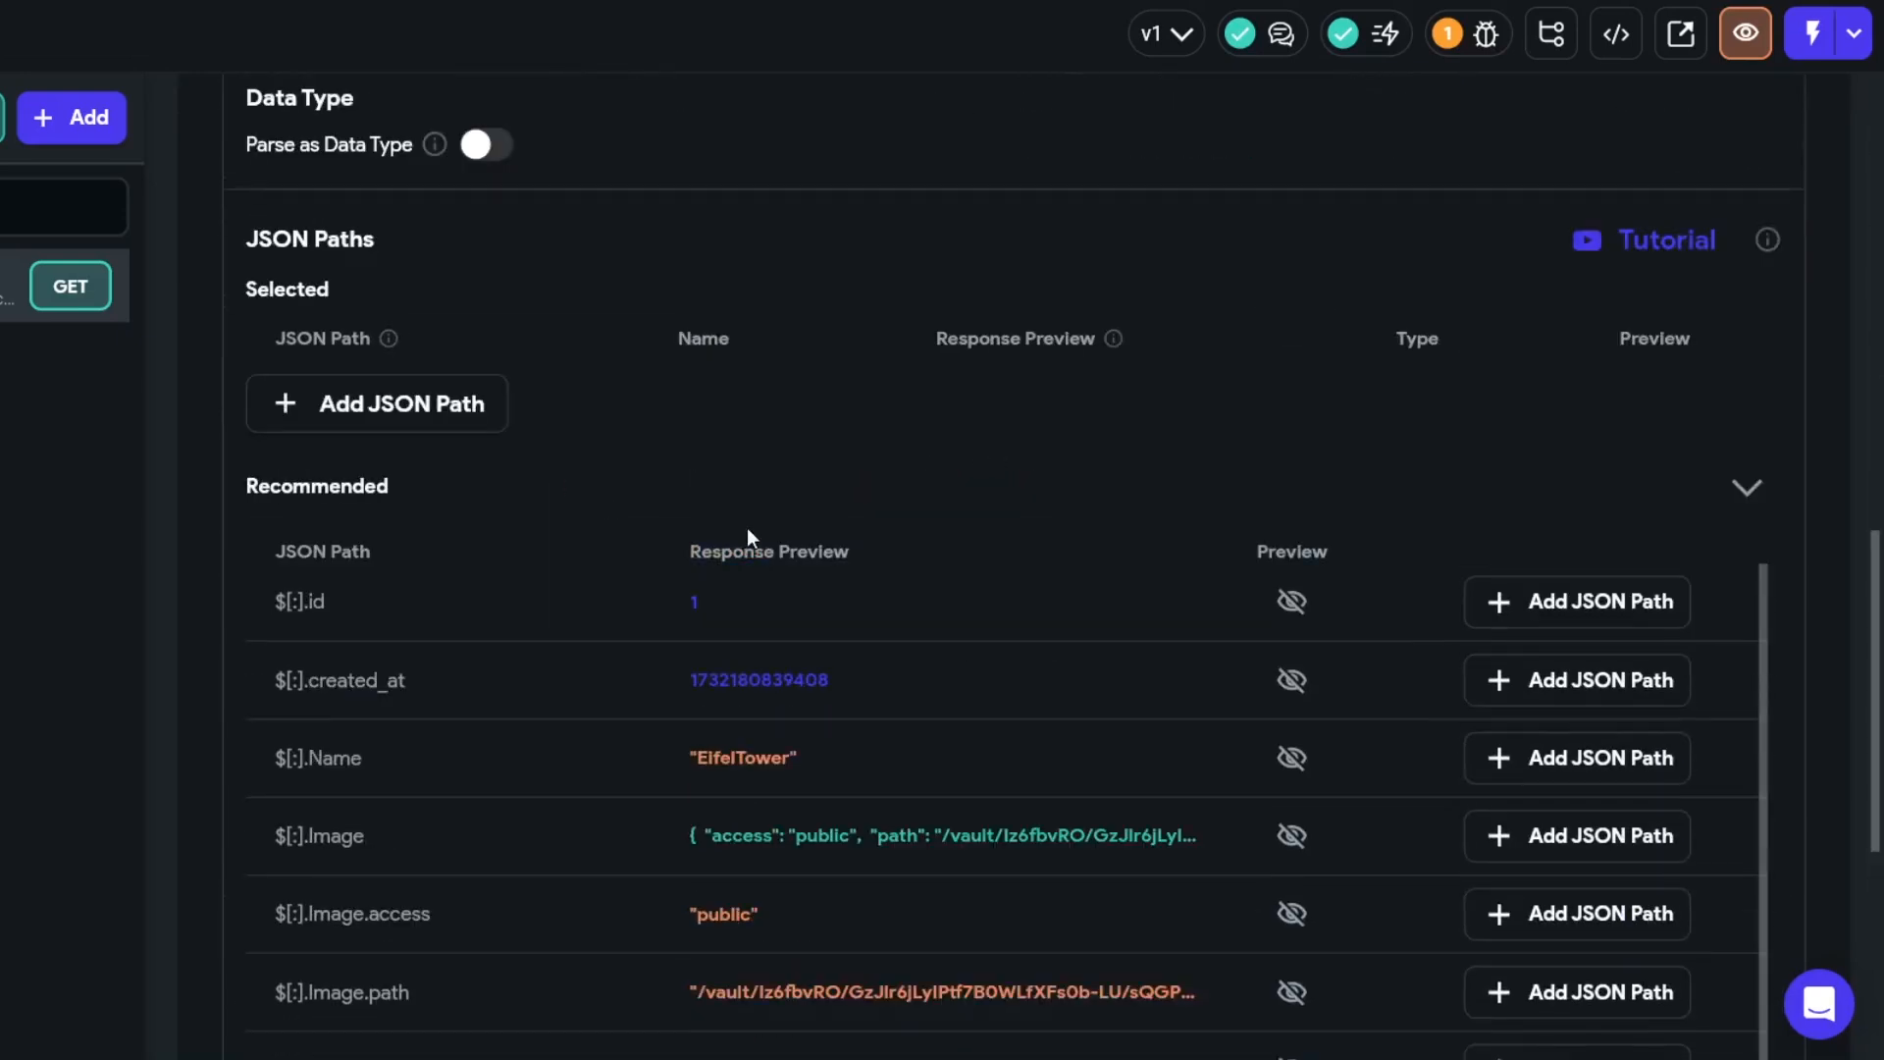
left_click(1637, 603)
left_click(1541, 695)
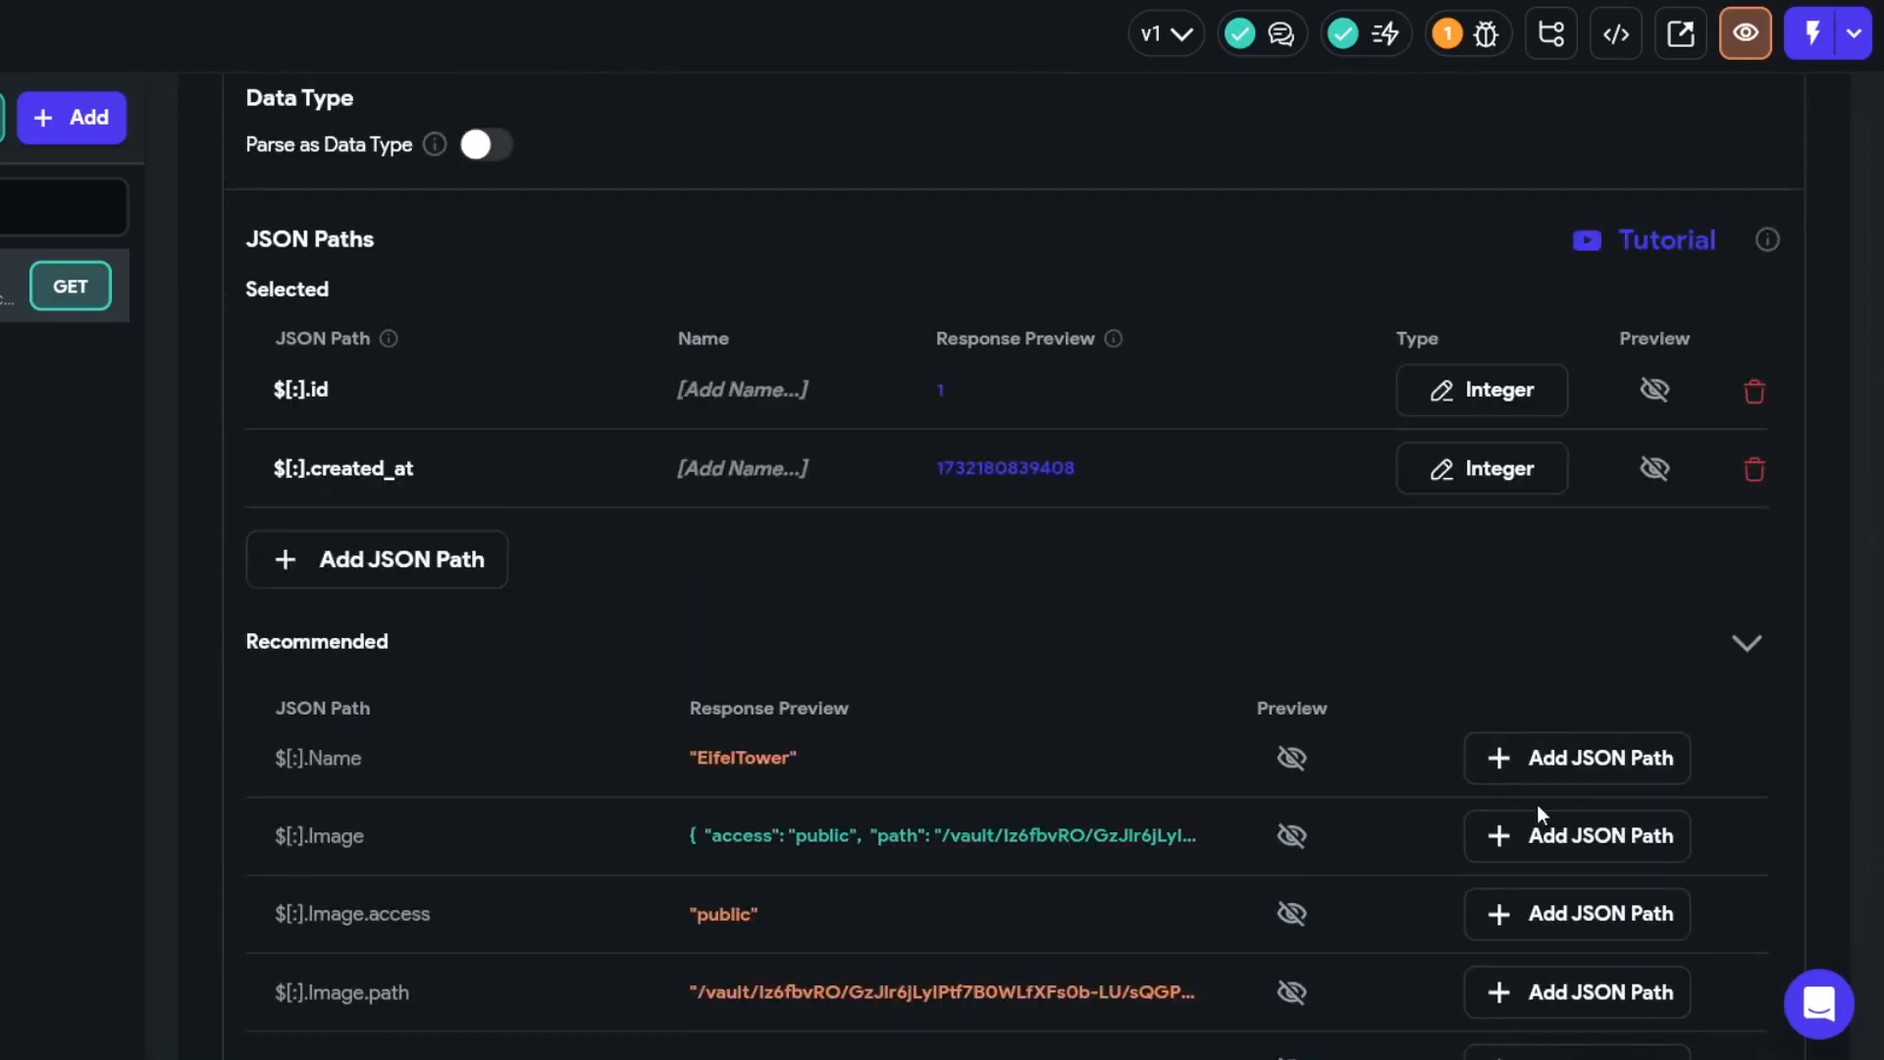
left_click(1547, 772)
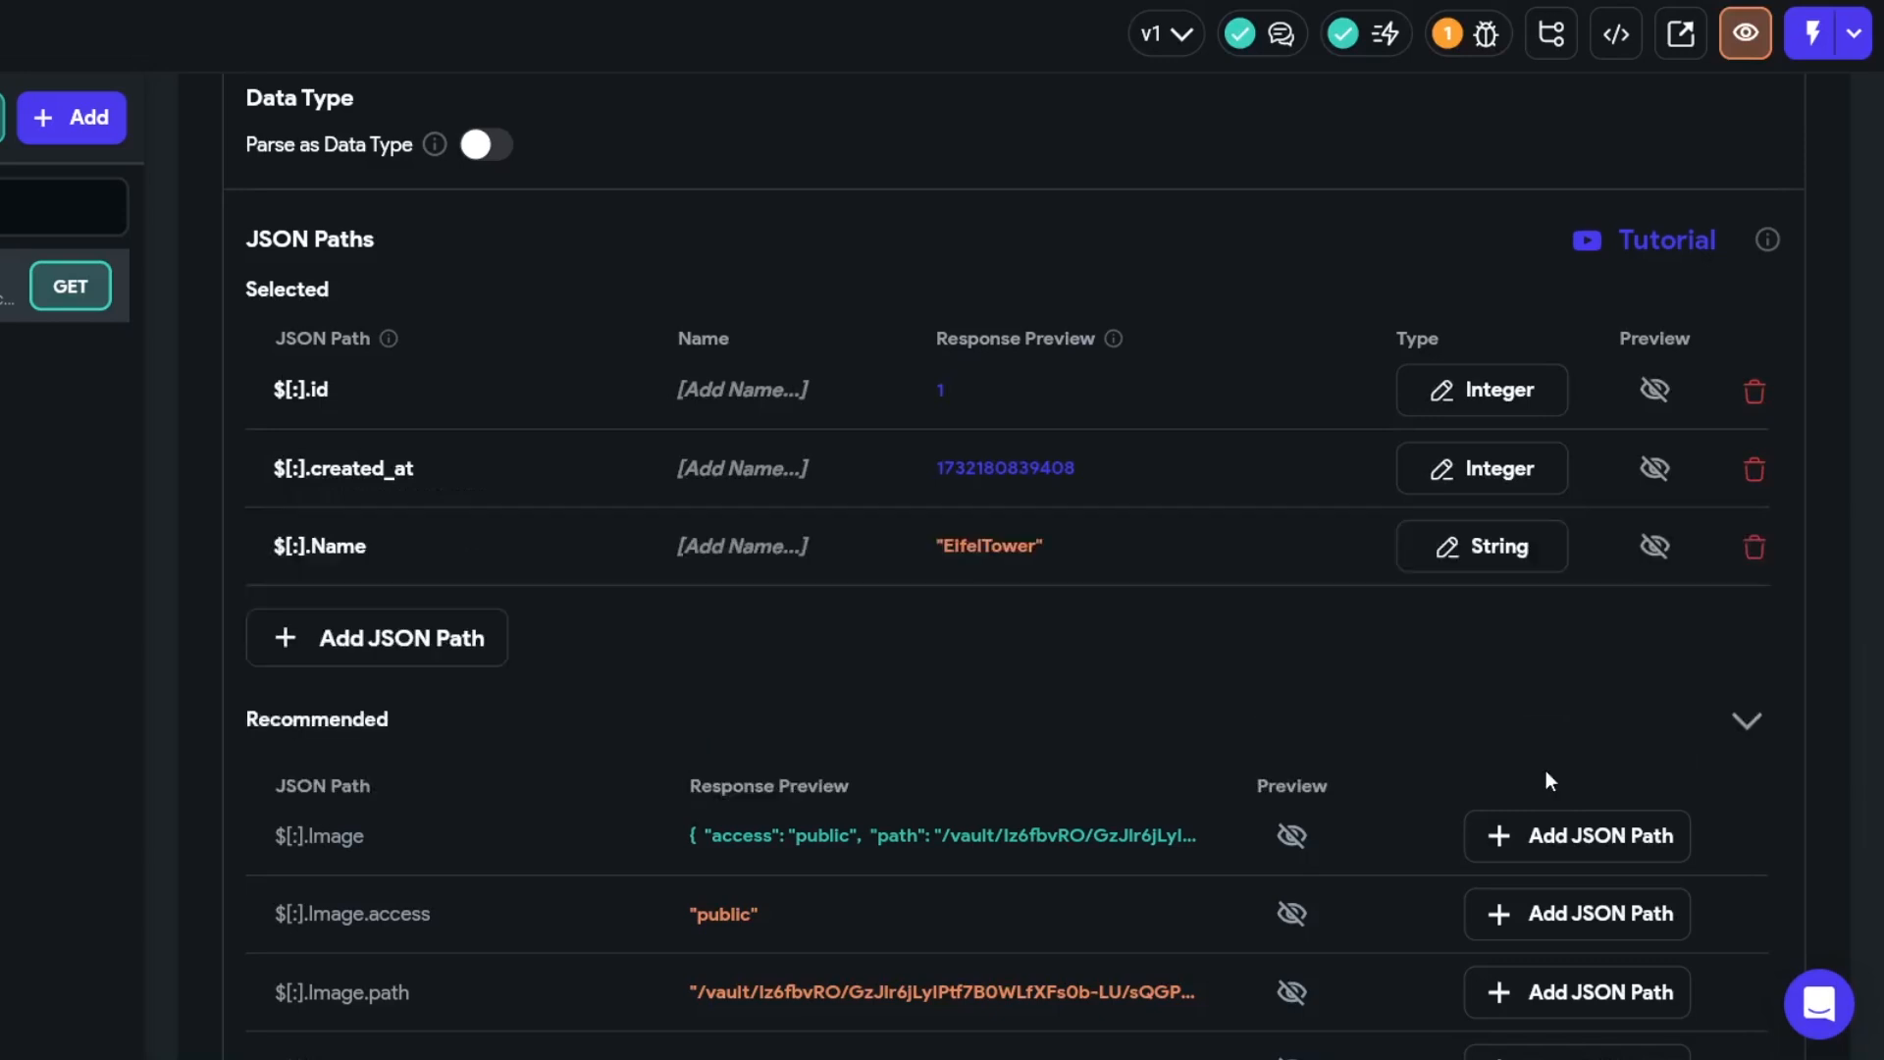
- Name the three selected JSON paths id, createdat and Name to match their fields
double_click(319, 397)
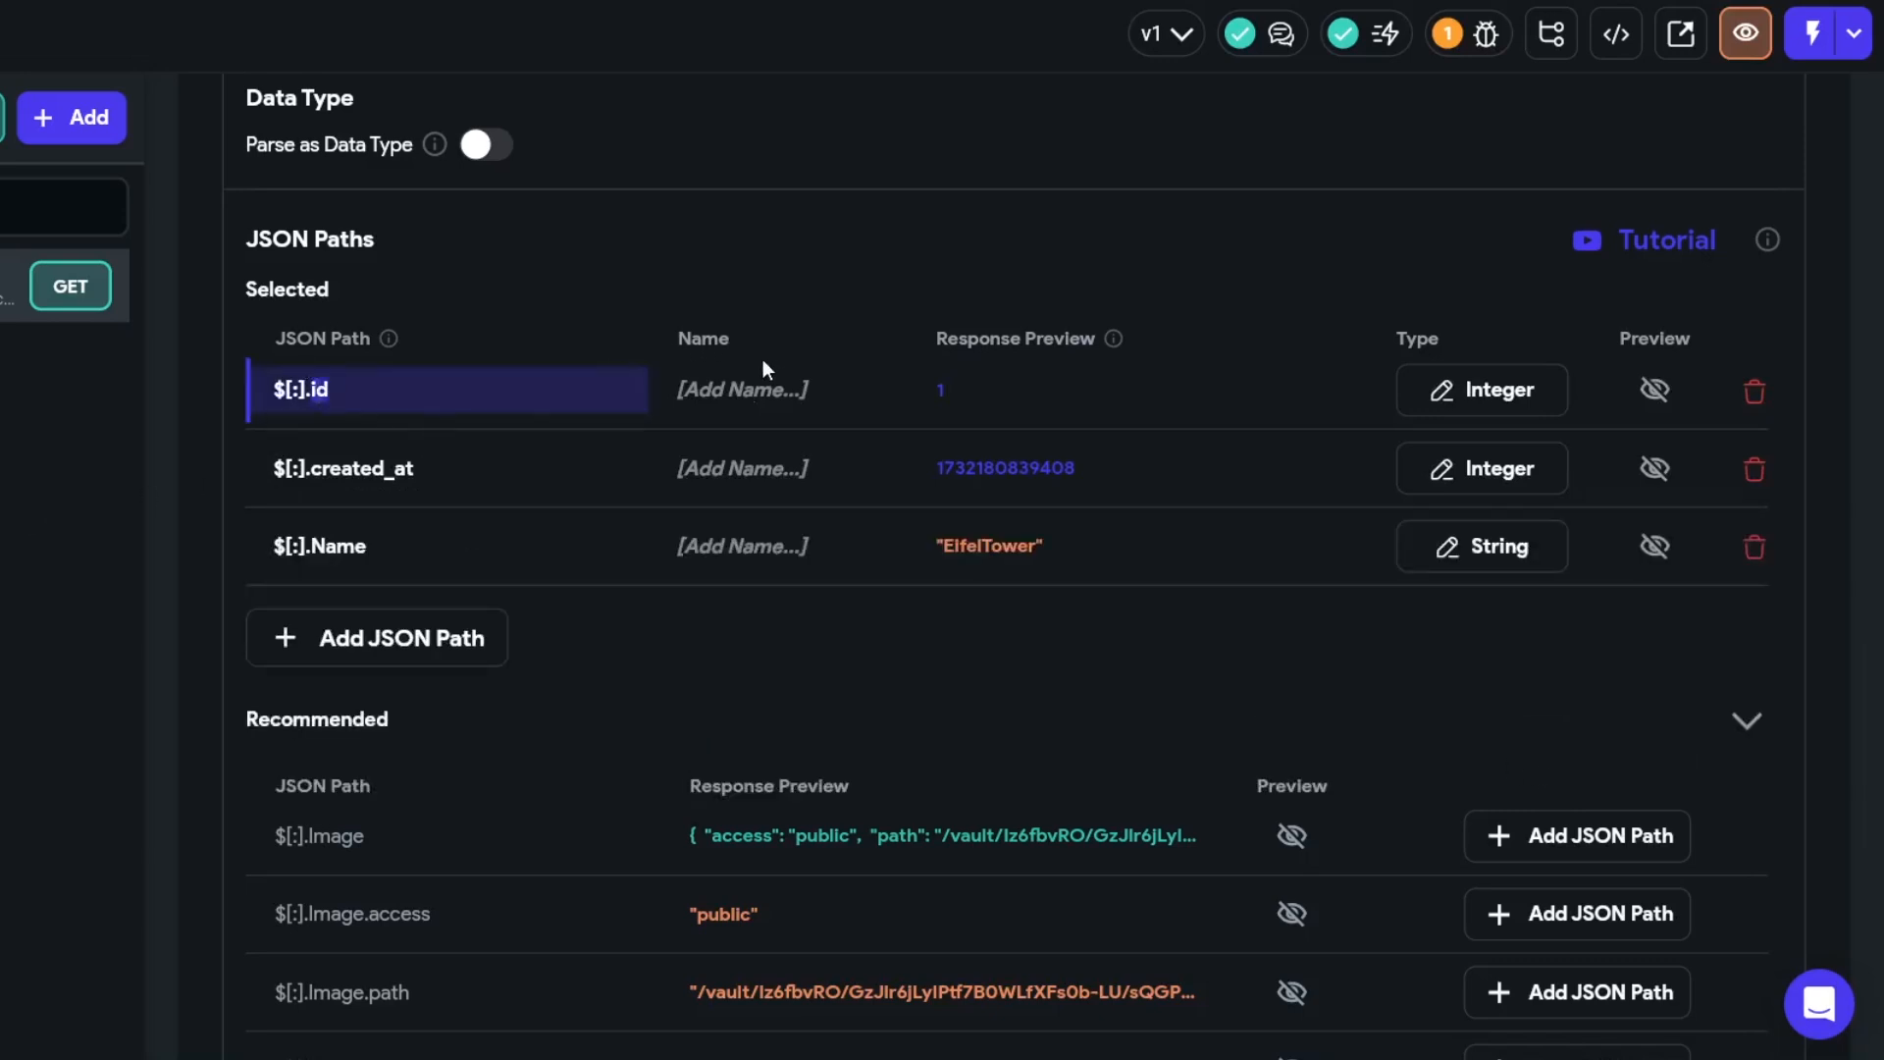
left_click(763, 388)
type("id")
double_click(387, 473)
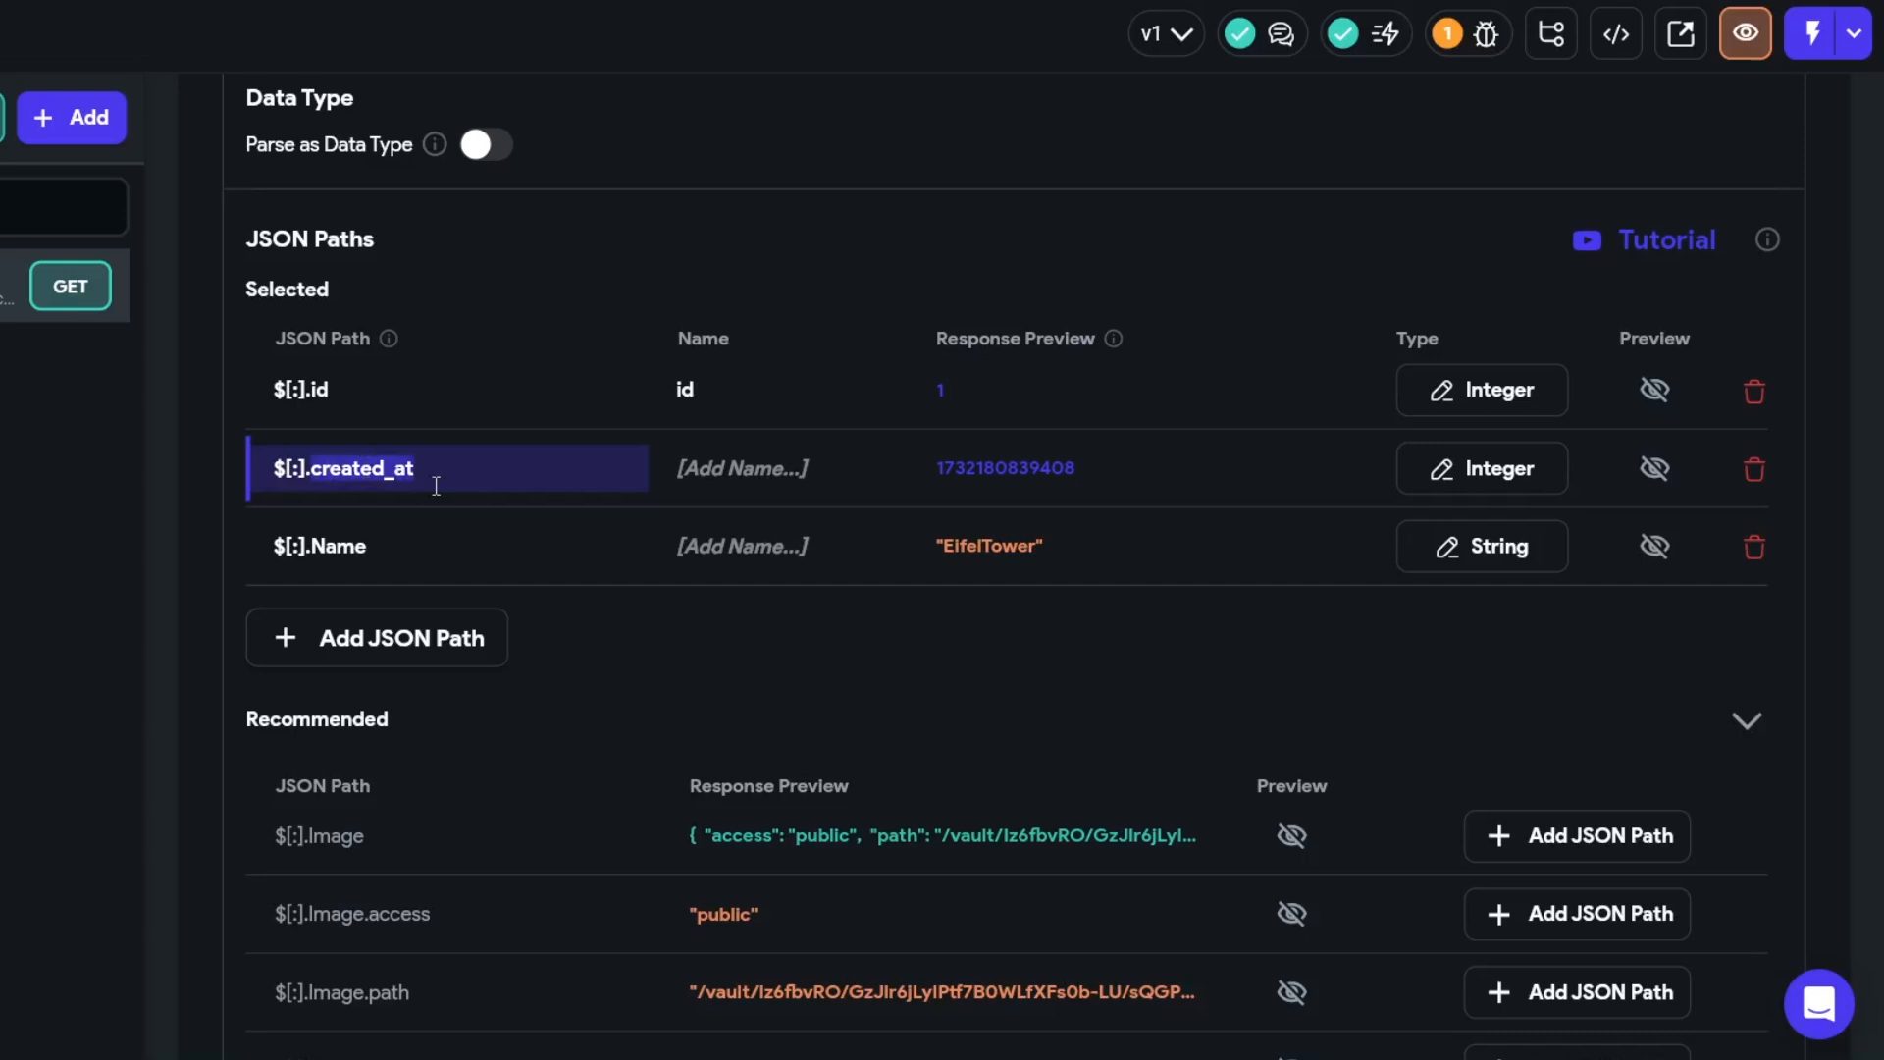
left_click(795, 465)
type("createdat")
double_click(339, 546)
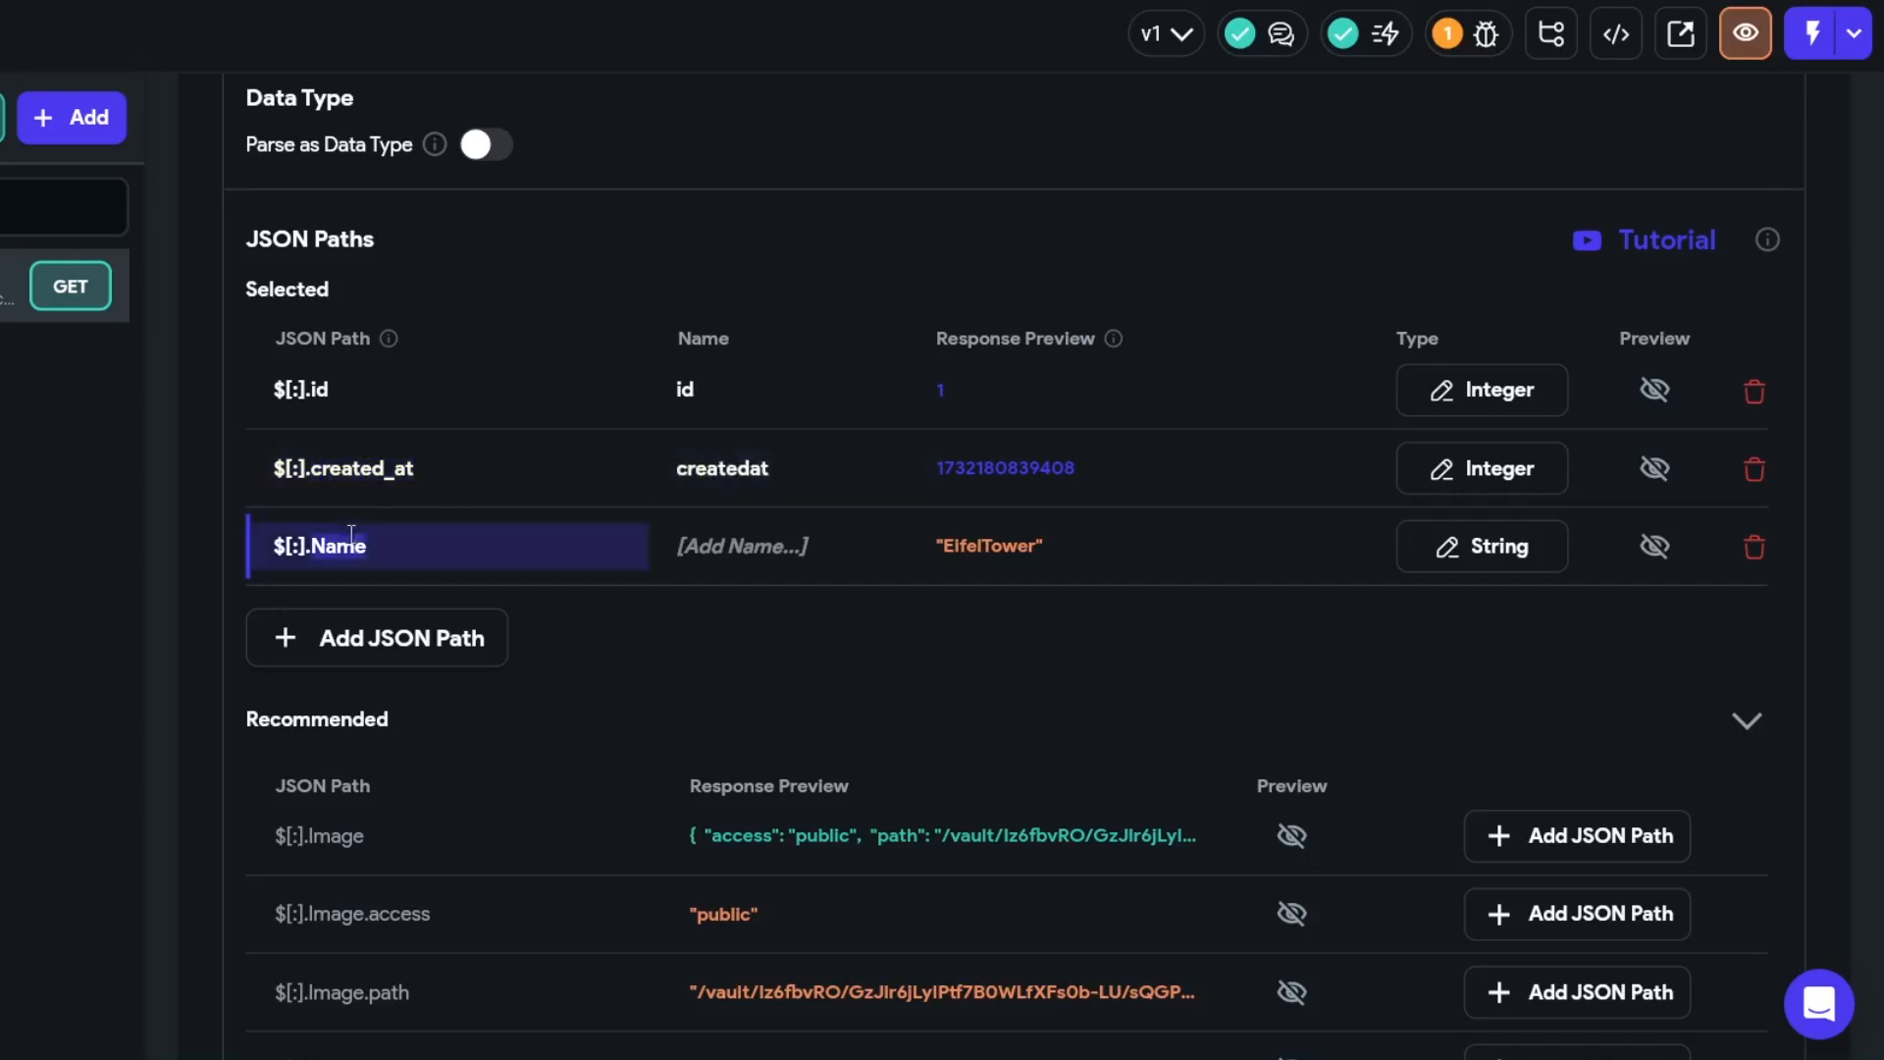
left_click(755, 562)
type("Name")
- Add and name the $[:].Image.url JSON path, and save the new API call
scroll(418, 687, "down", 9)
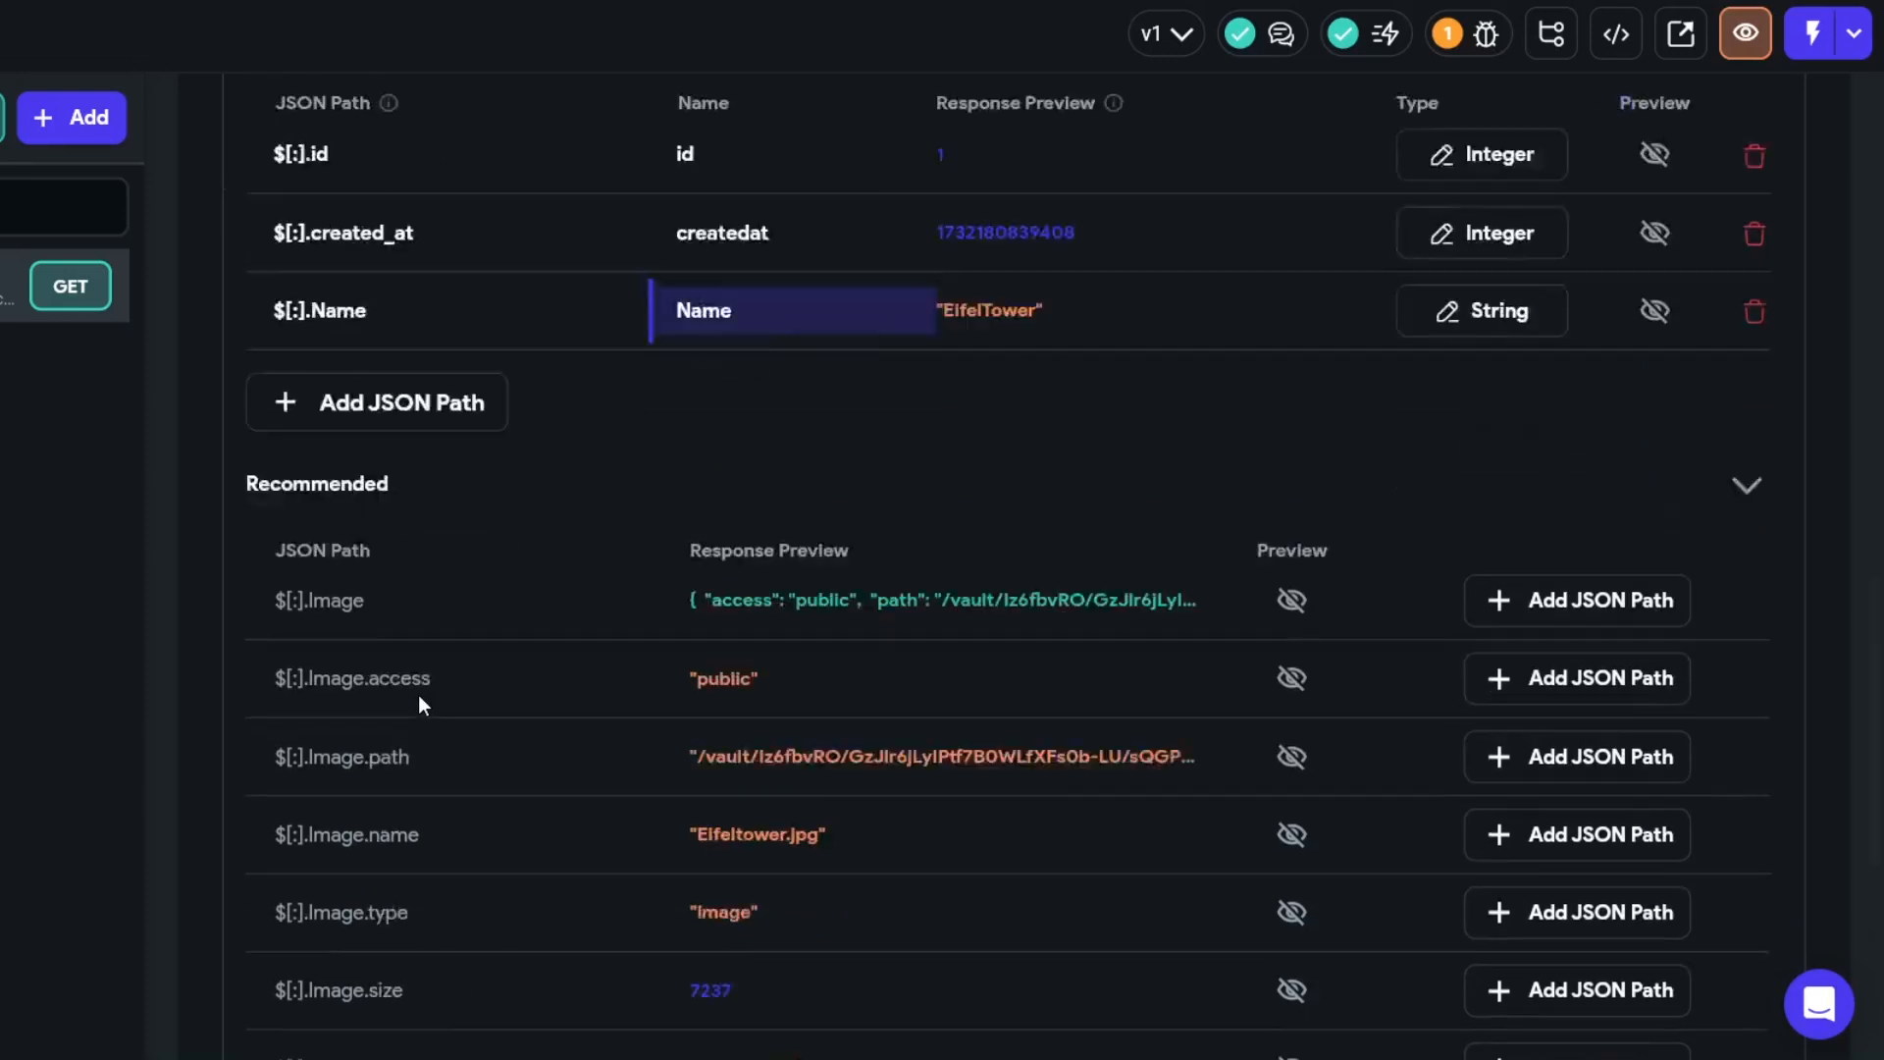
left_click(1580, 746)
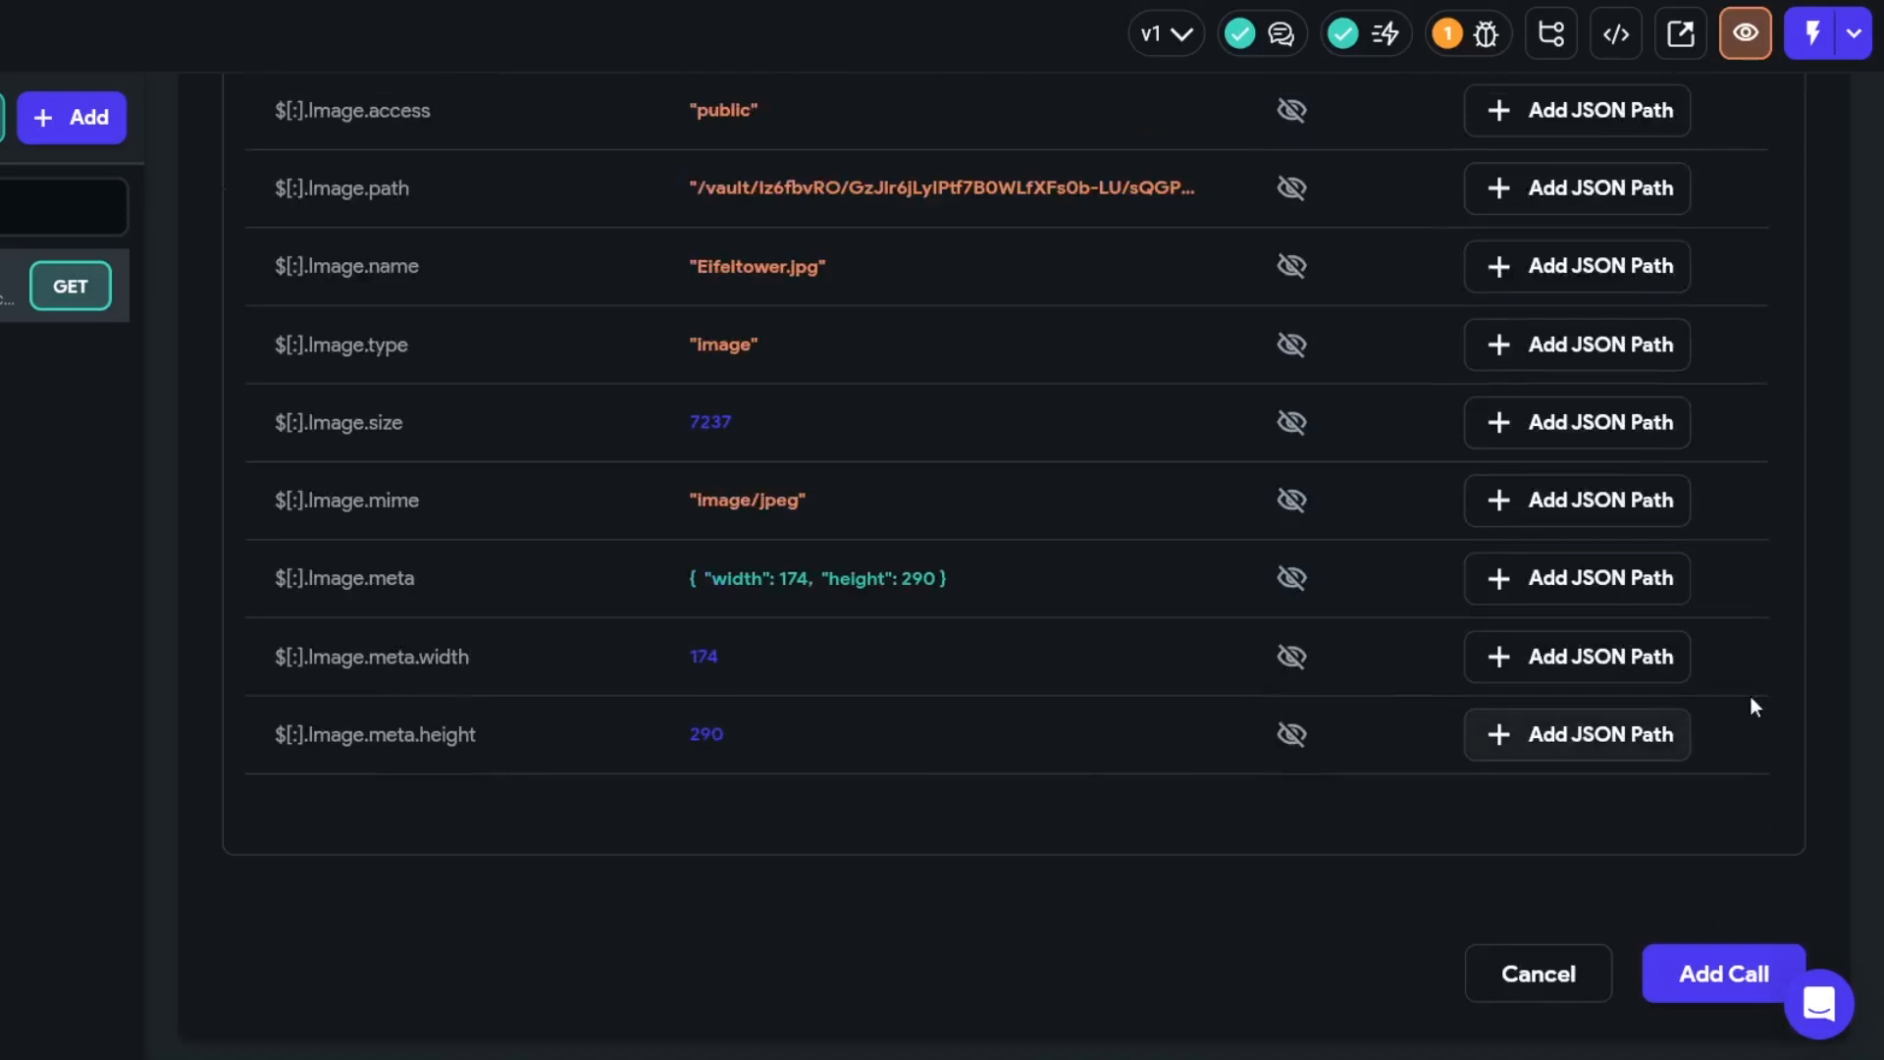
scroll(1135, 589, "up", 6)
double_click(348, 565)
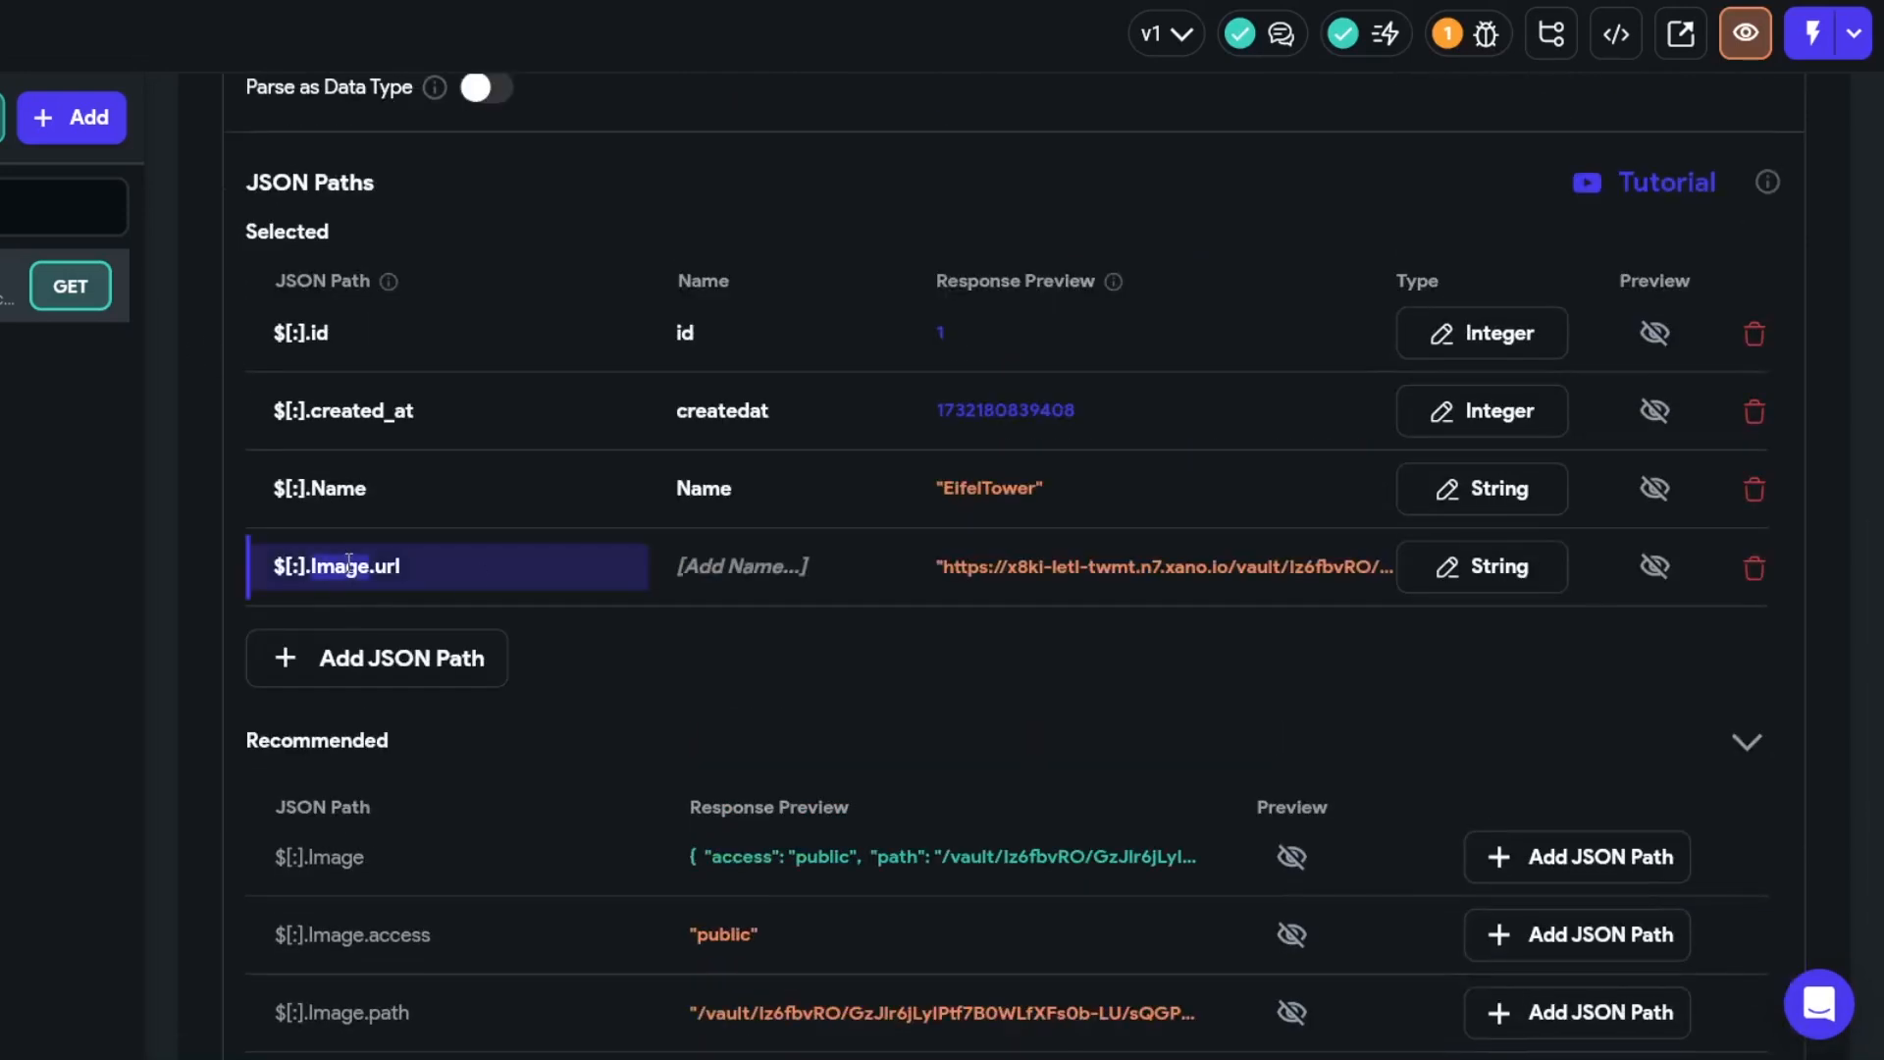
left_click_drag(448, 563, 239, 566)
left_click(776, 565)
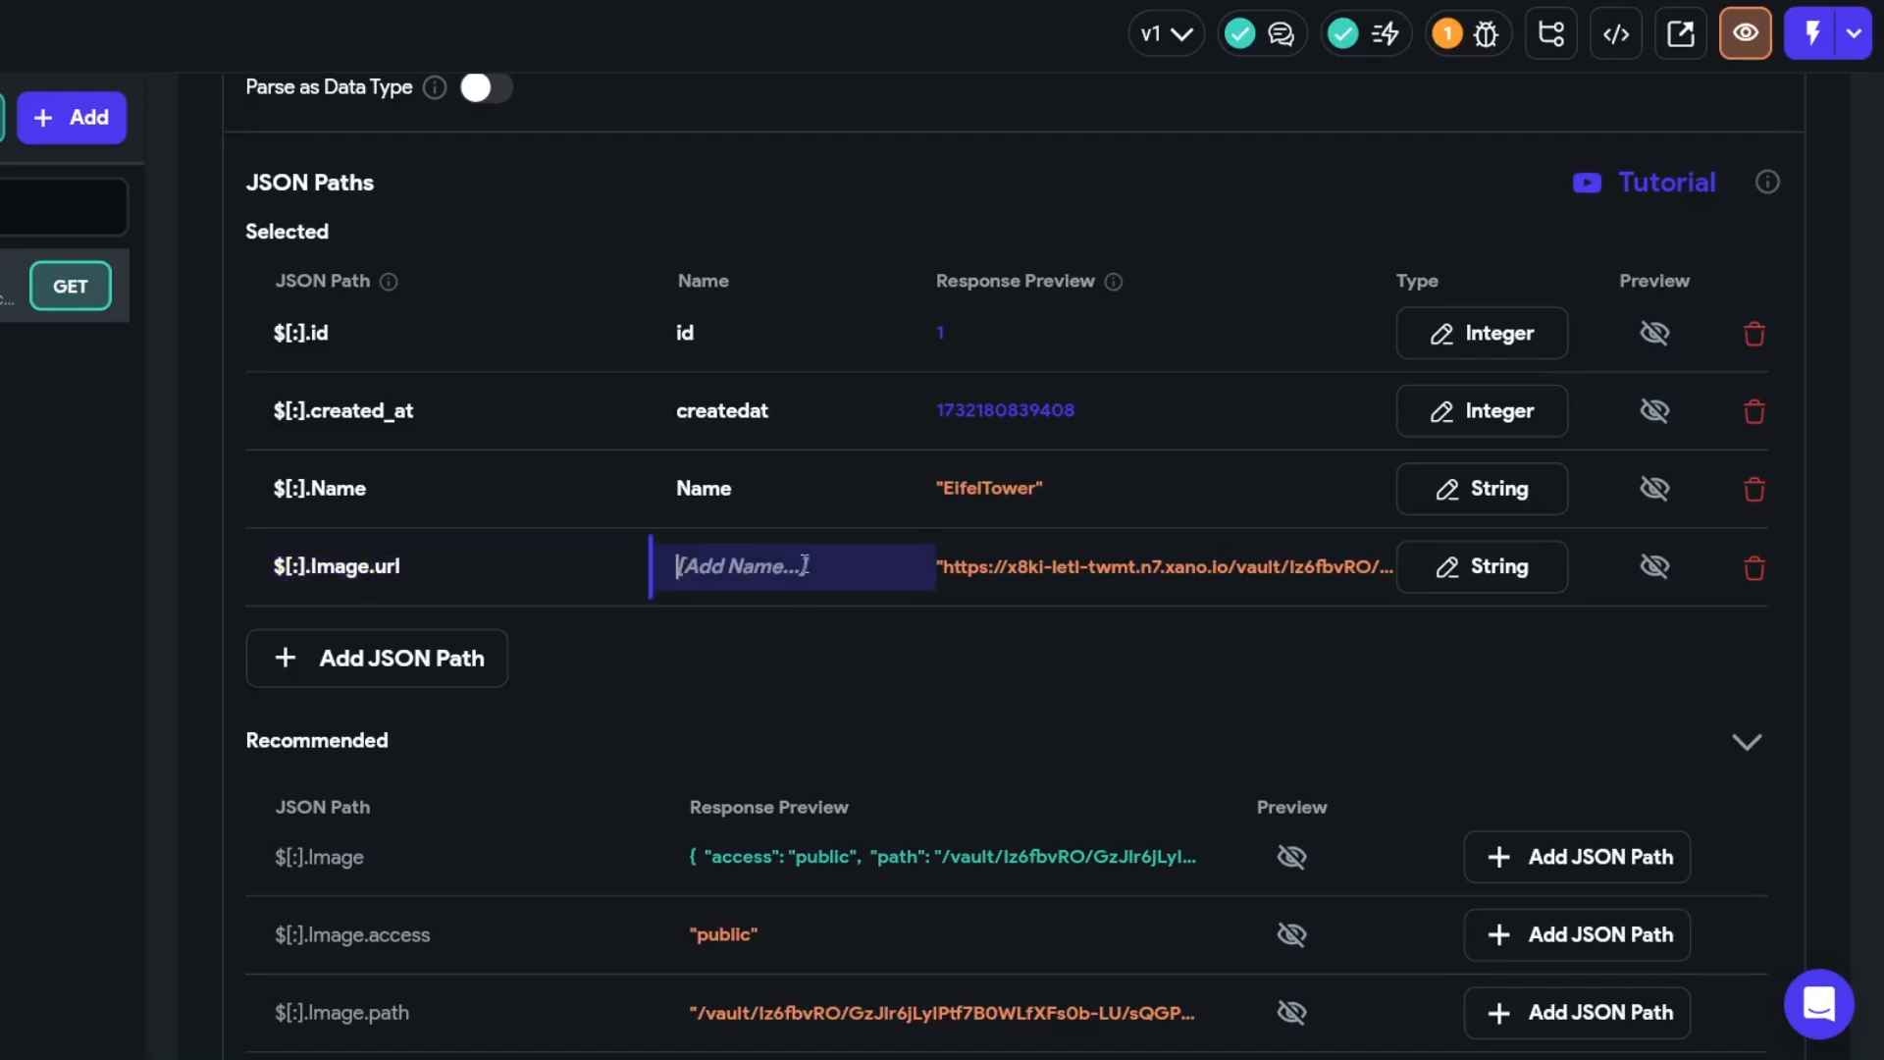
scroll(1468, 638, "down", 6)
scroll(1746, 975, "down", 2)
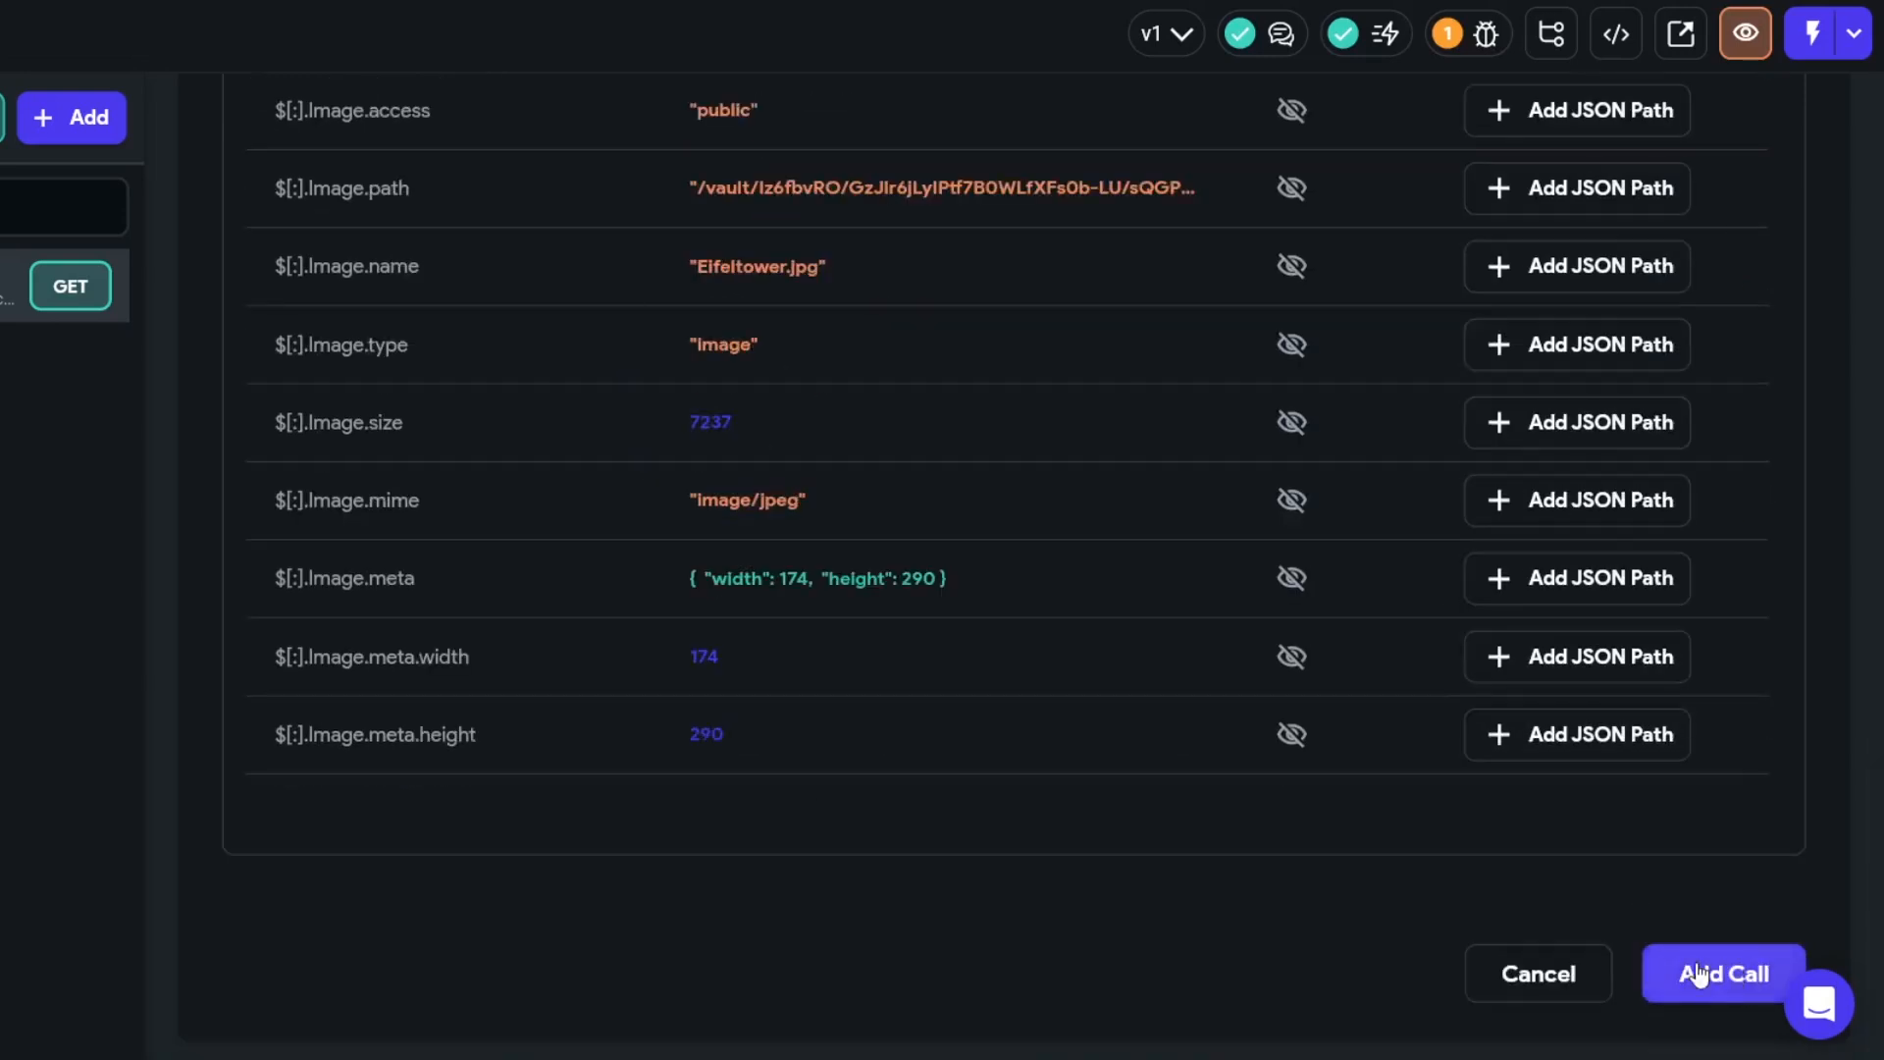
left_click(1749, 976)
- Add a Card widget inside the Column on the HomePage
left_click(26, 192)
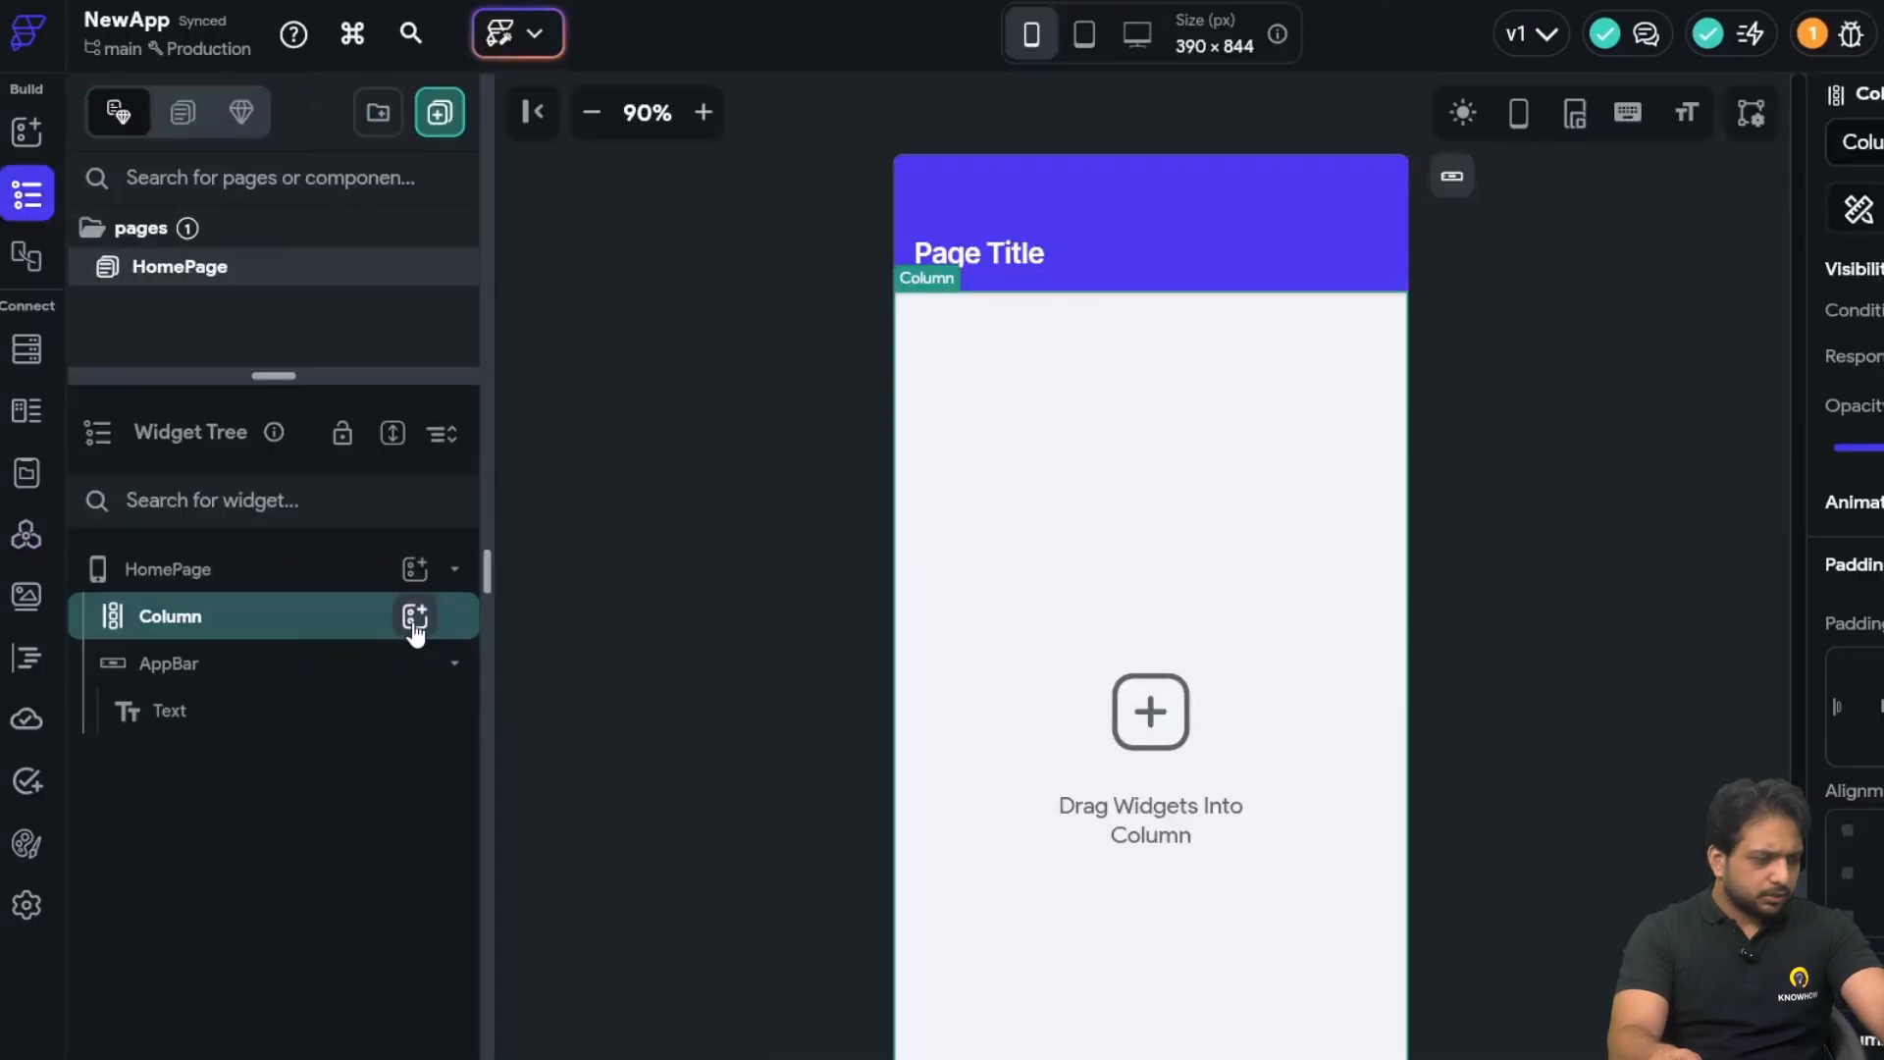
left_click(415, 621)
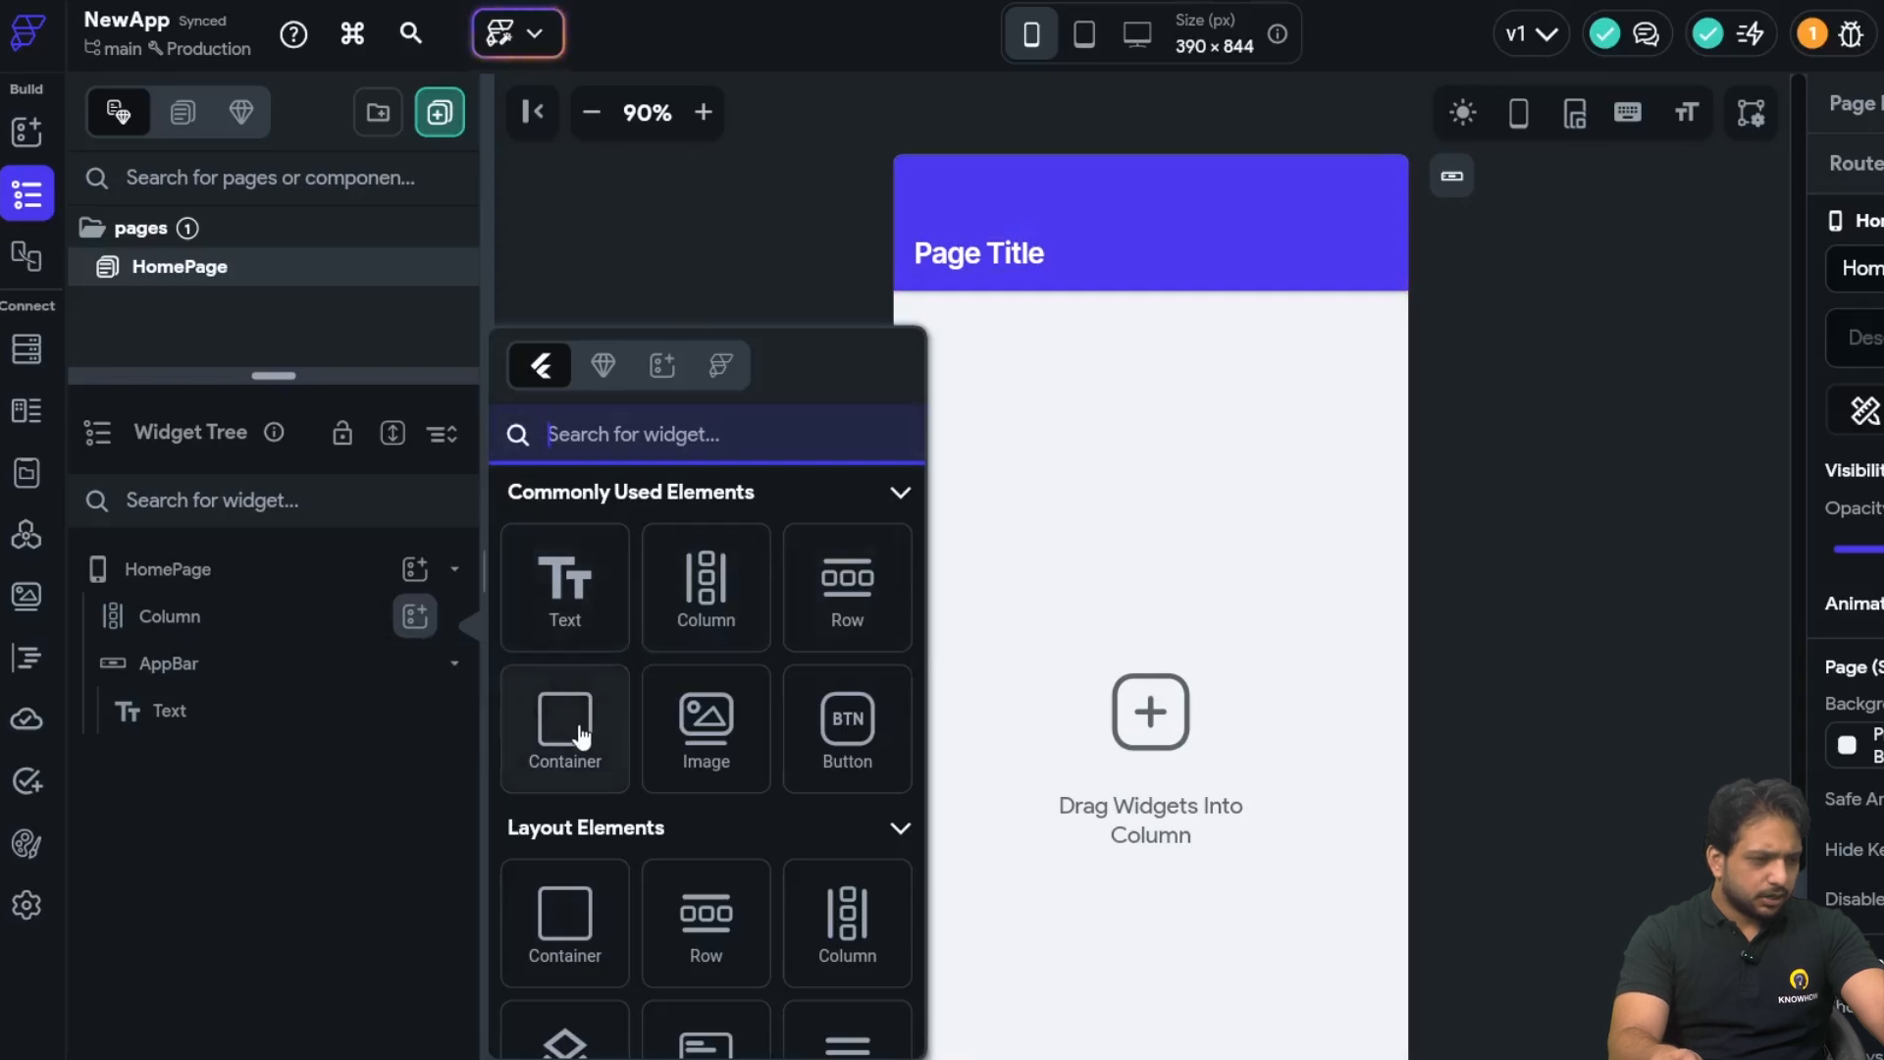
type("a")
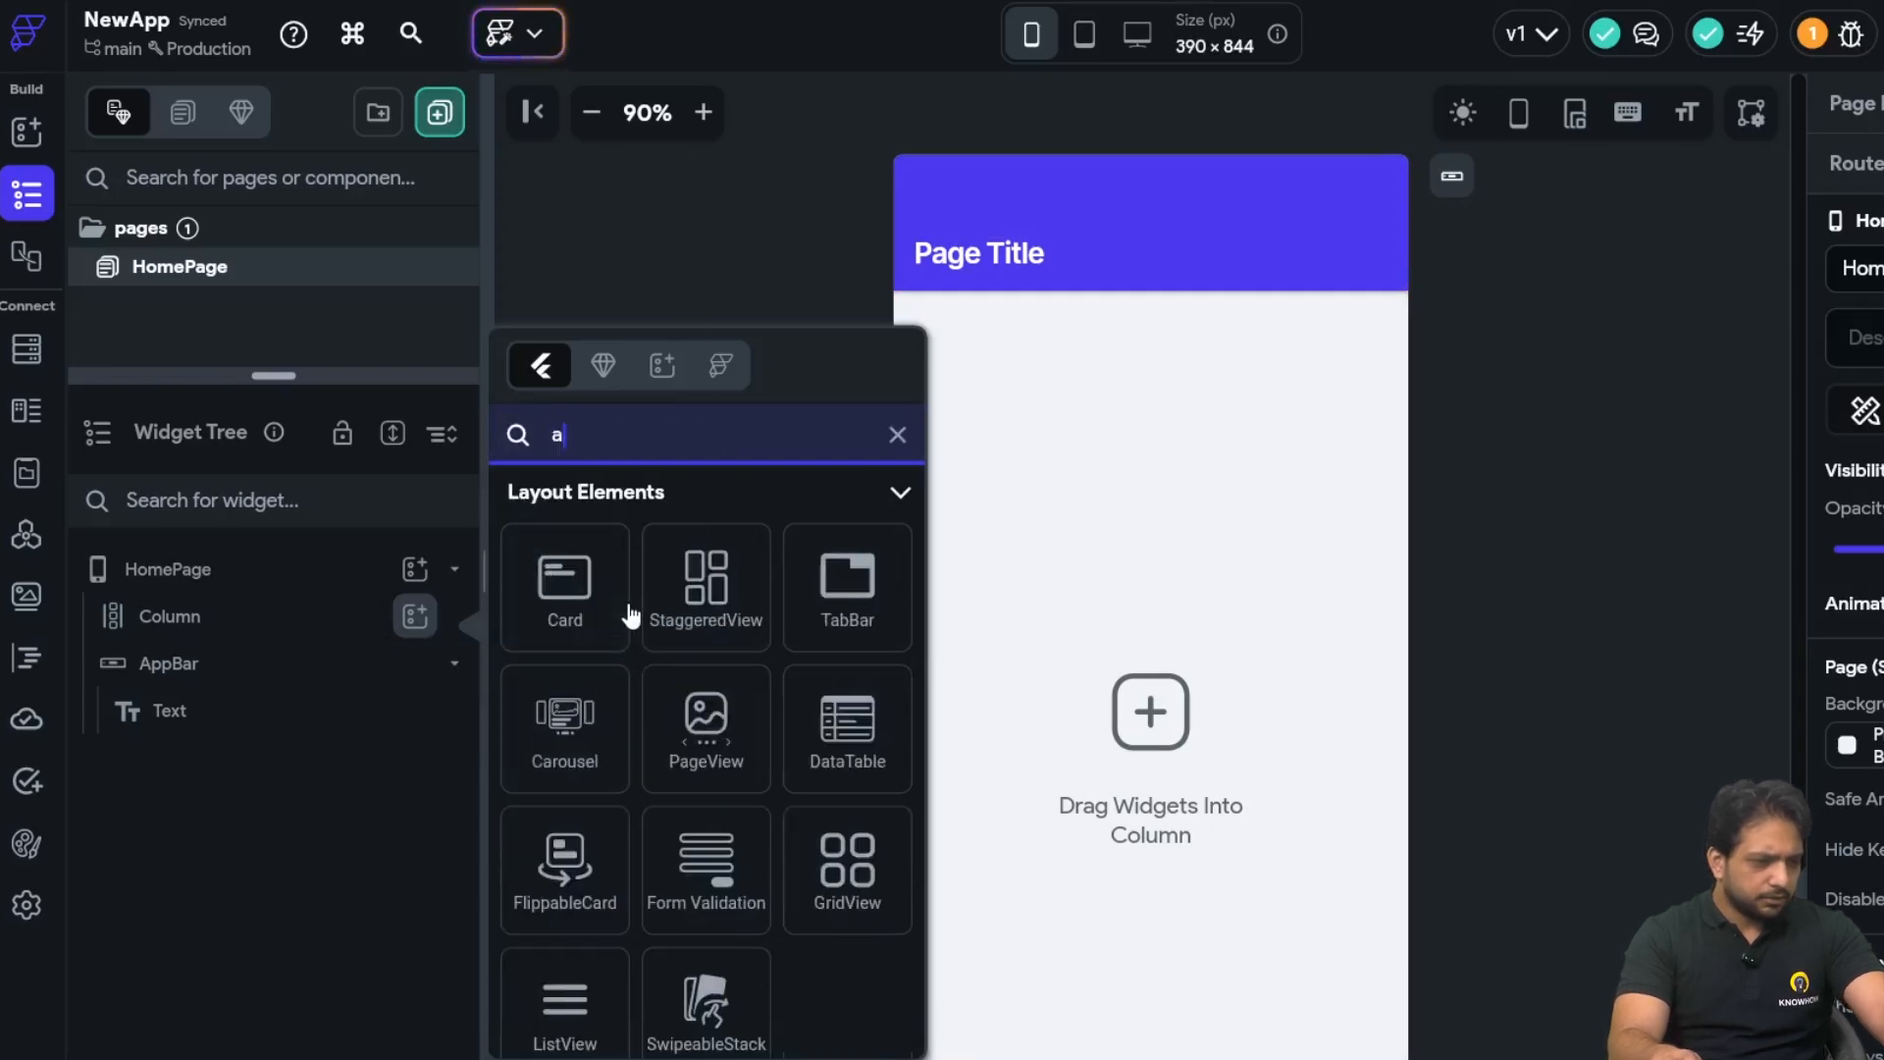
left_click(535, 589)
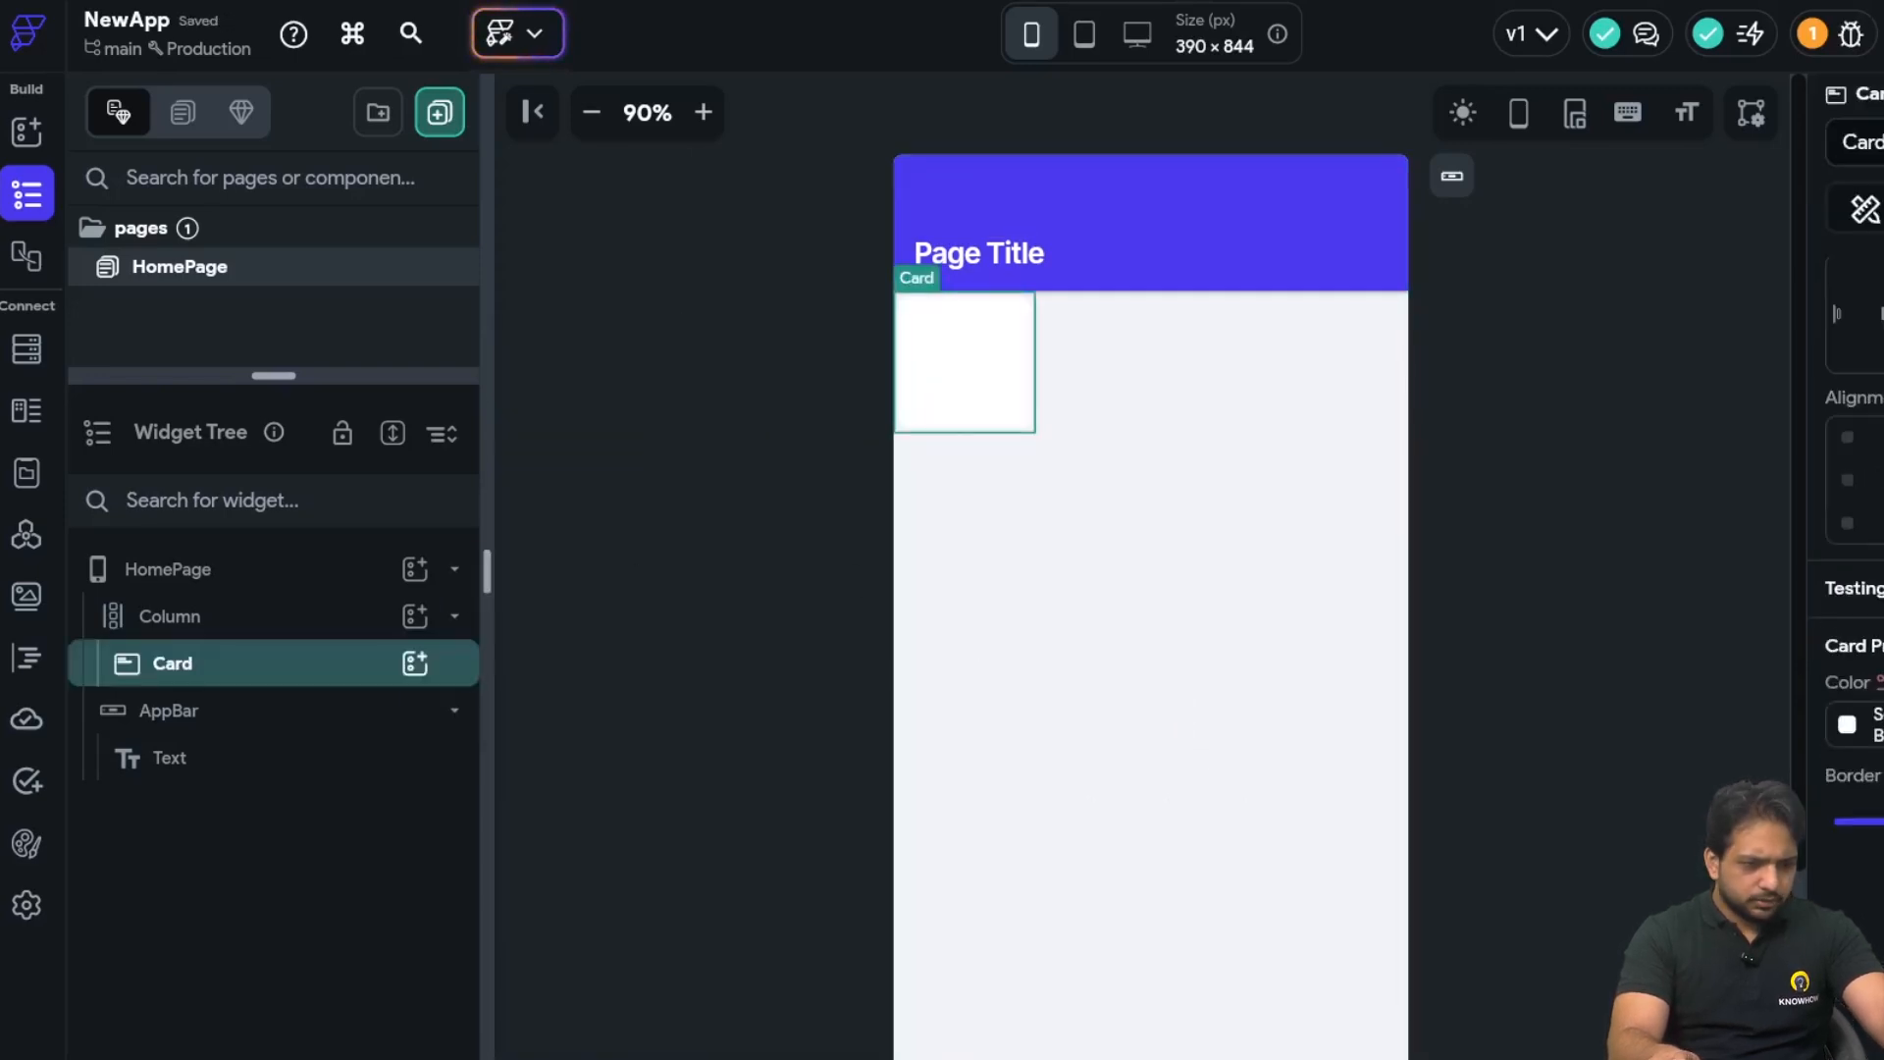
- Set the Card's elevation to 2 and its color to the Alternate theme color
type("2")
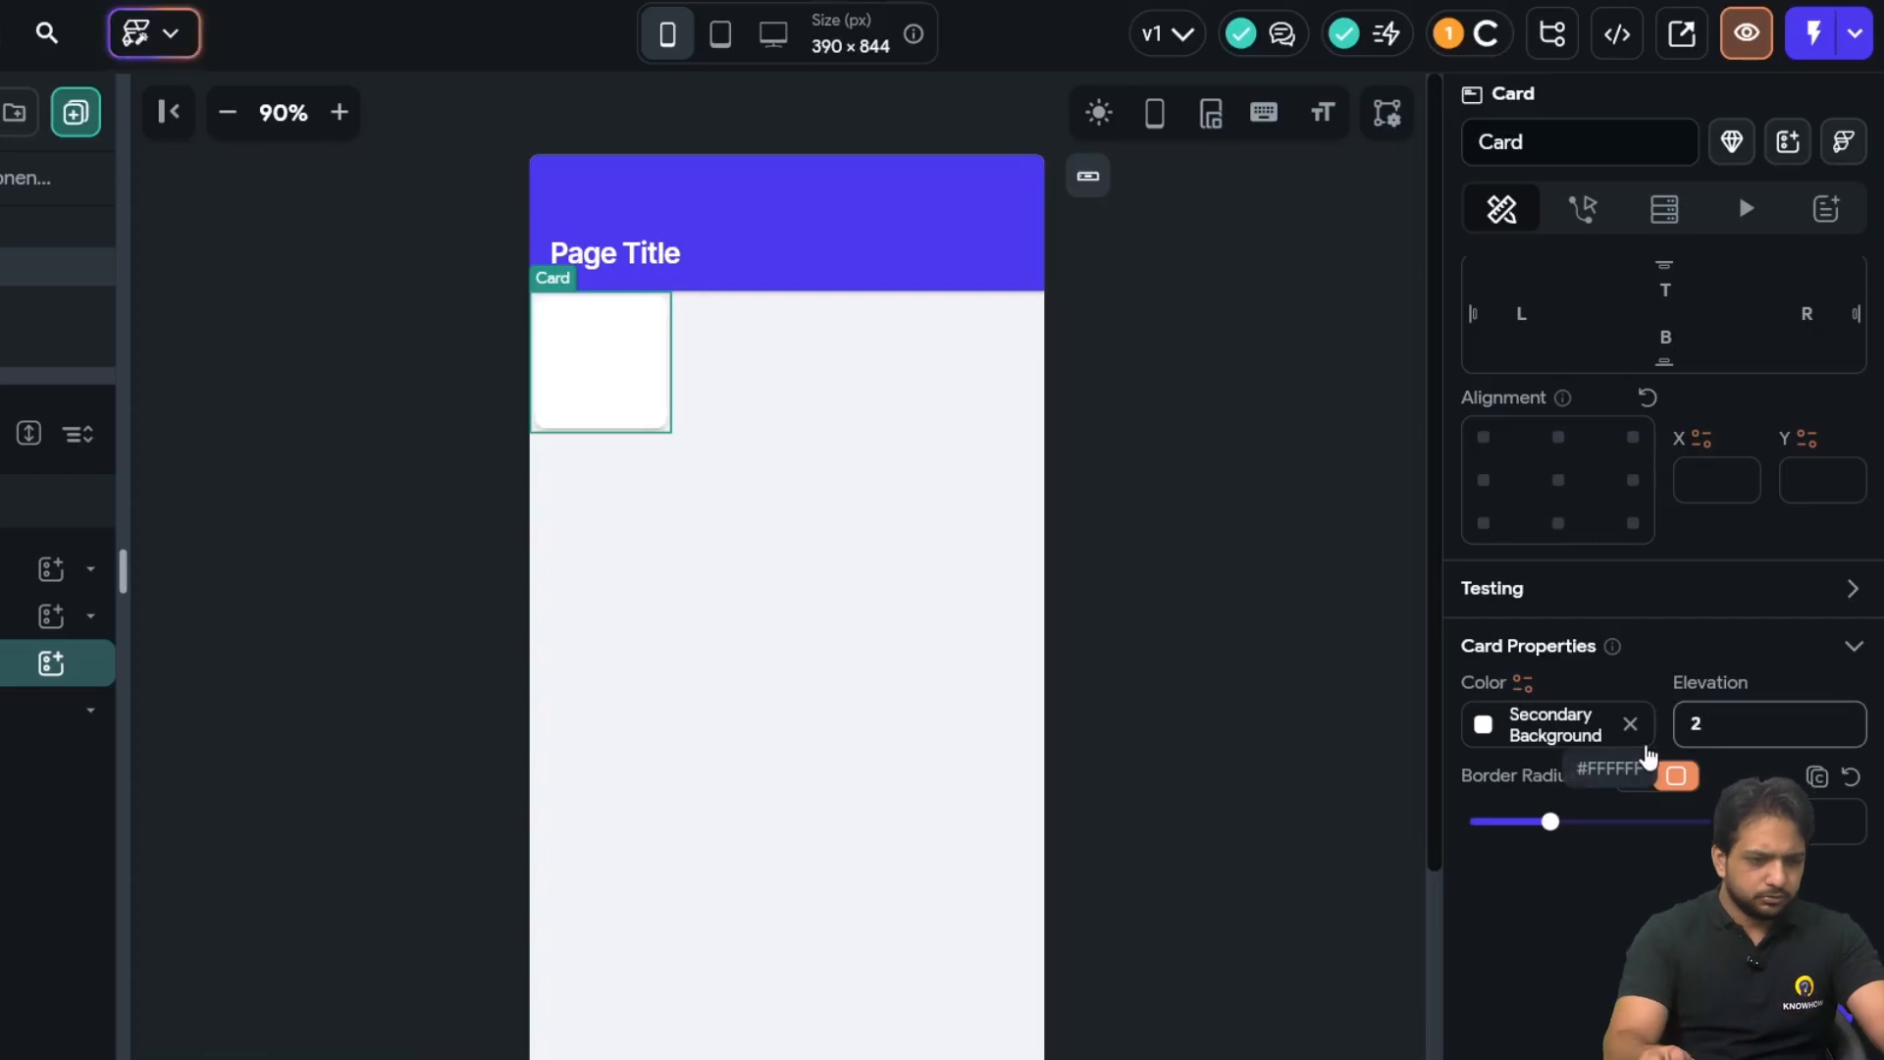
left_click(1483, 725)
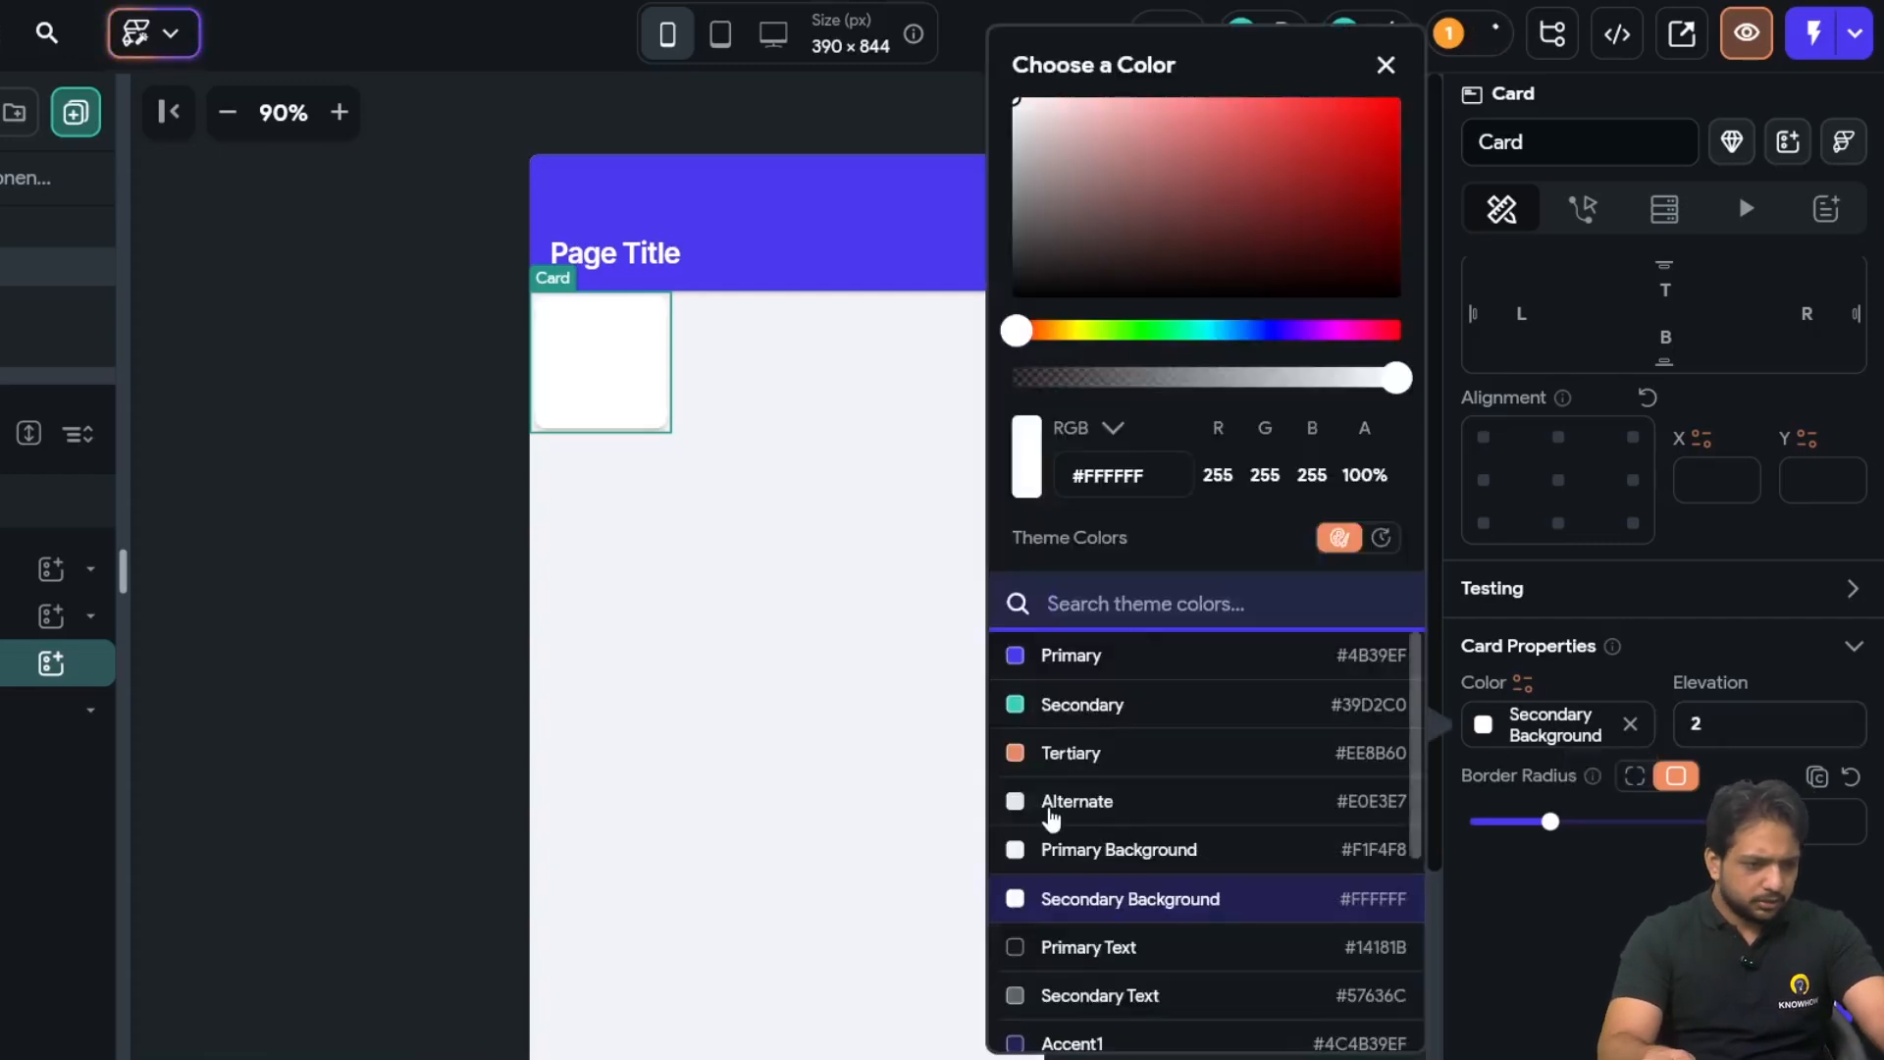
left_click(1077, 801)
left_click(455, 545)
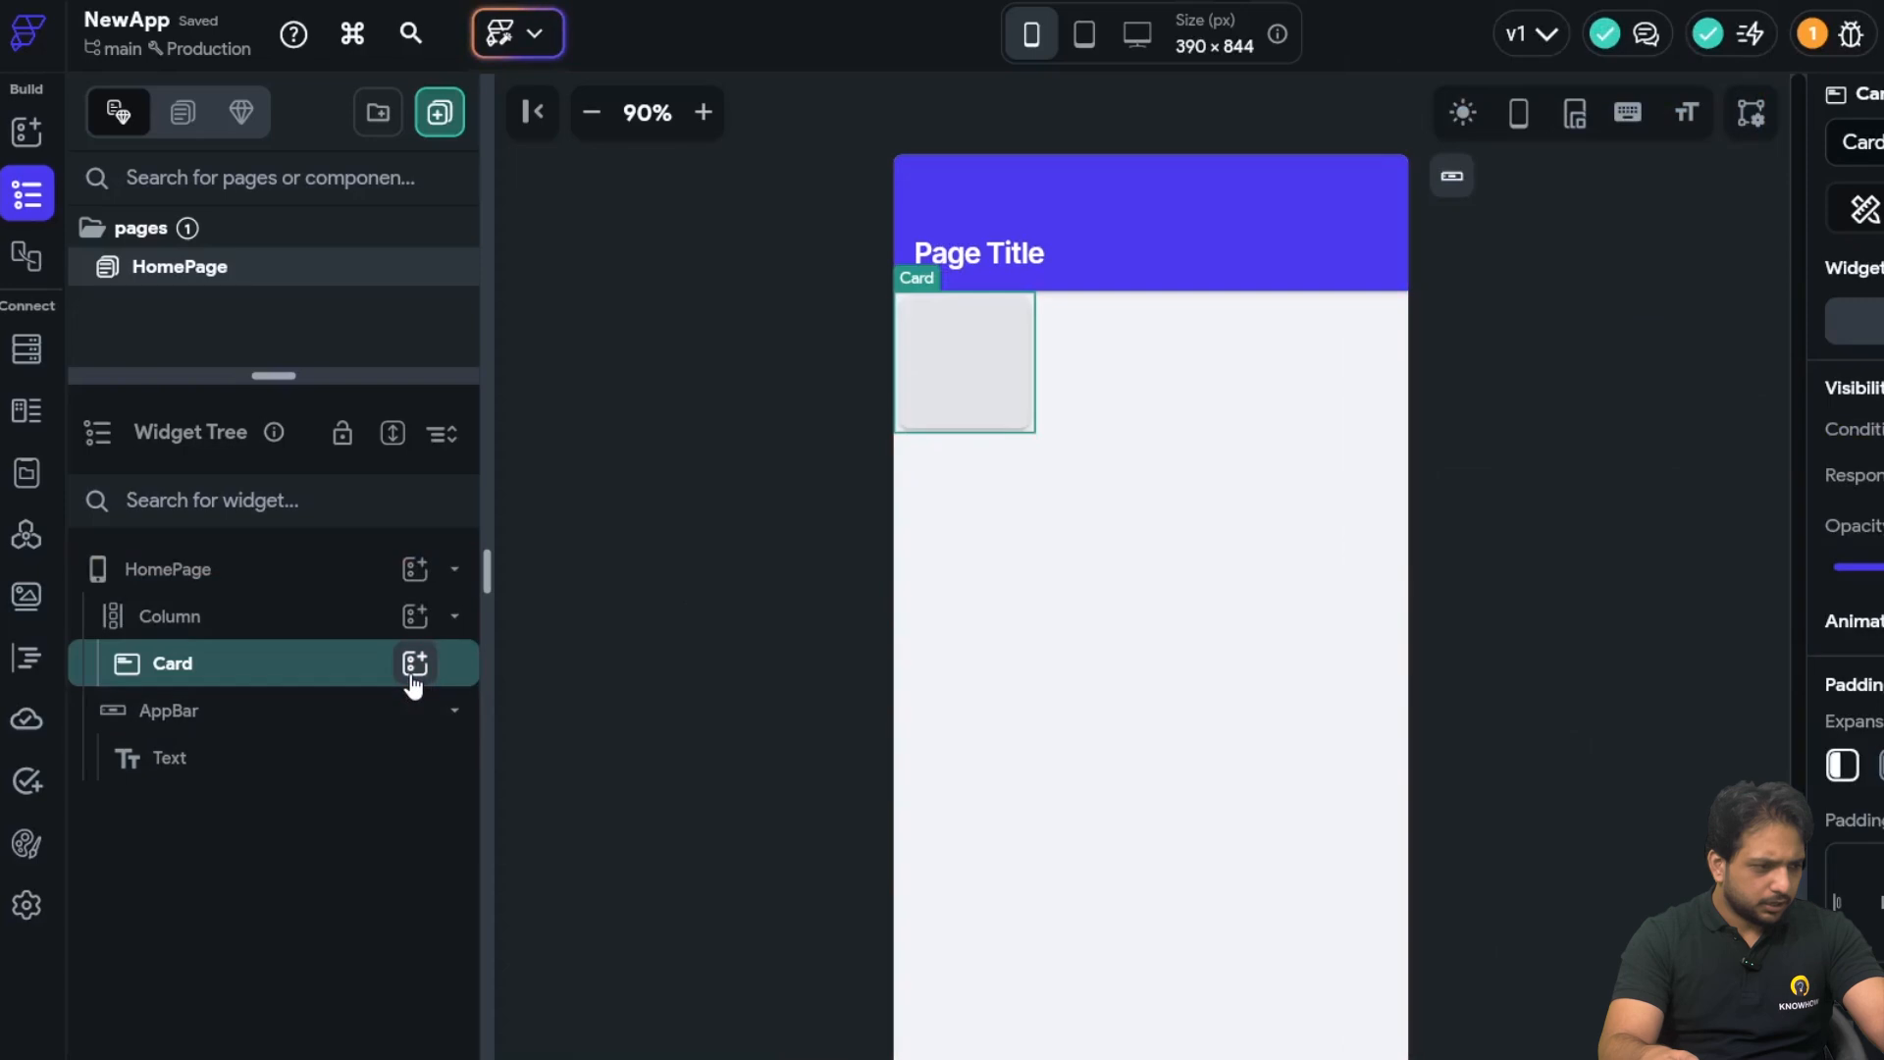
- Add a Row inside the Card and give the Card a uniform padding of 10
left_click(414, 663)
left_click(816, 568)
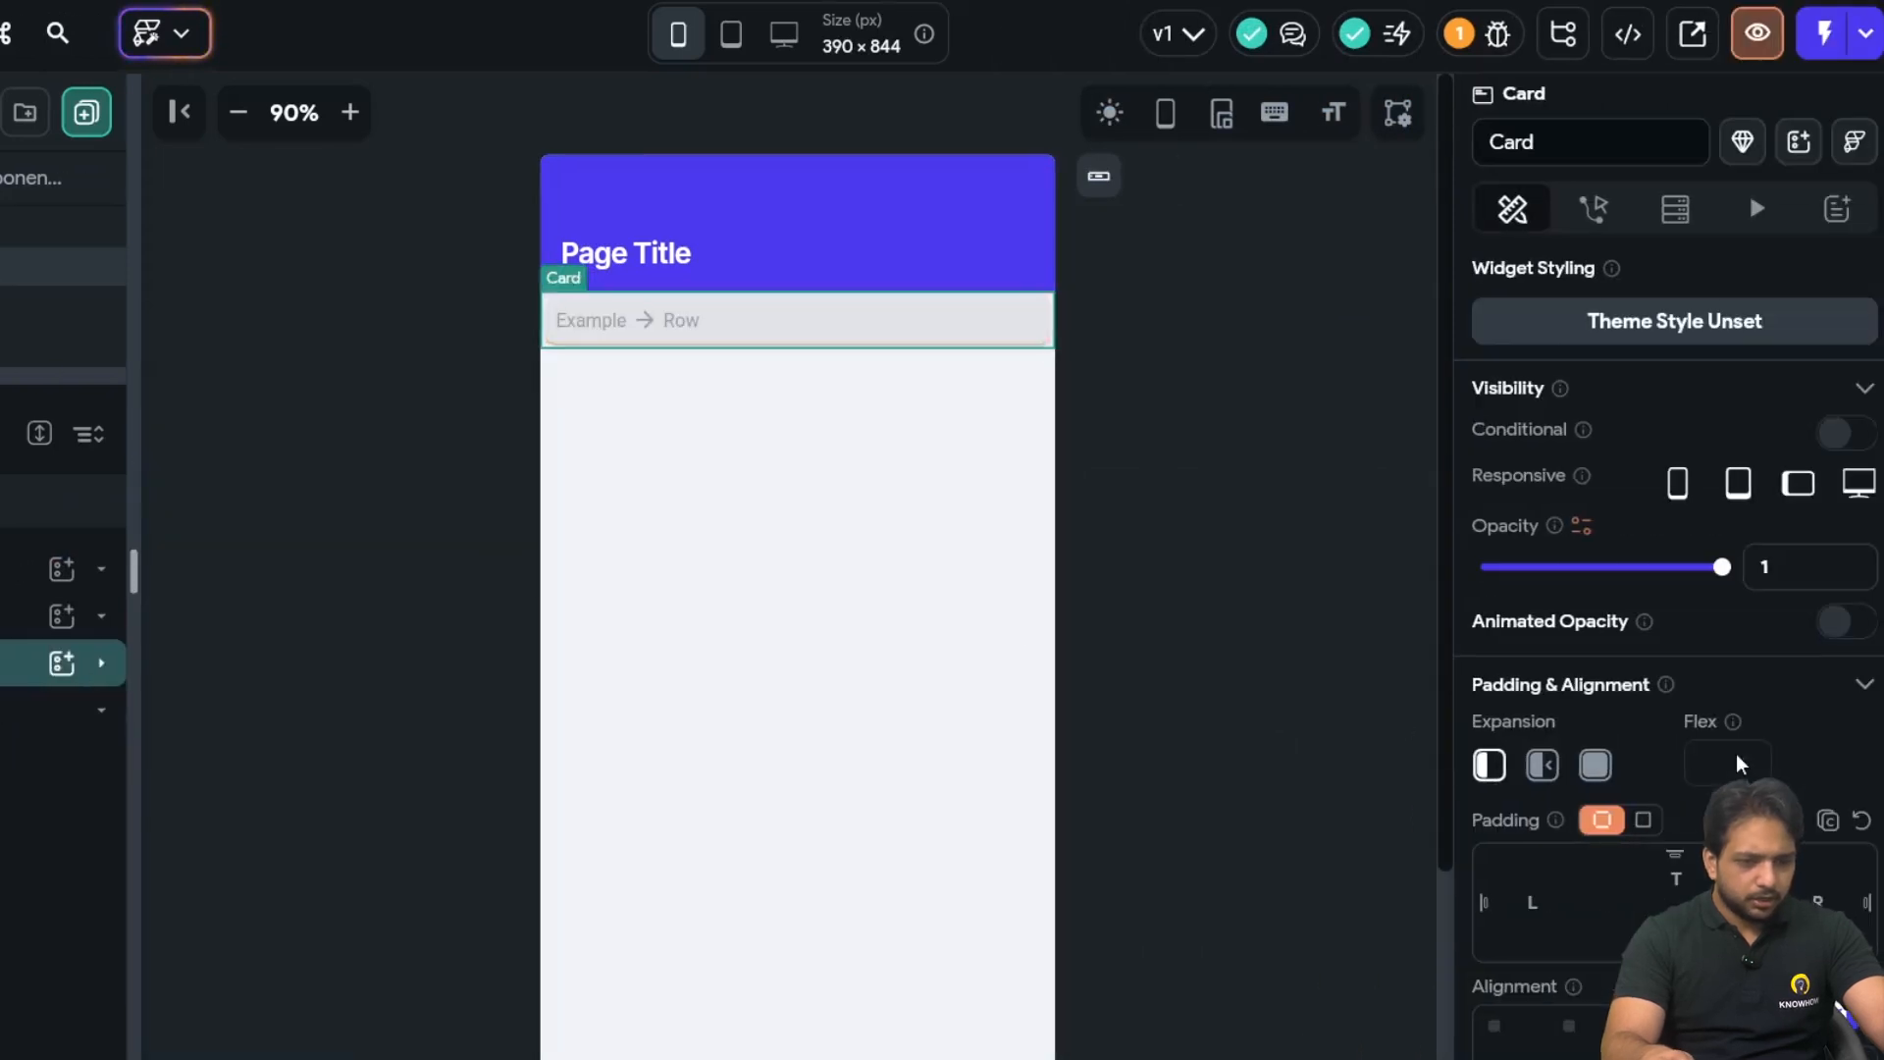
scroll(1812, 785, "down", 2)
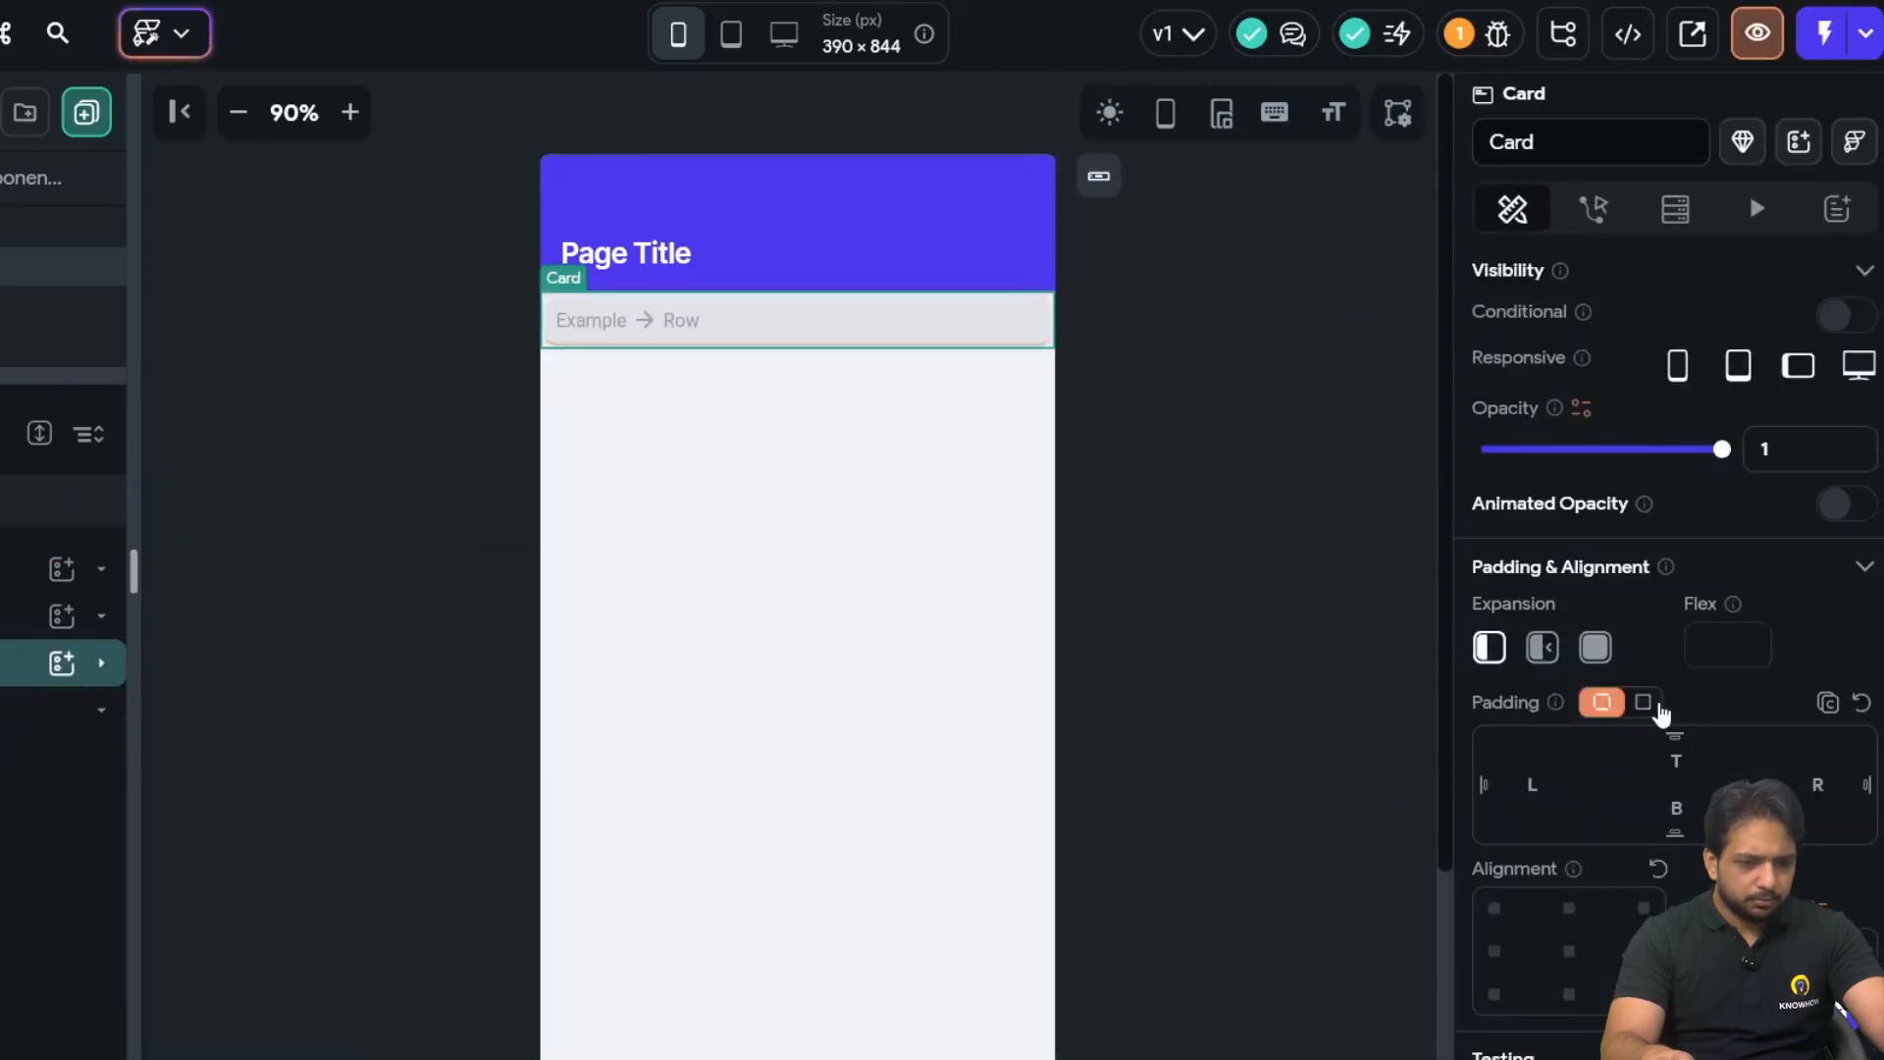
left_click(1748, 770)
type("10")
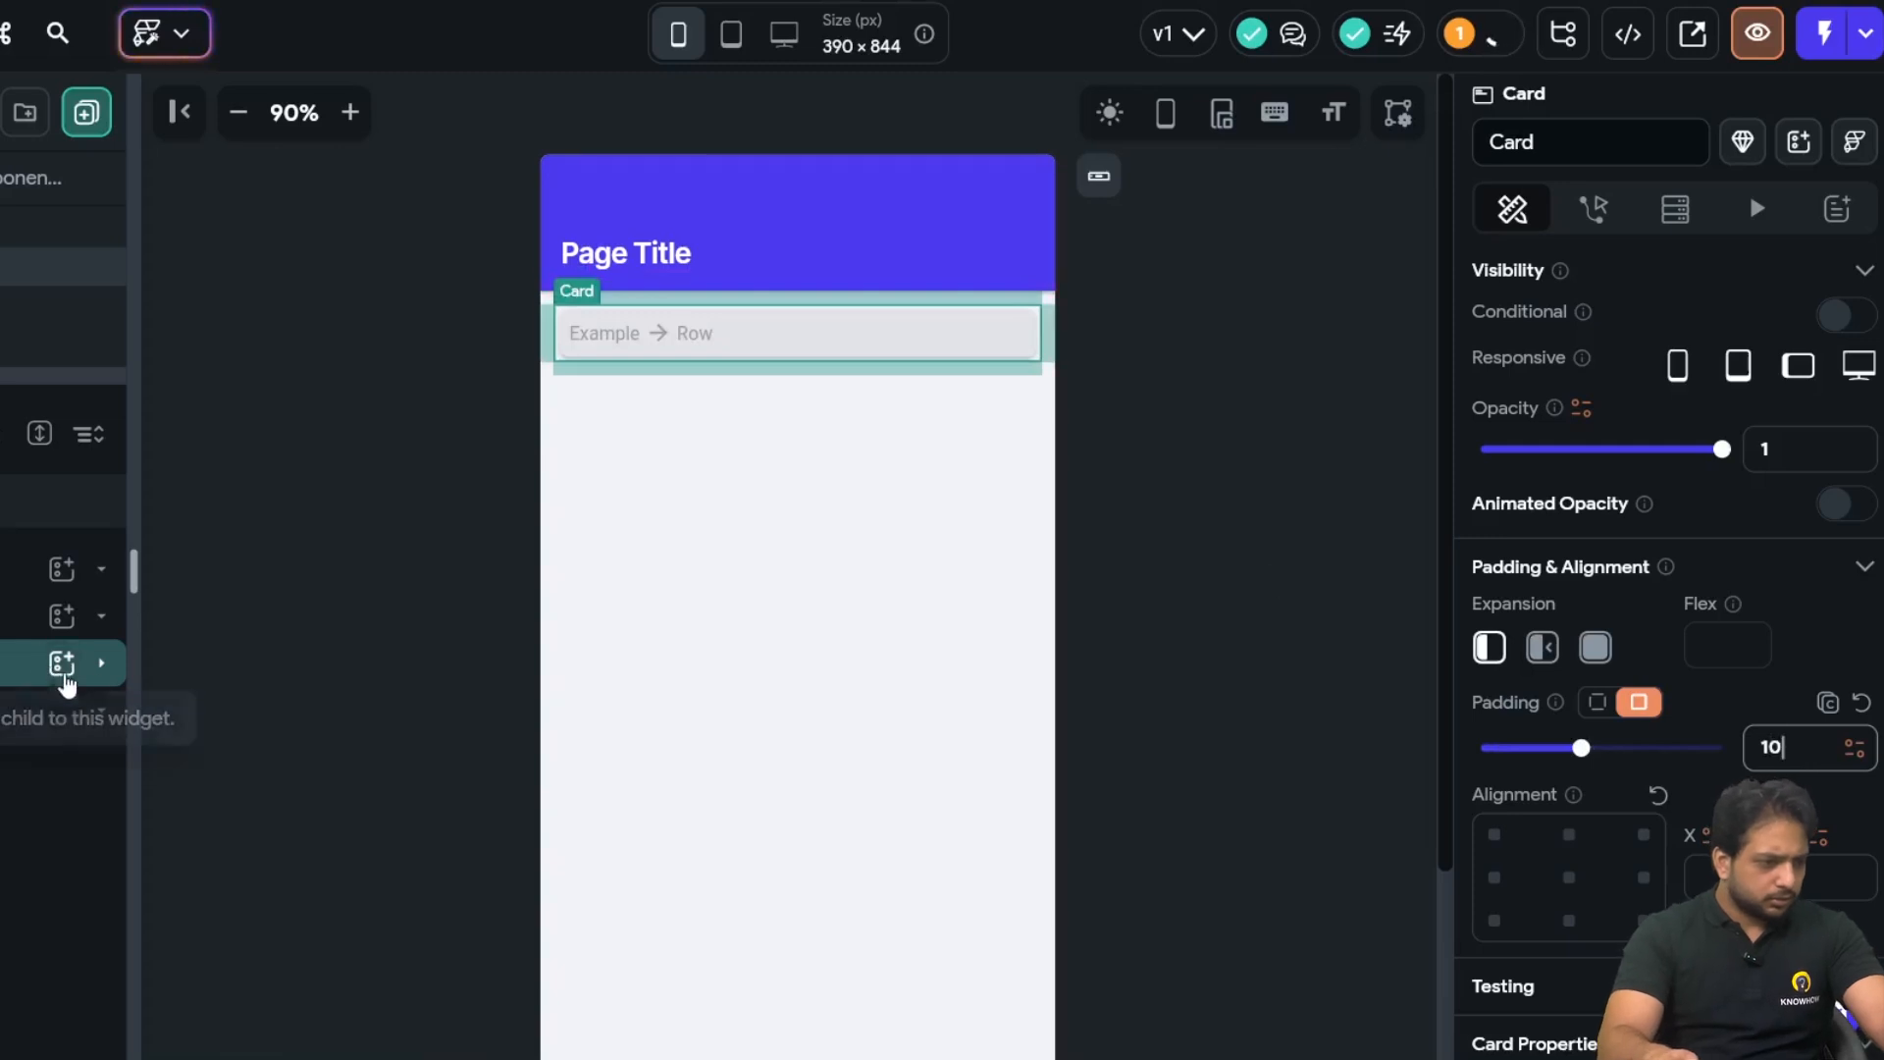
- Set a uniform padding of 10 on the Row inside the Card
left_click(101, 667)
left_click(68, 711)
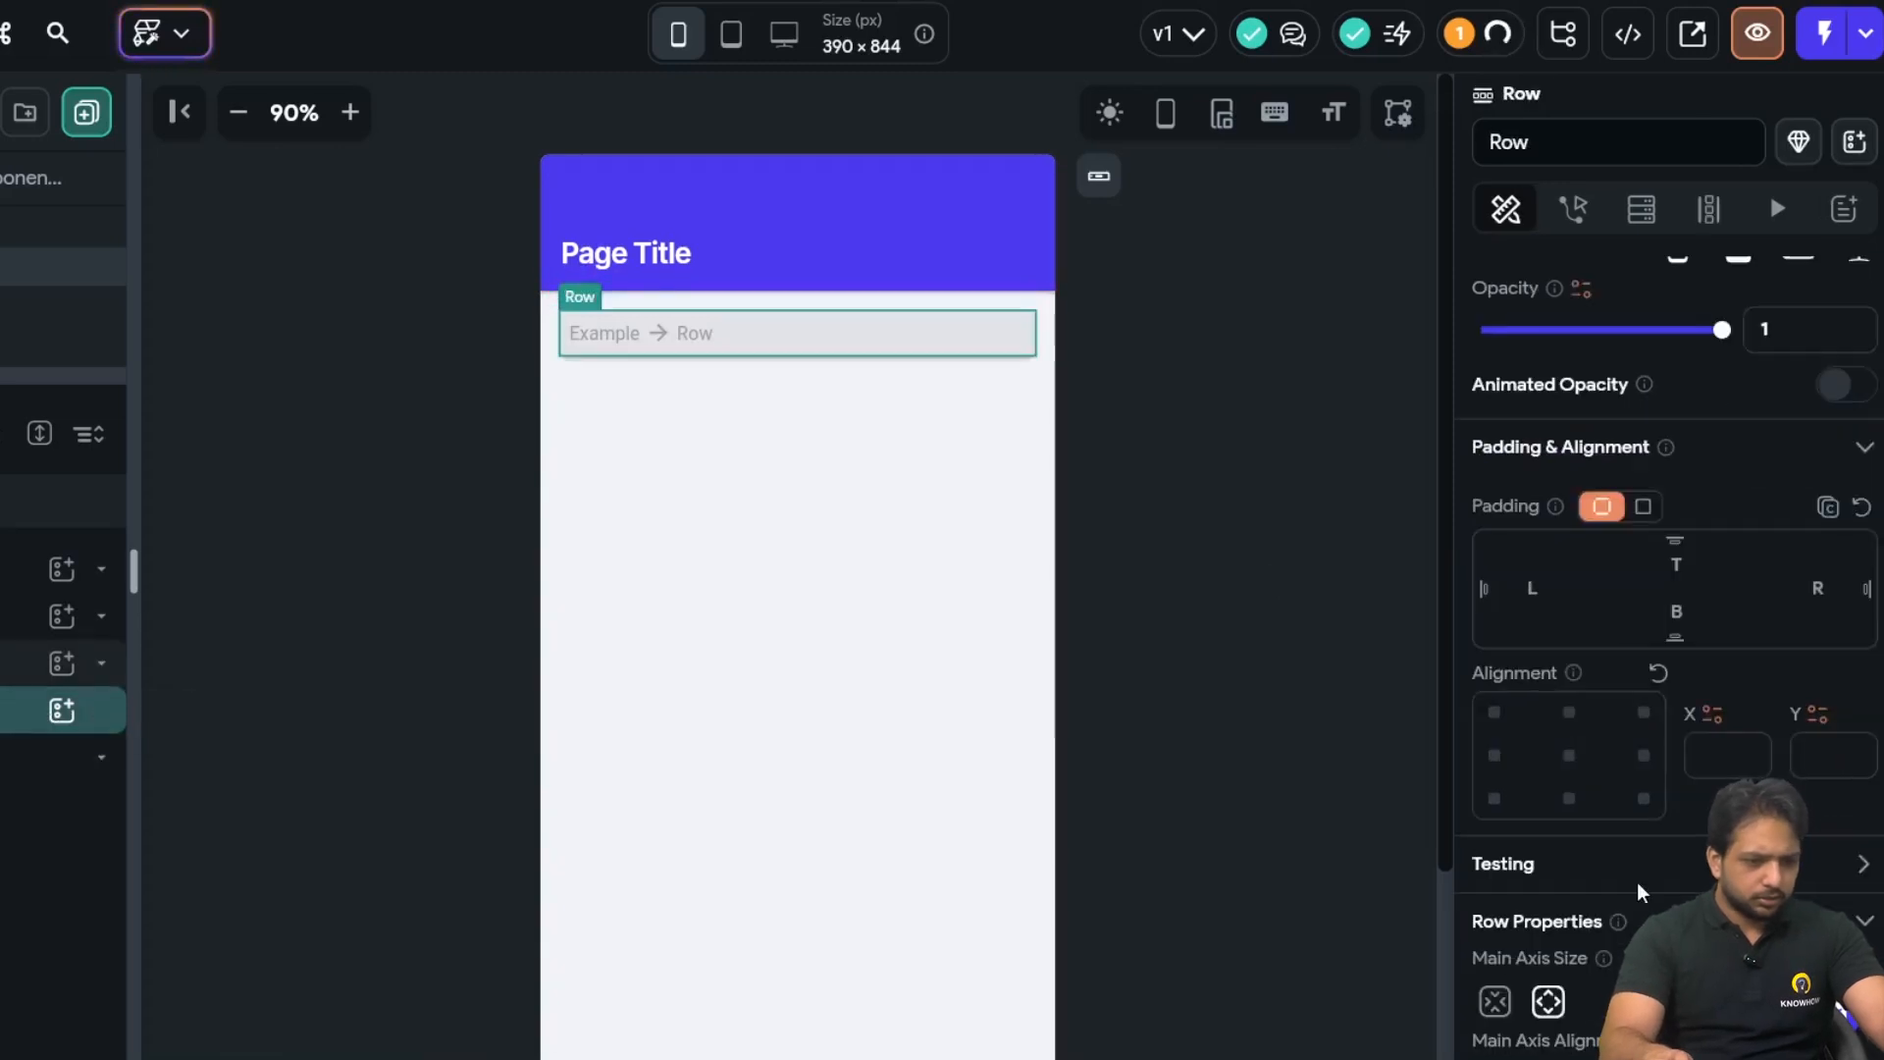
scroll(1661, 421, "up", 3)
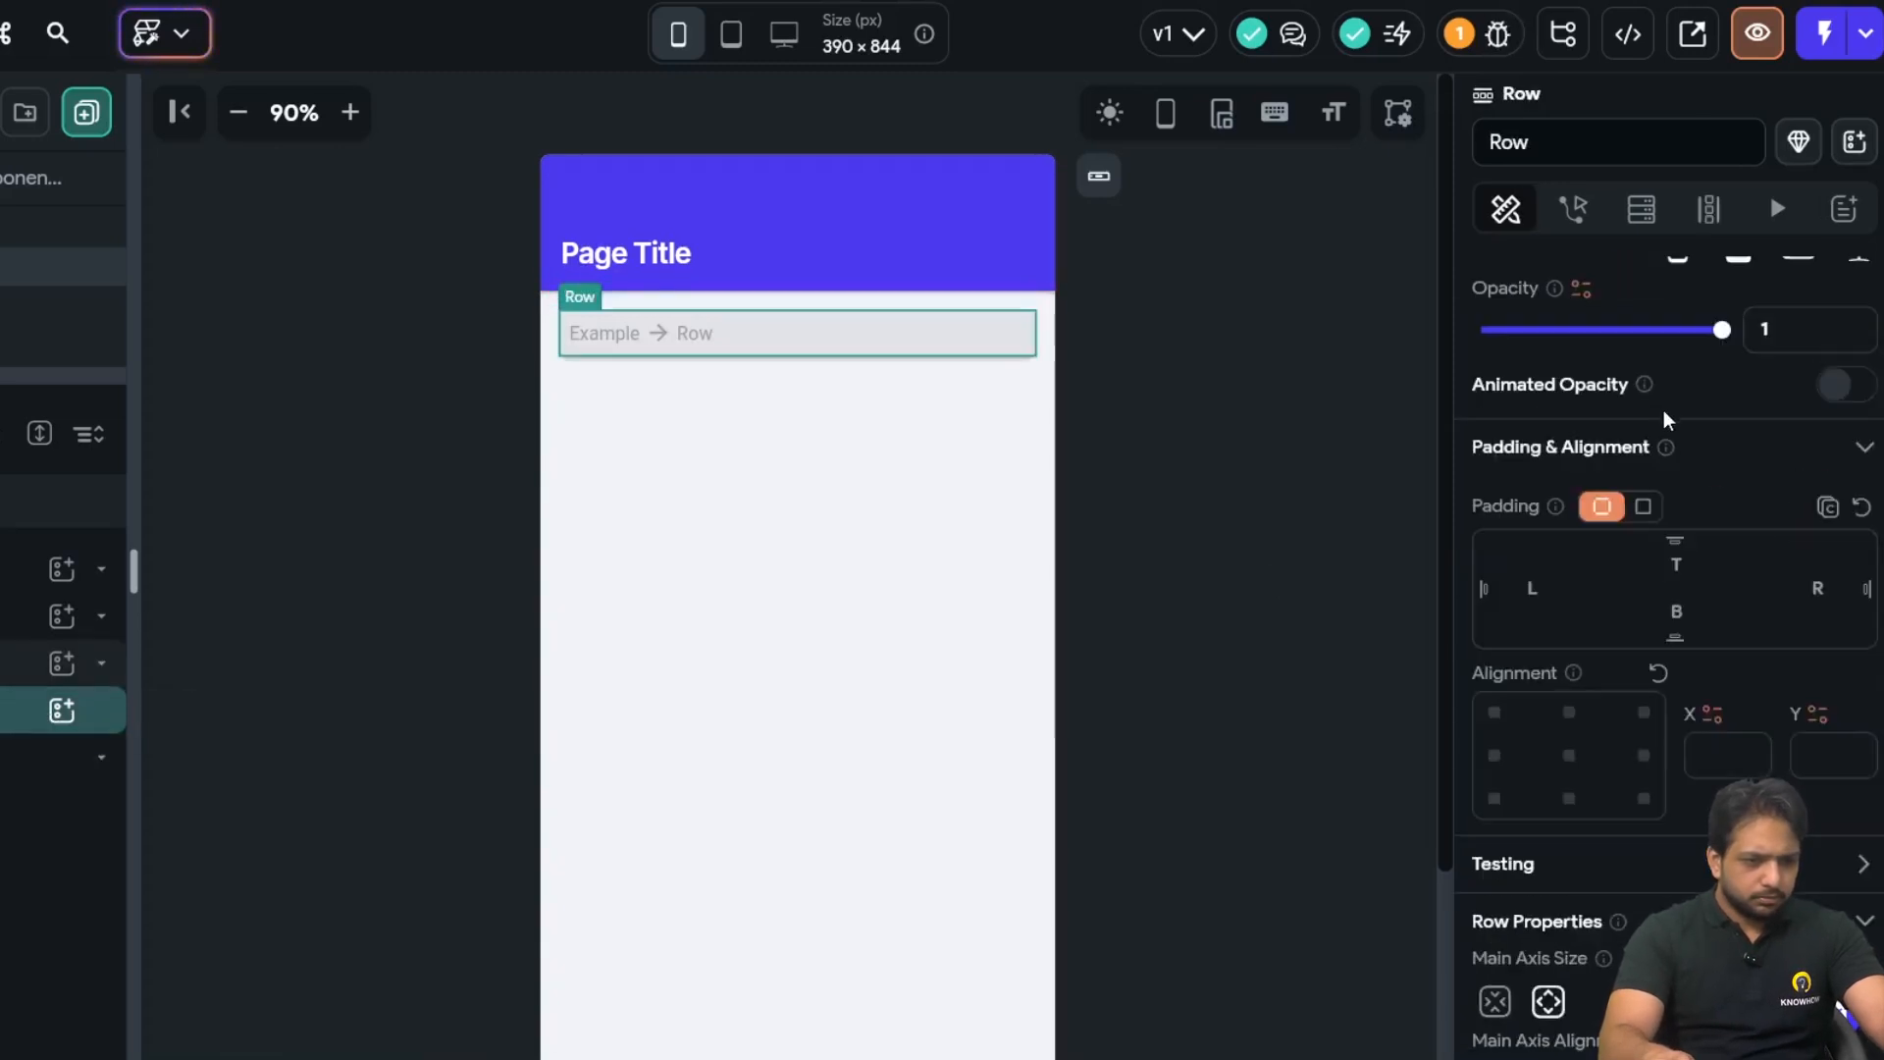
left_click(1644, 507)
left_click(1796, 551)
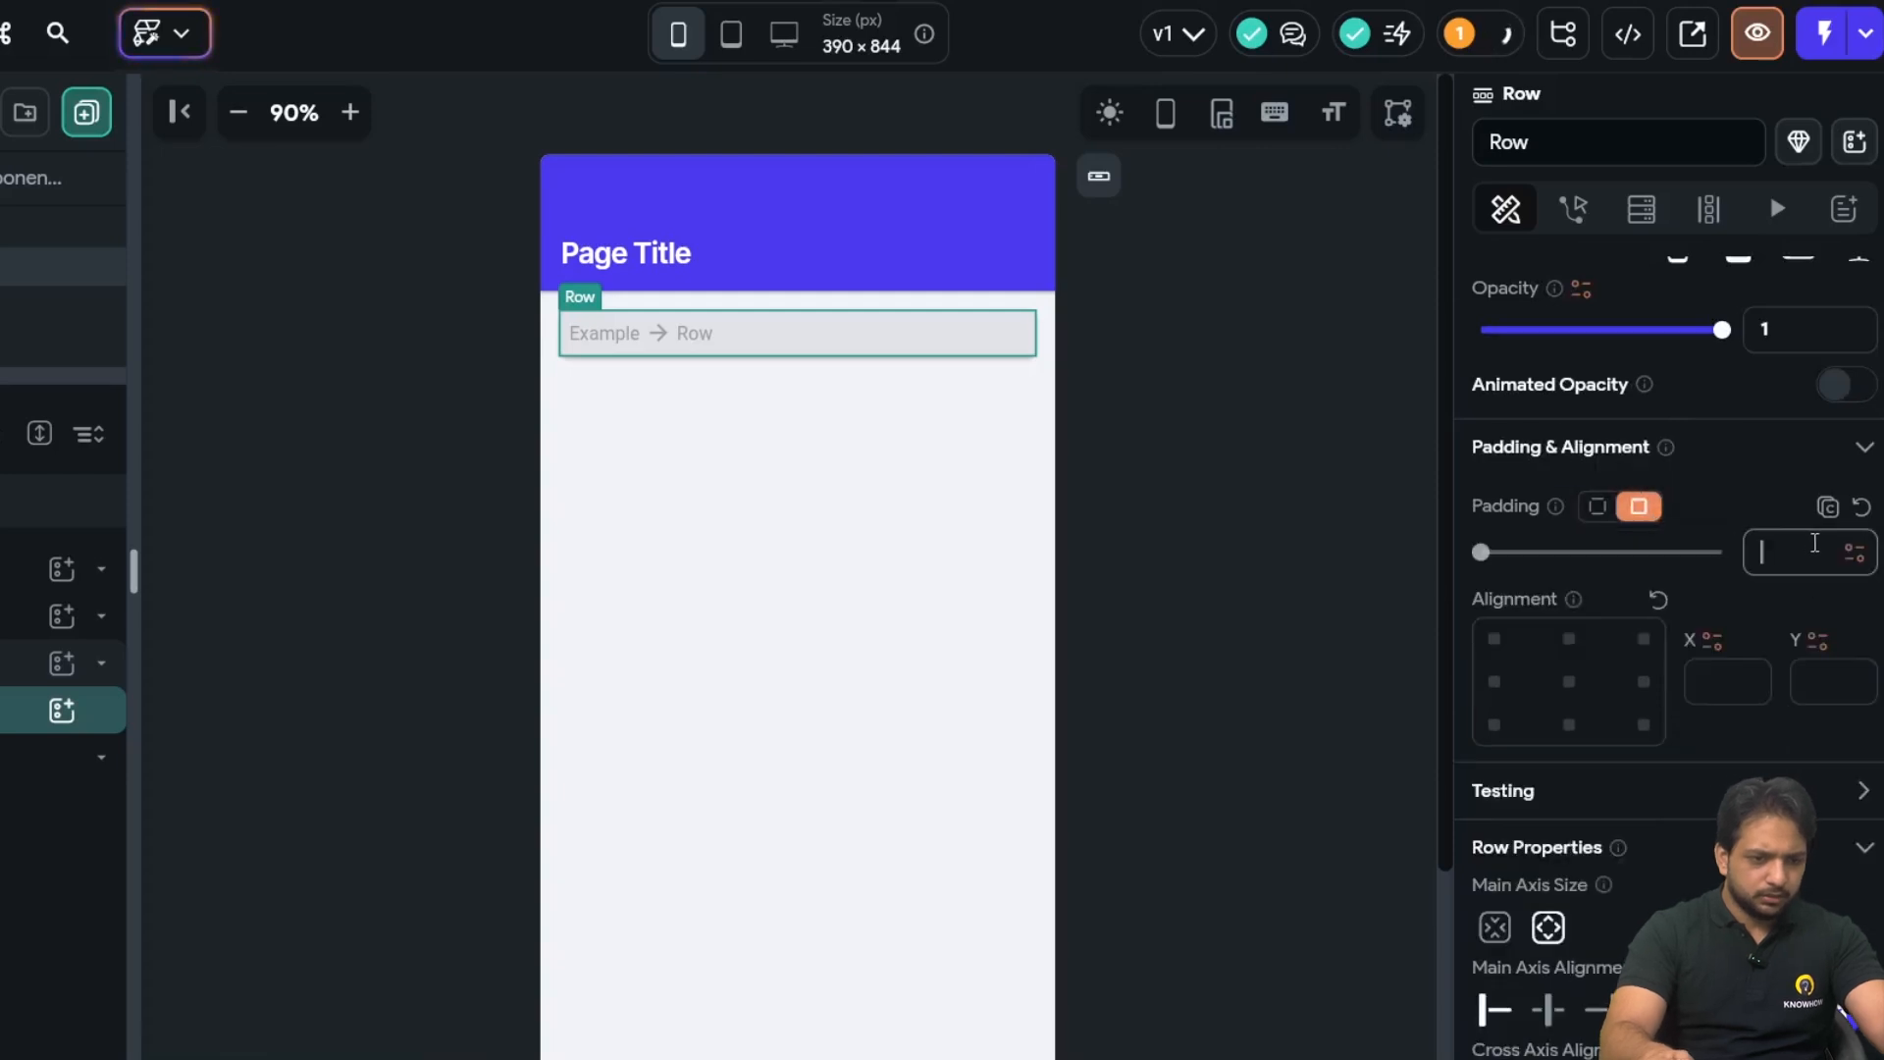
type("10")
- Add an Image widget and a Text widget to the Card's Row
left_click(62, 711)
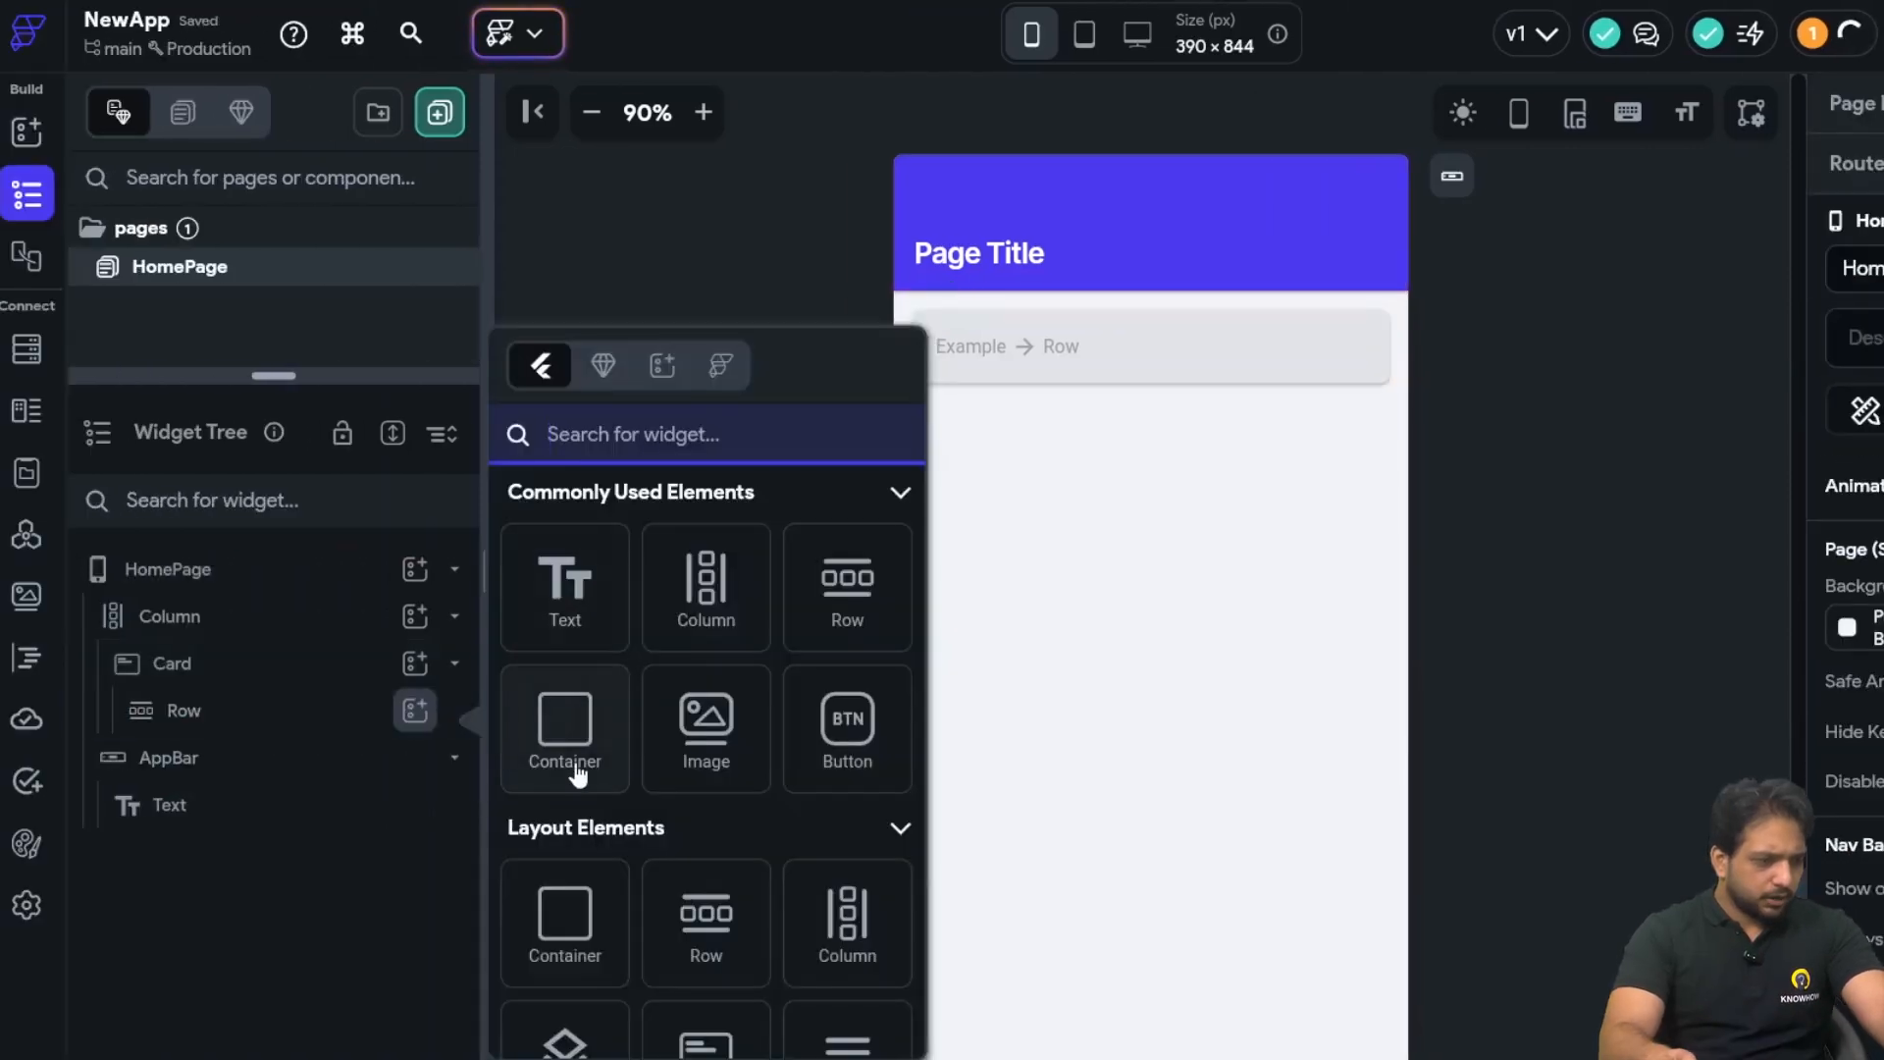
type("image")
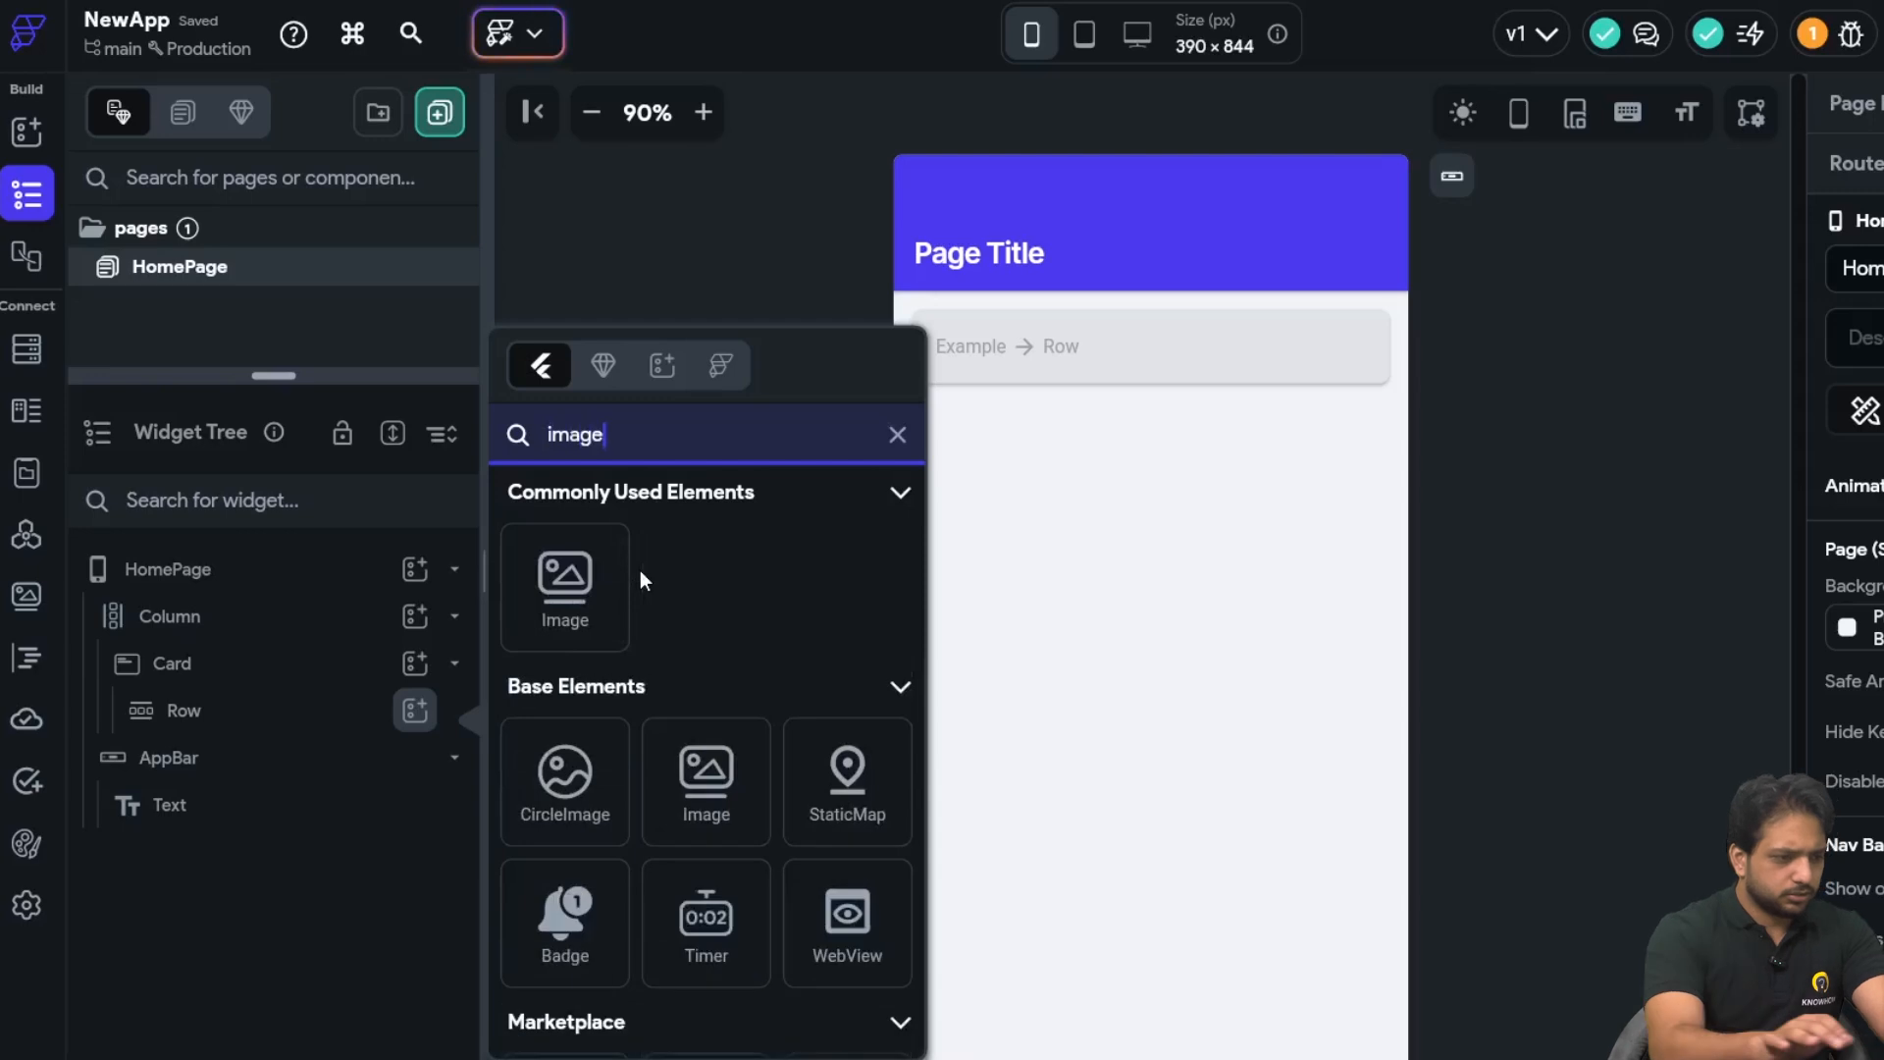
left_click(564, 614)
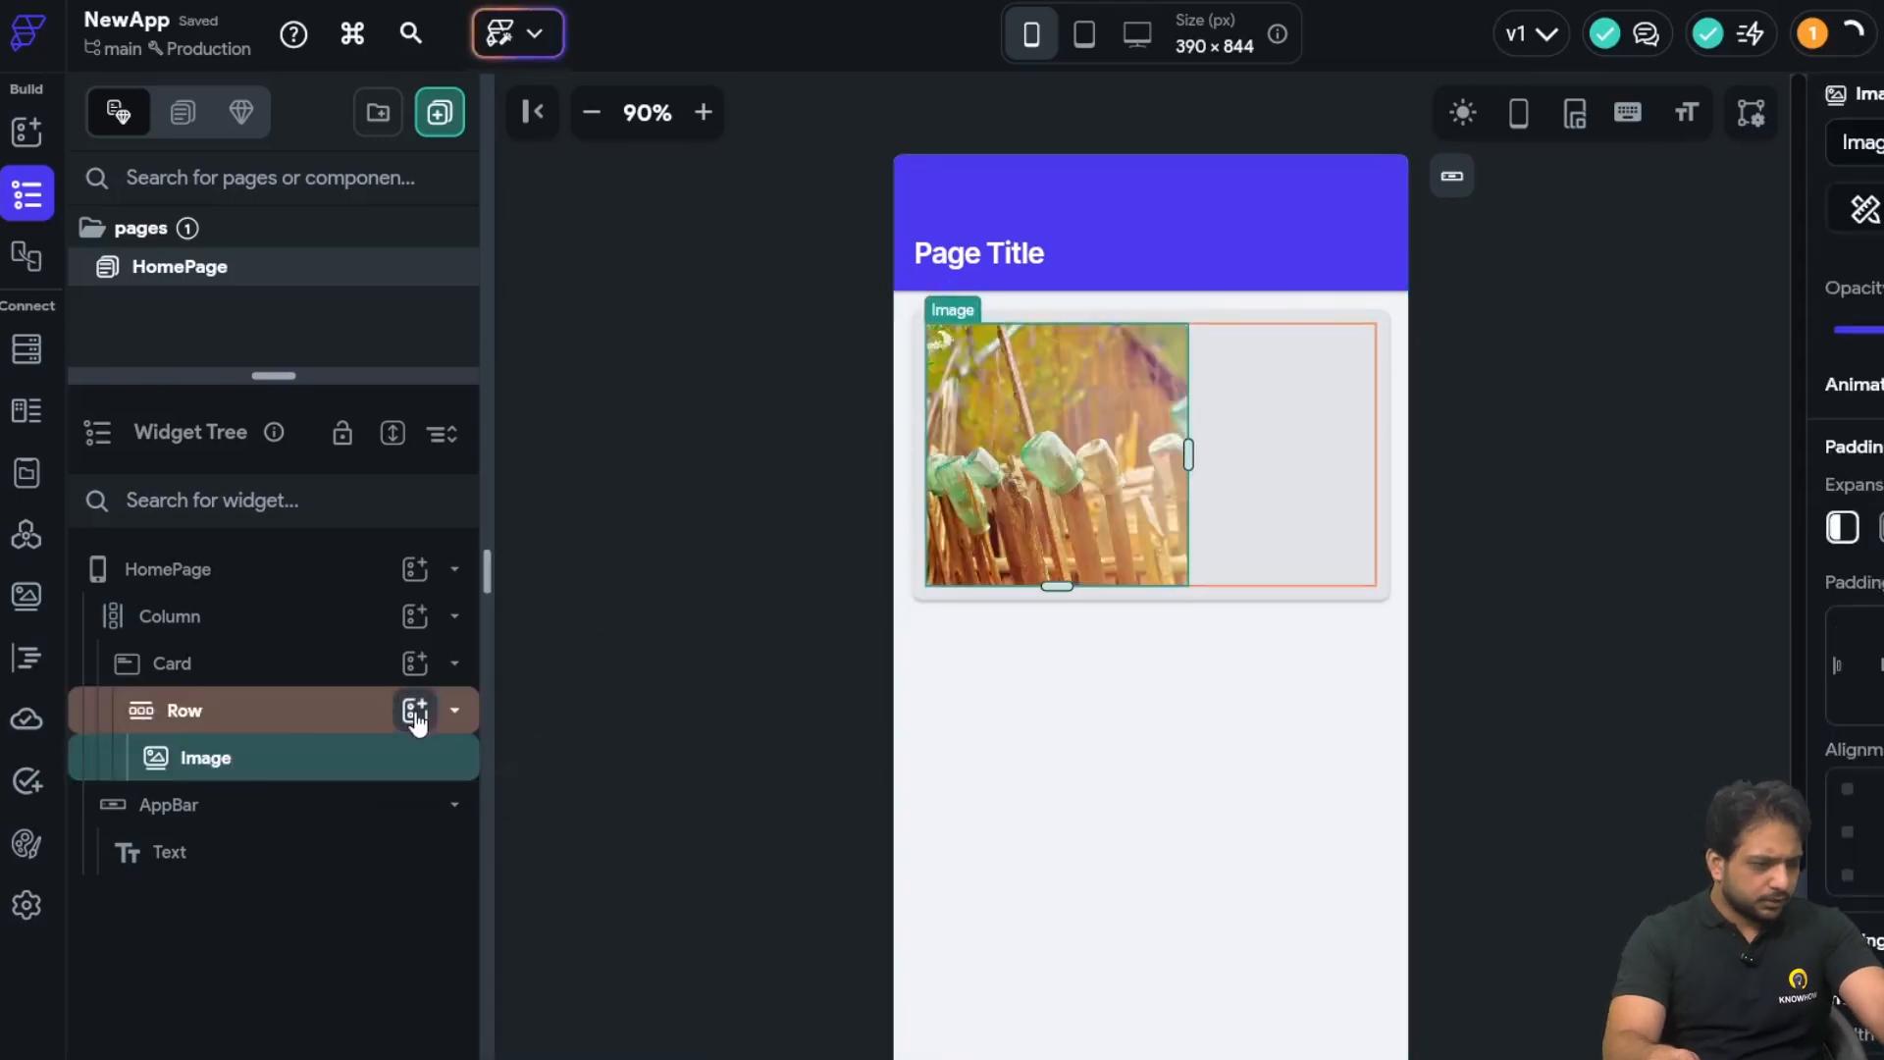
left_click(415, 708)
left_click(589, 571)
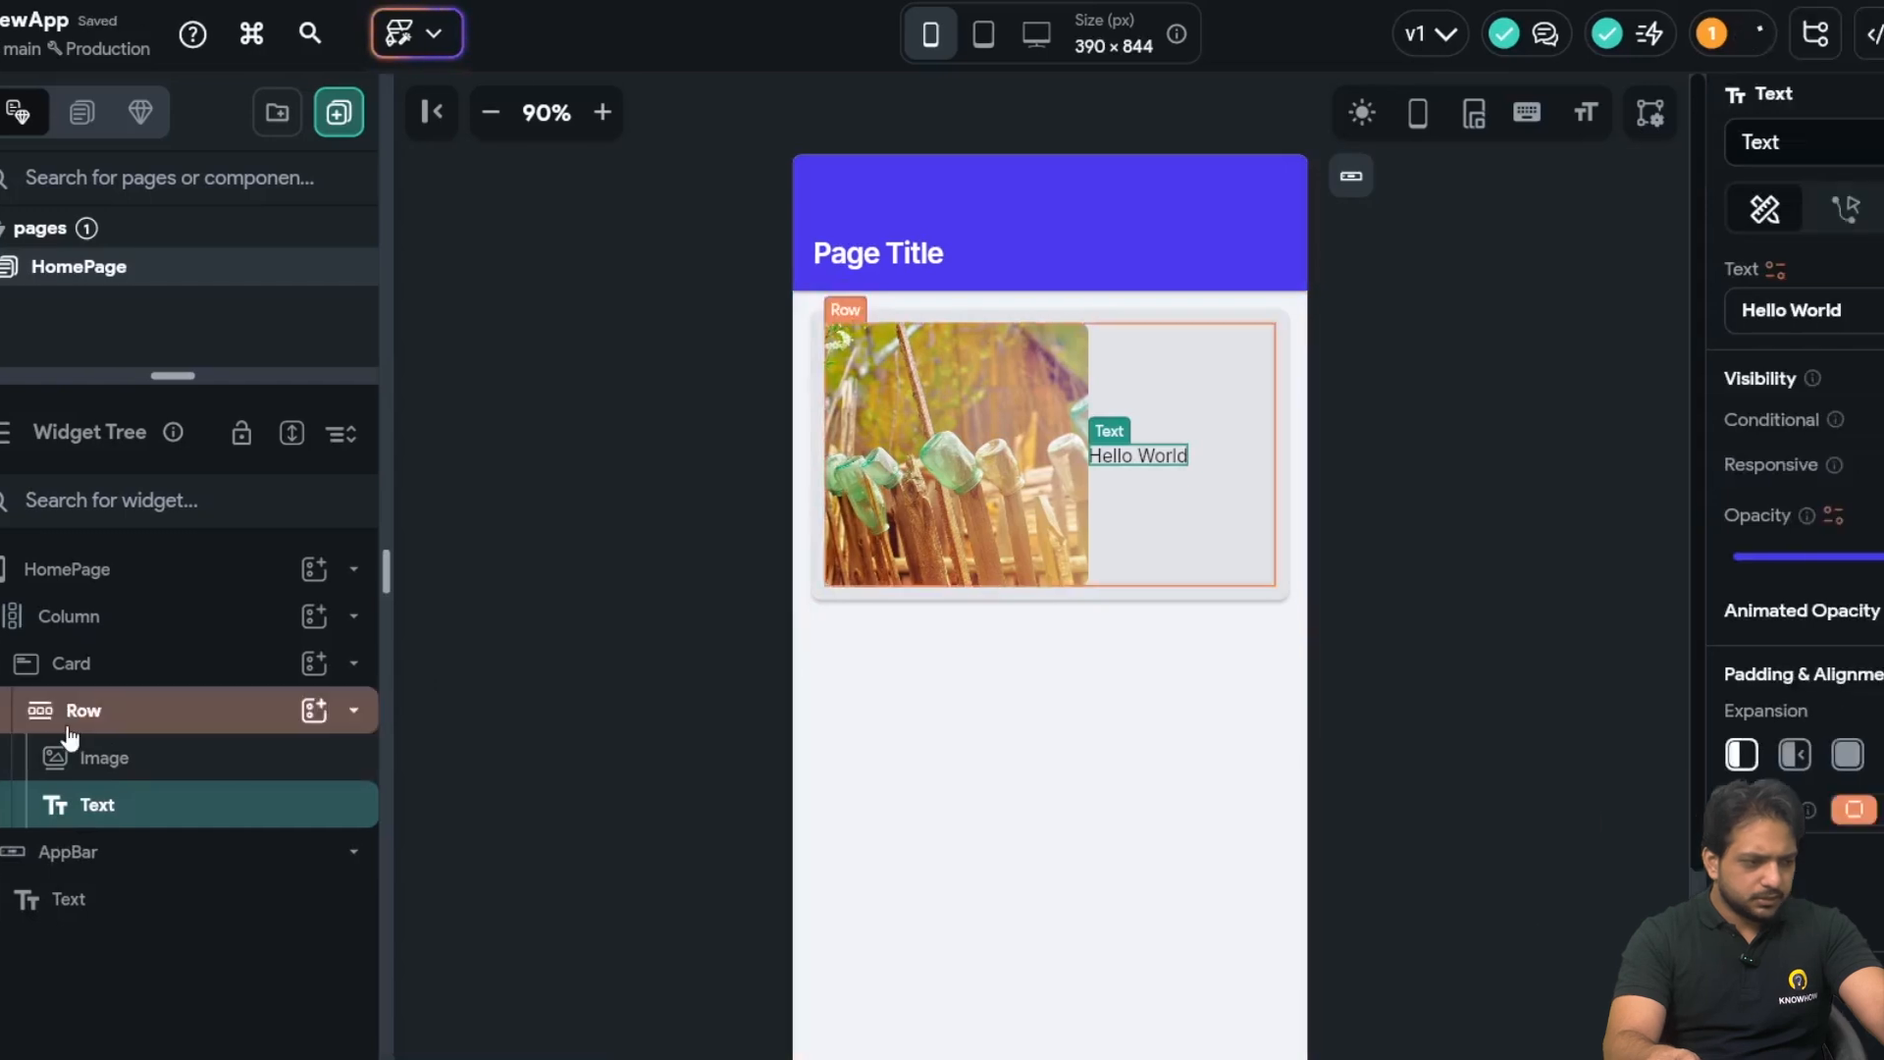
- Set the Row's items spacing to 20
left_click(183, 710)
left_click(1501, 666)
type("20")
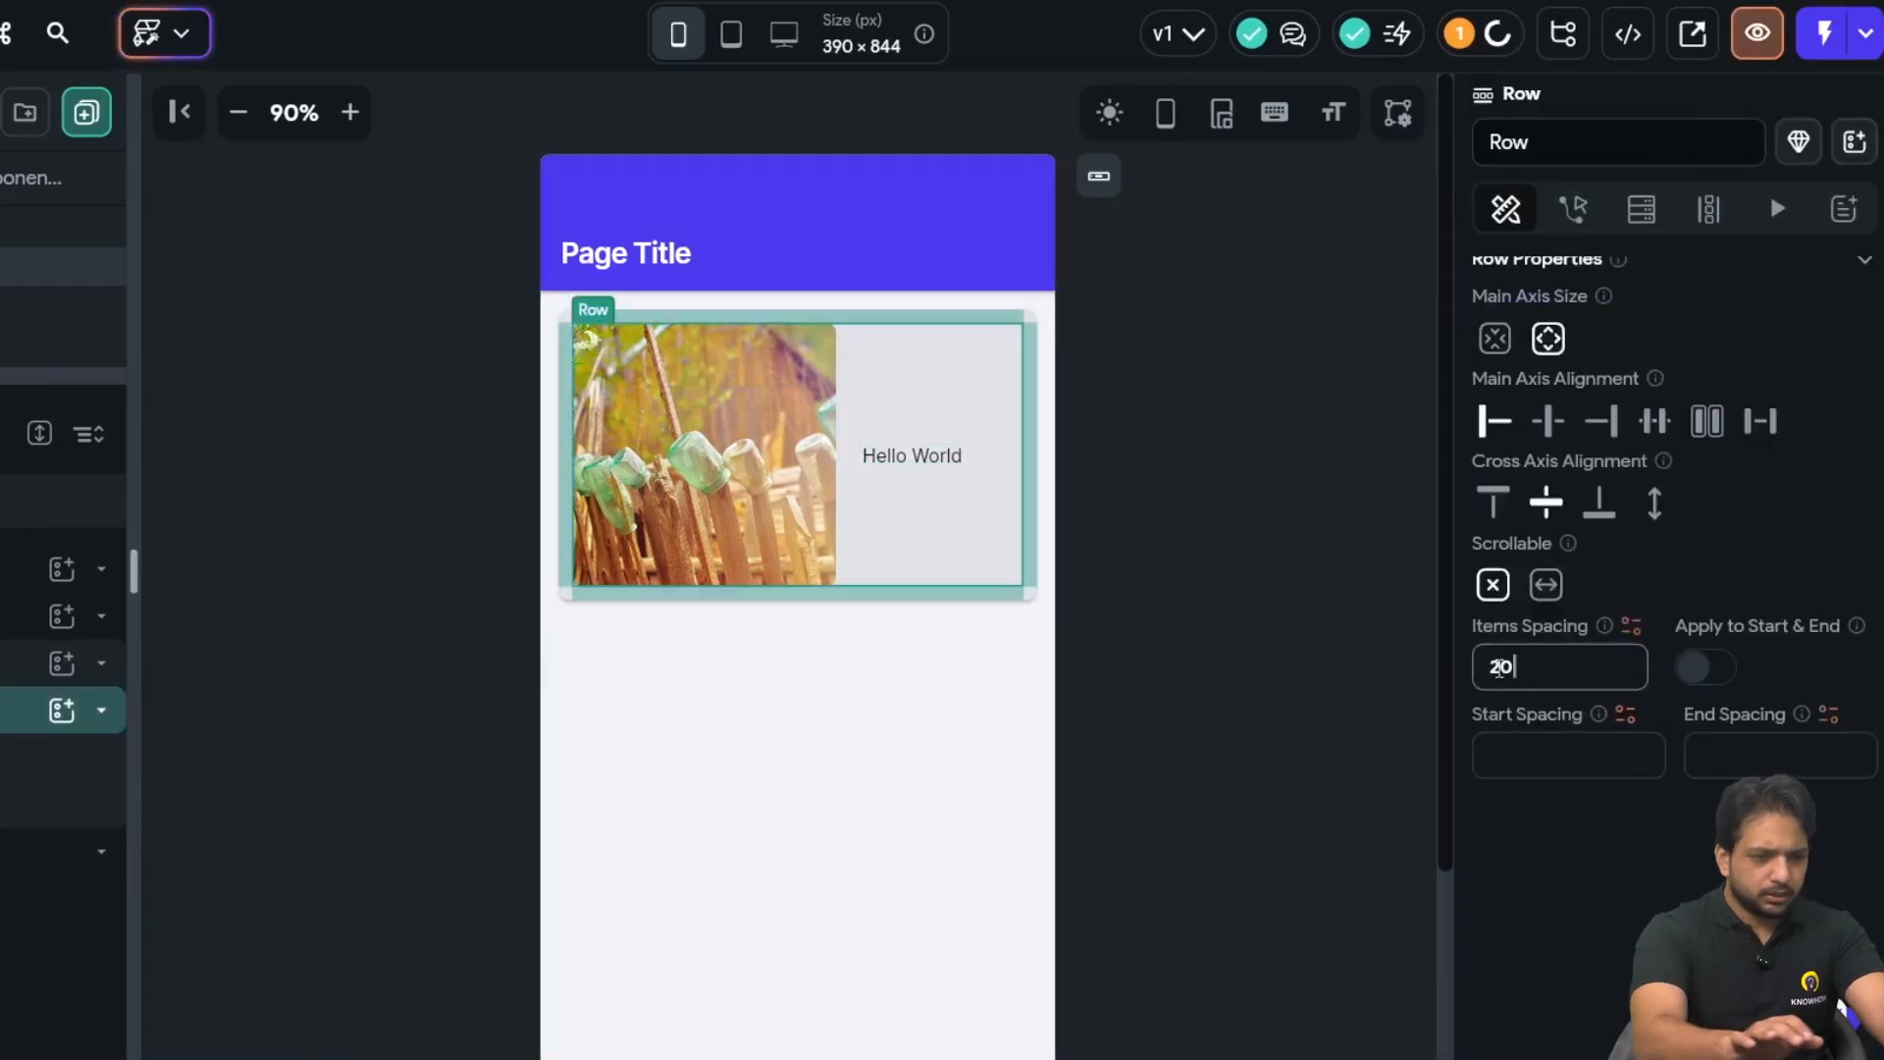
- Set the Image's width and height to 100 px each
left_click(714, 542)
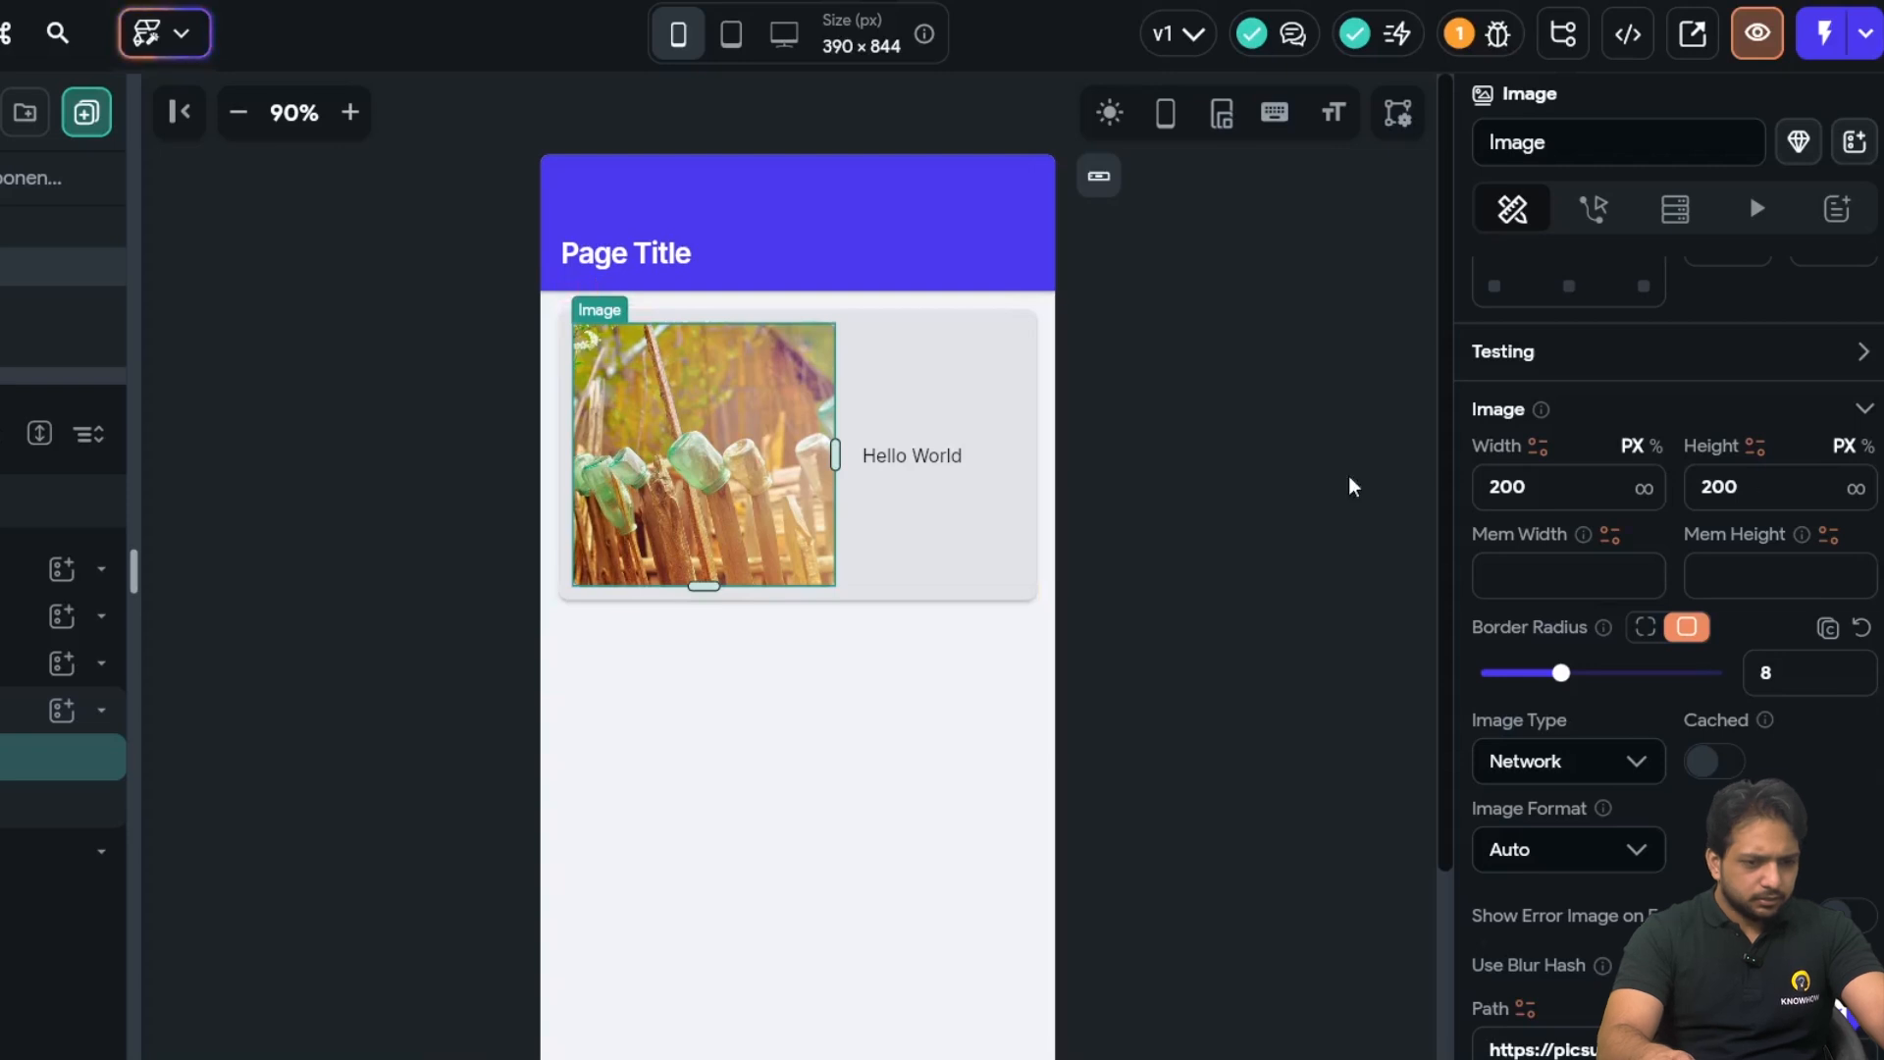
double_click(1534, 486)
type("100")
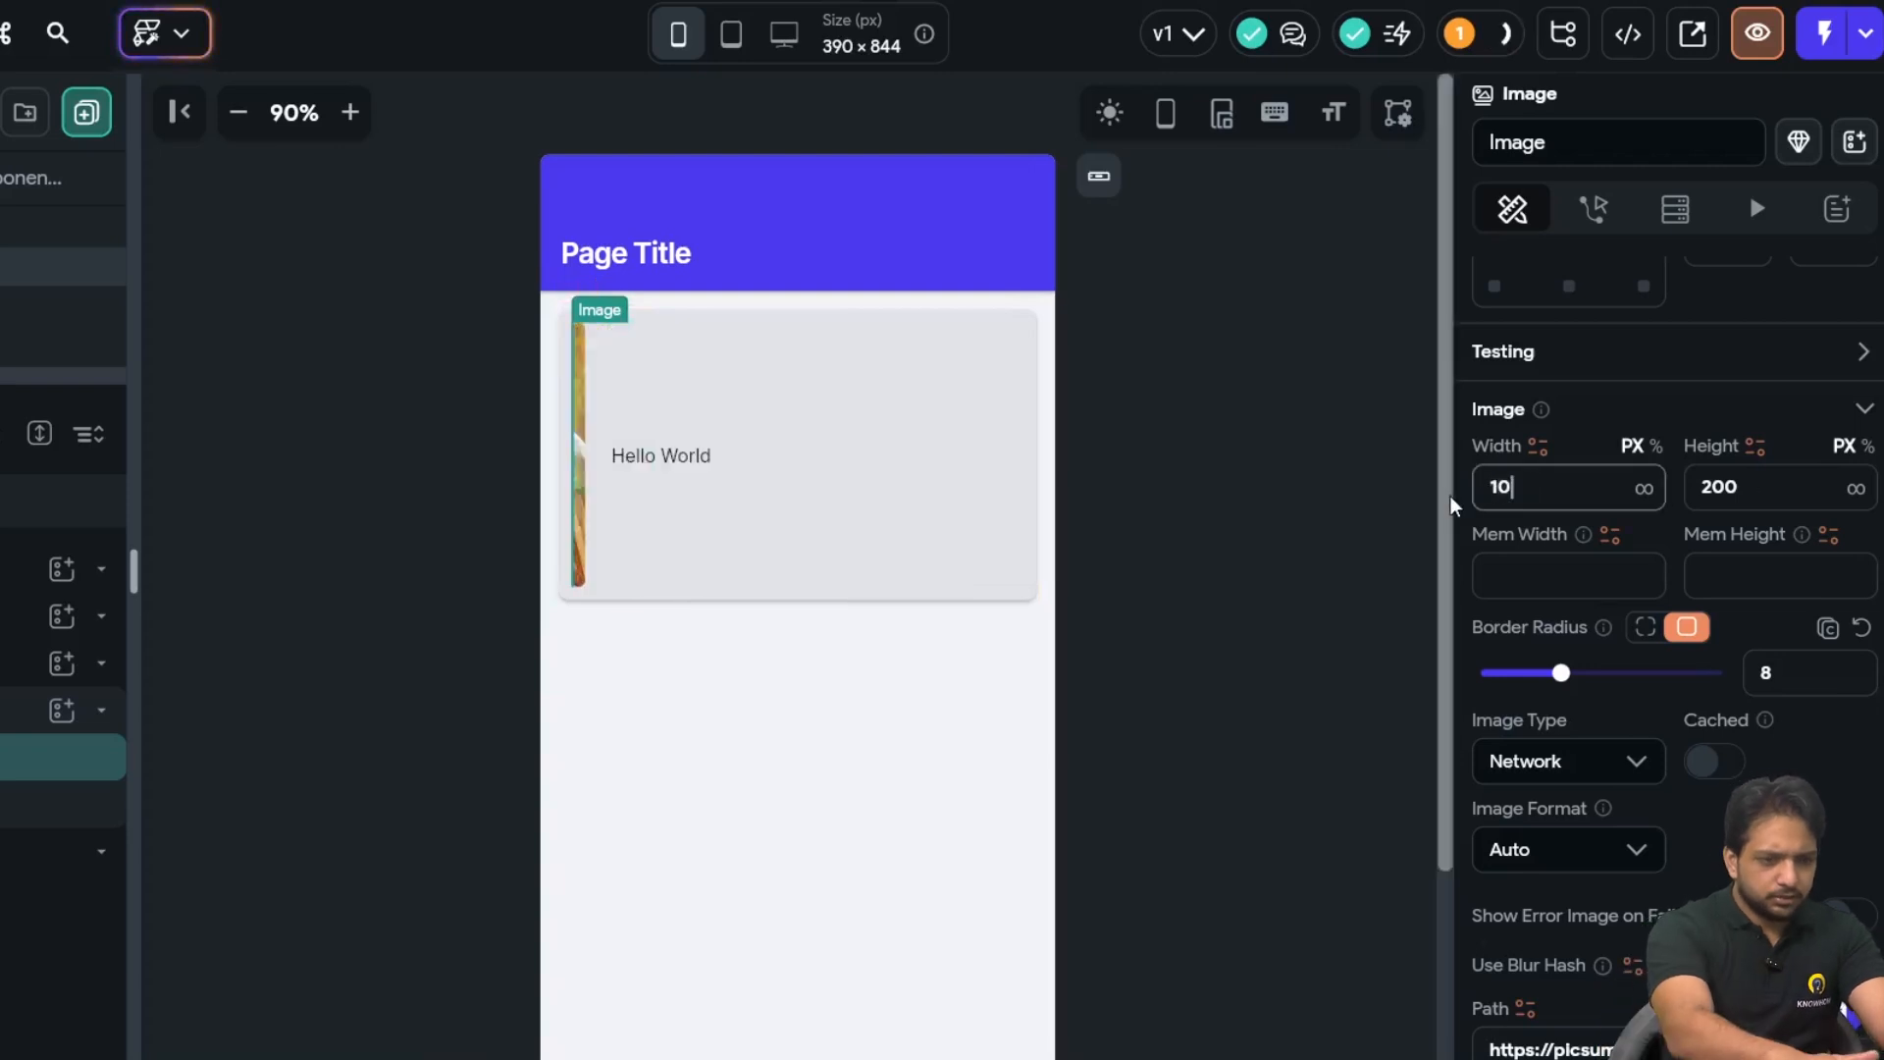
left_click(1758, 465)
left_click(1768, 481)
left_click_drag(1733, 487, 1665, 493)
type("100")
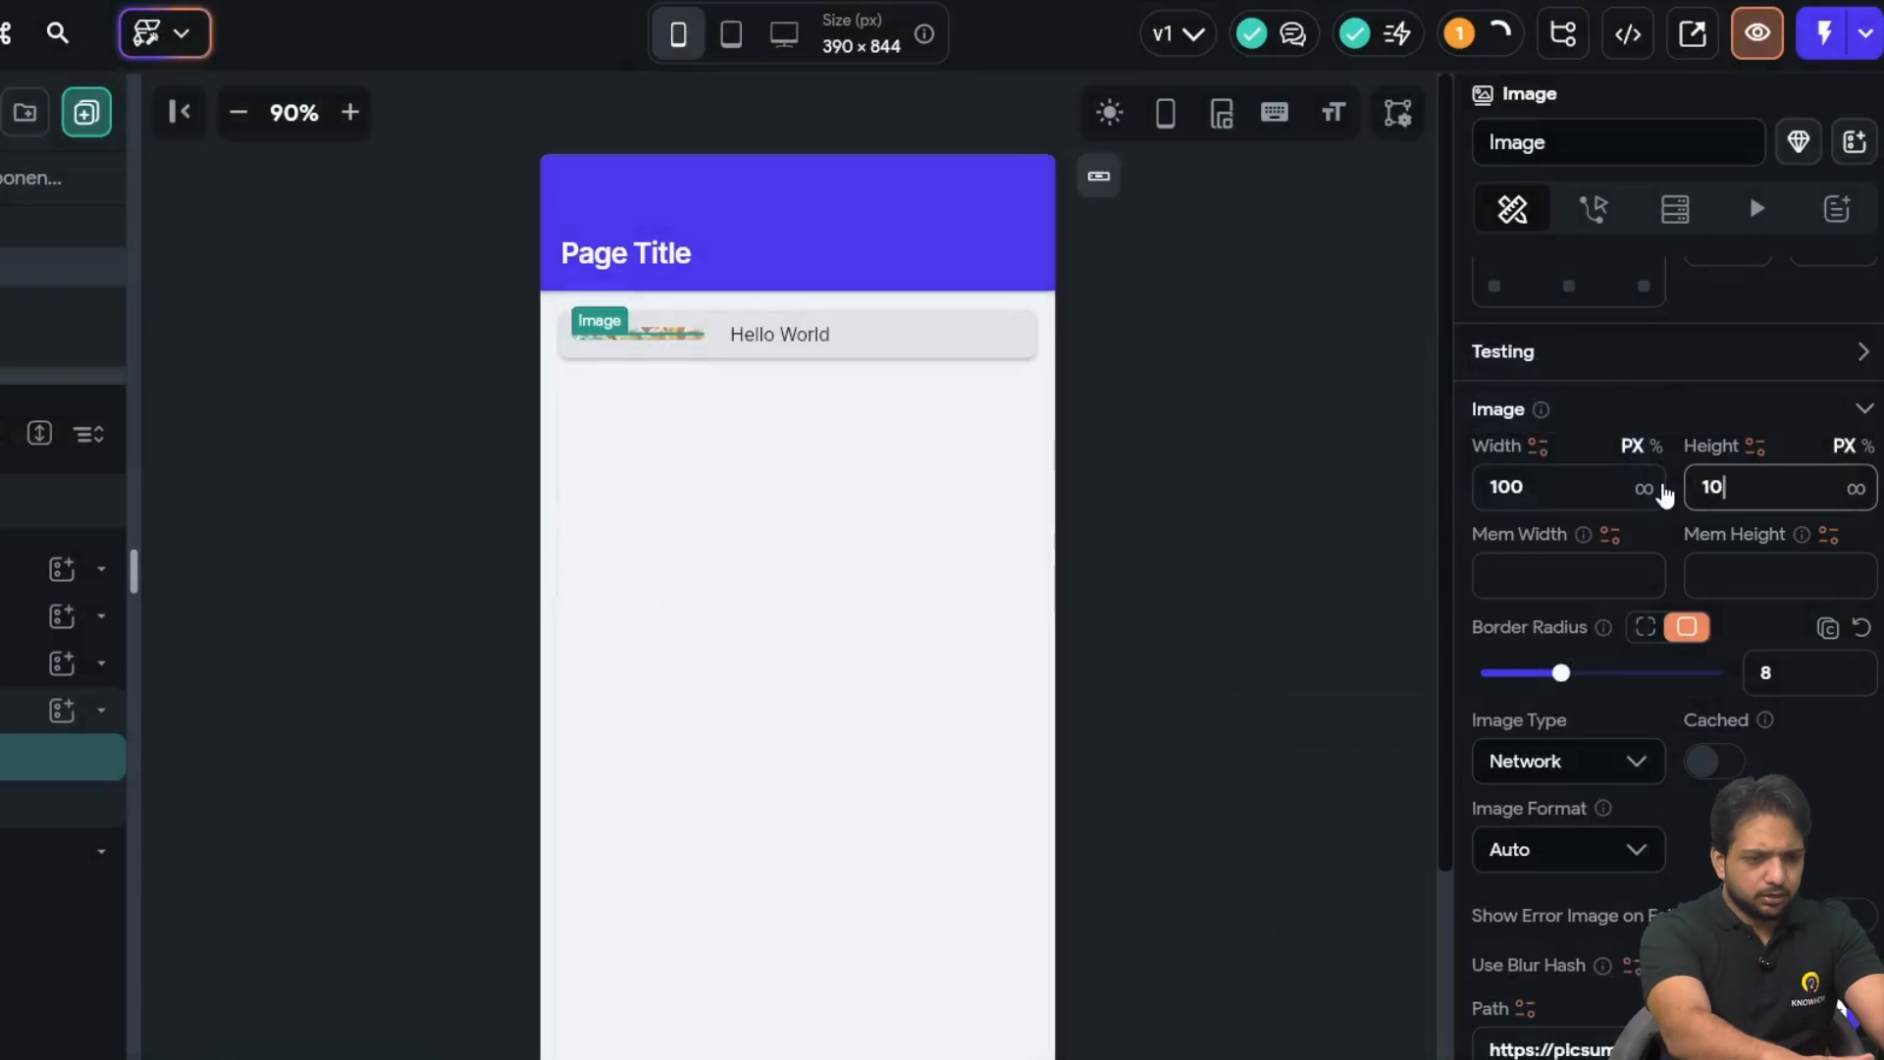
- Add an API Call backend query to the Column that uses the GetAllPlaces call
left_click(713, 550)
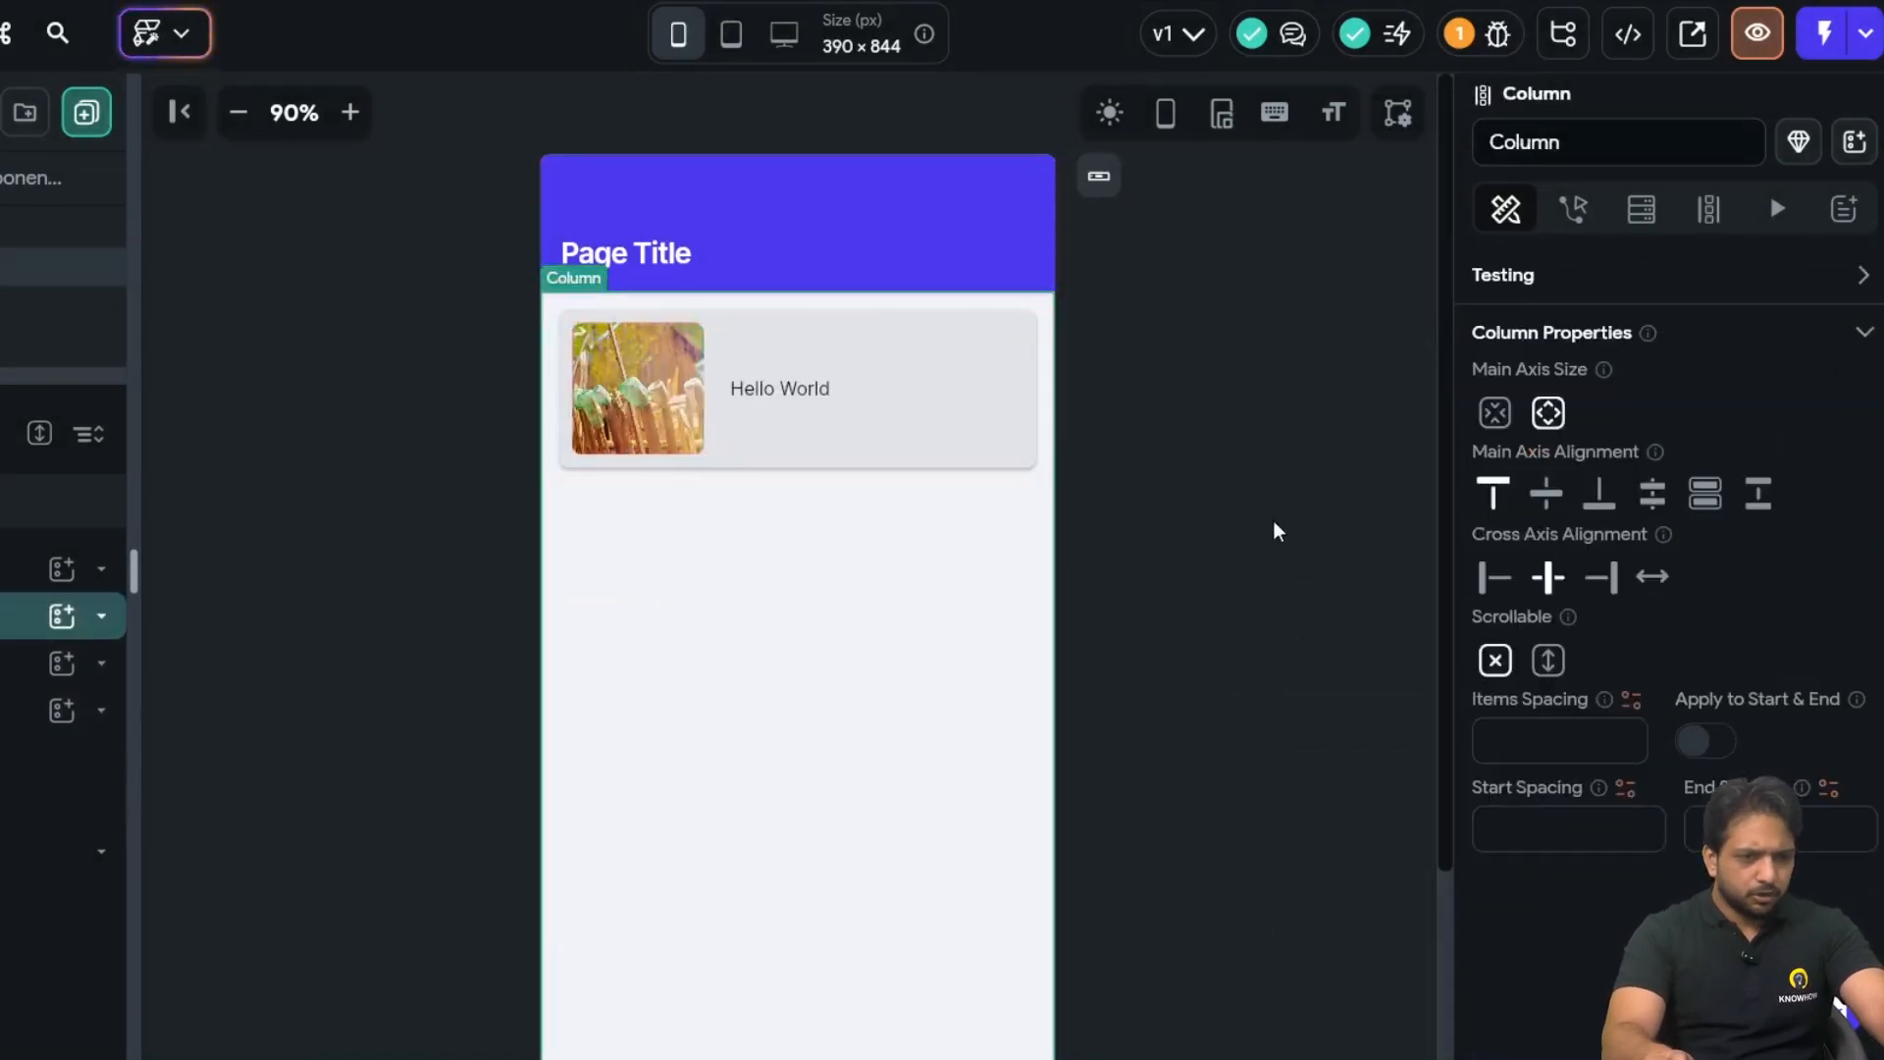
left_click(1645, 207)
left_click(1620, 281)
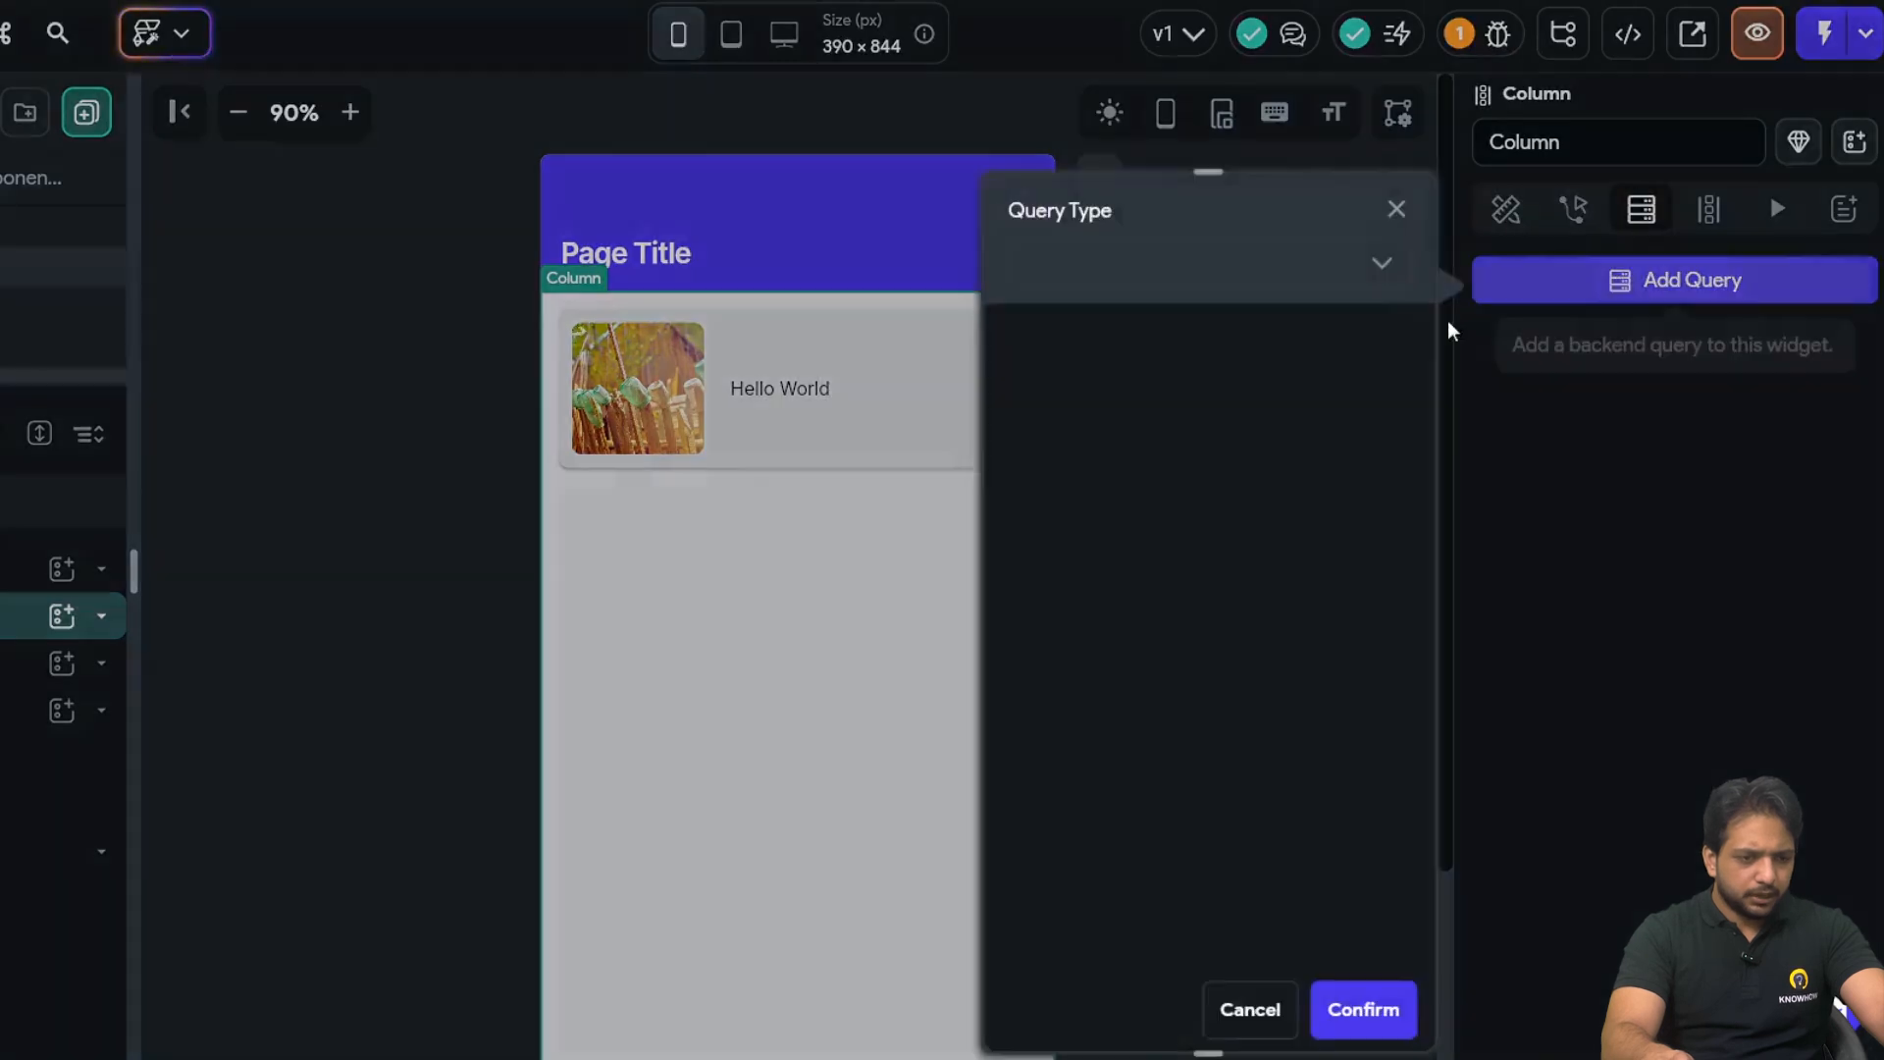
left_click(1149, 247)
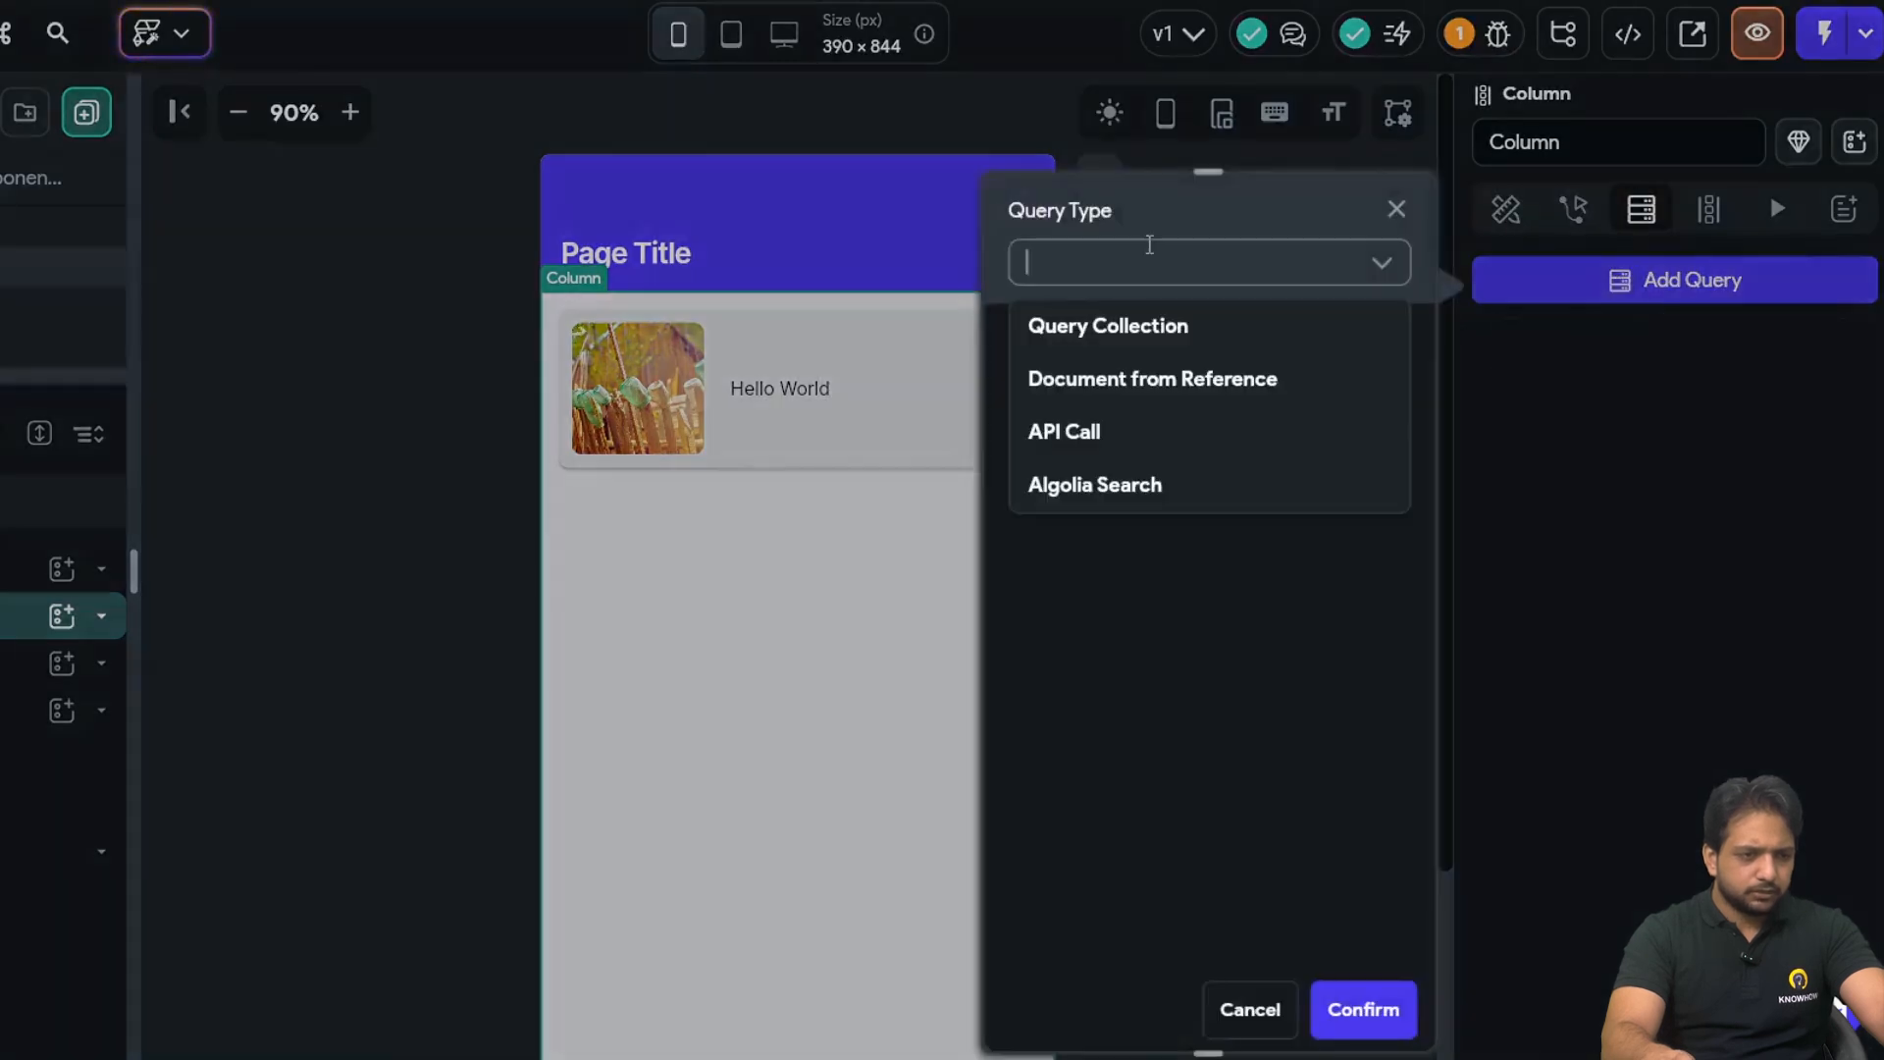
left_click(1136, 434)
left_click(1102, 392)
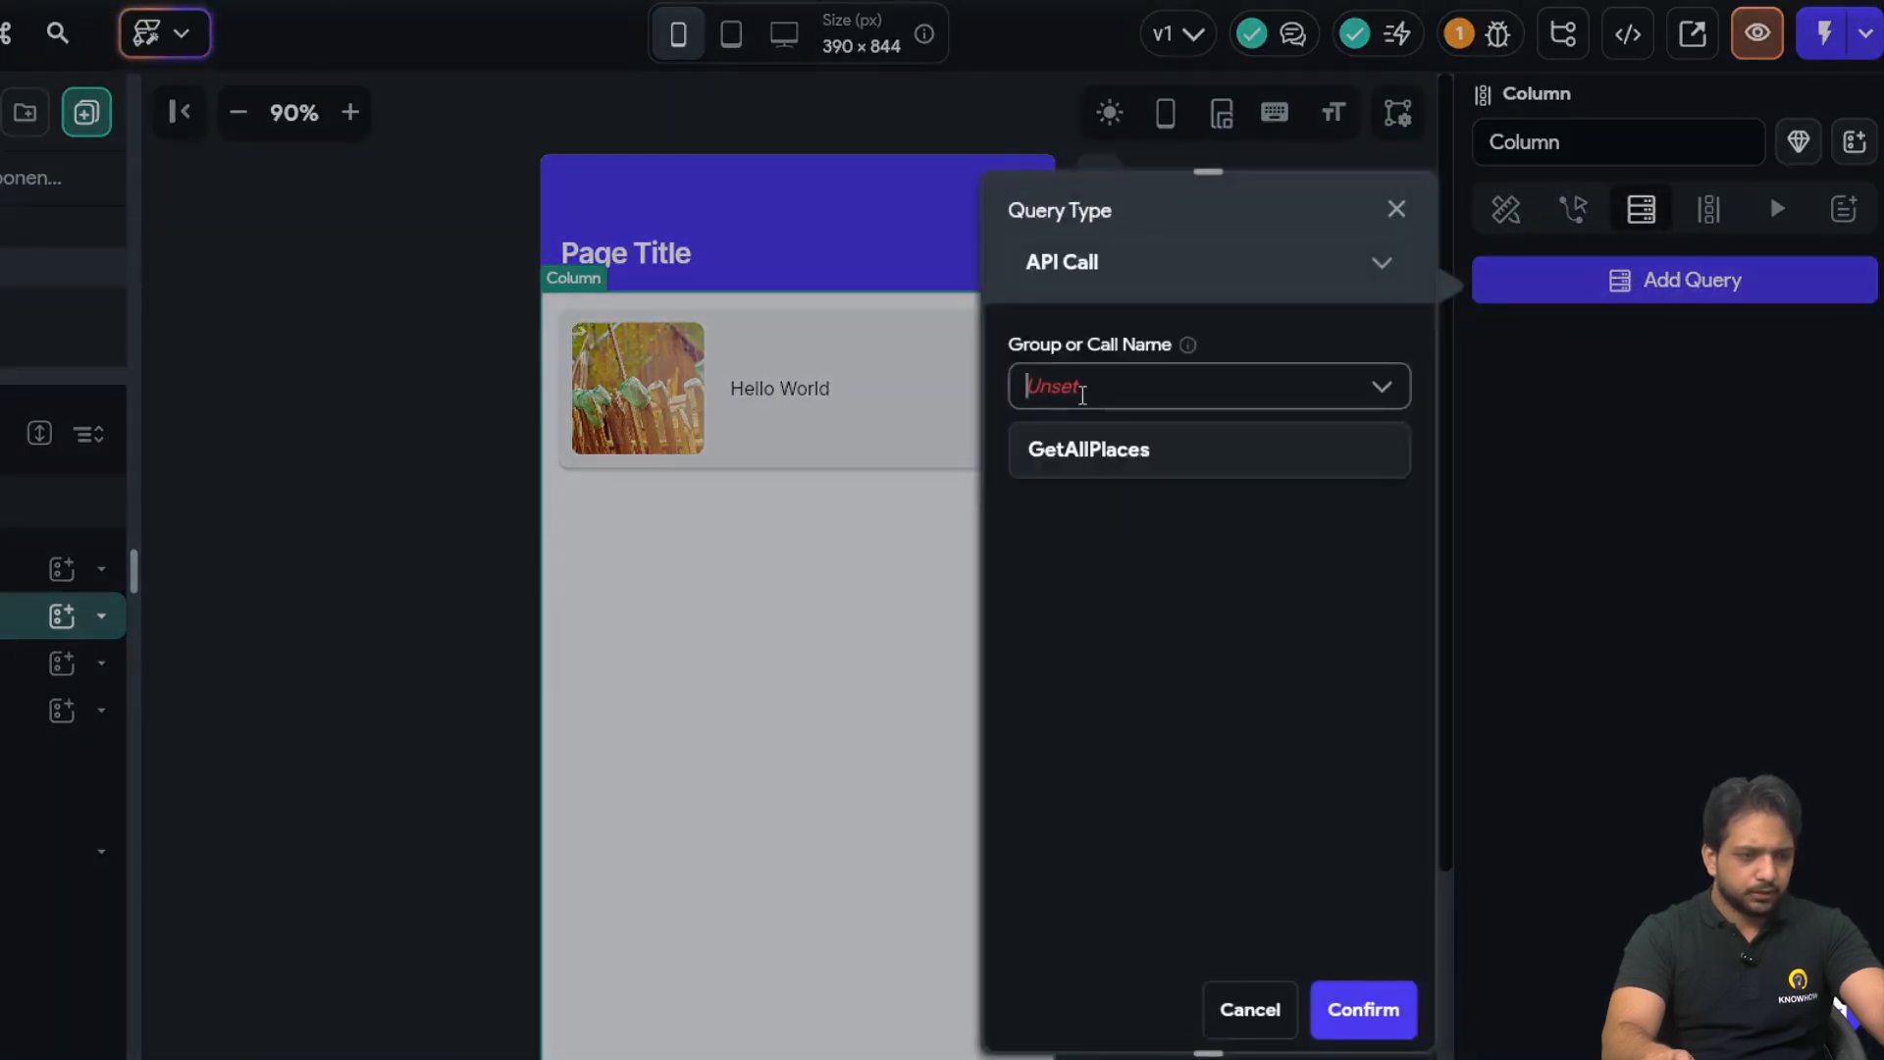
left_click(1118, 456)
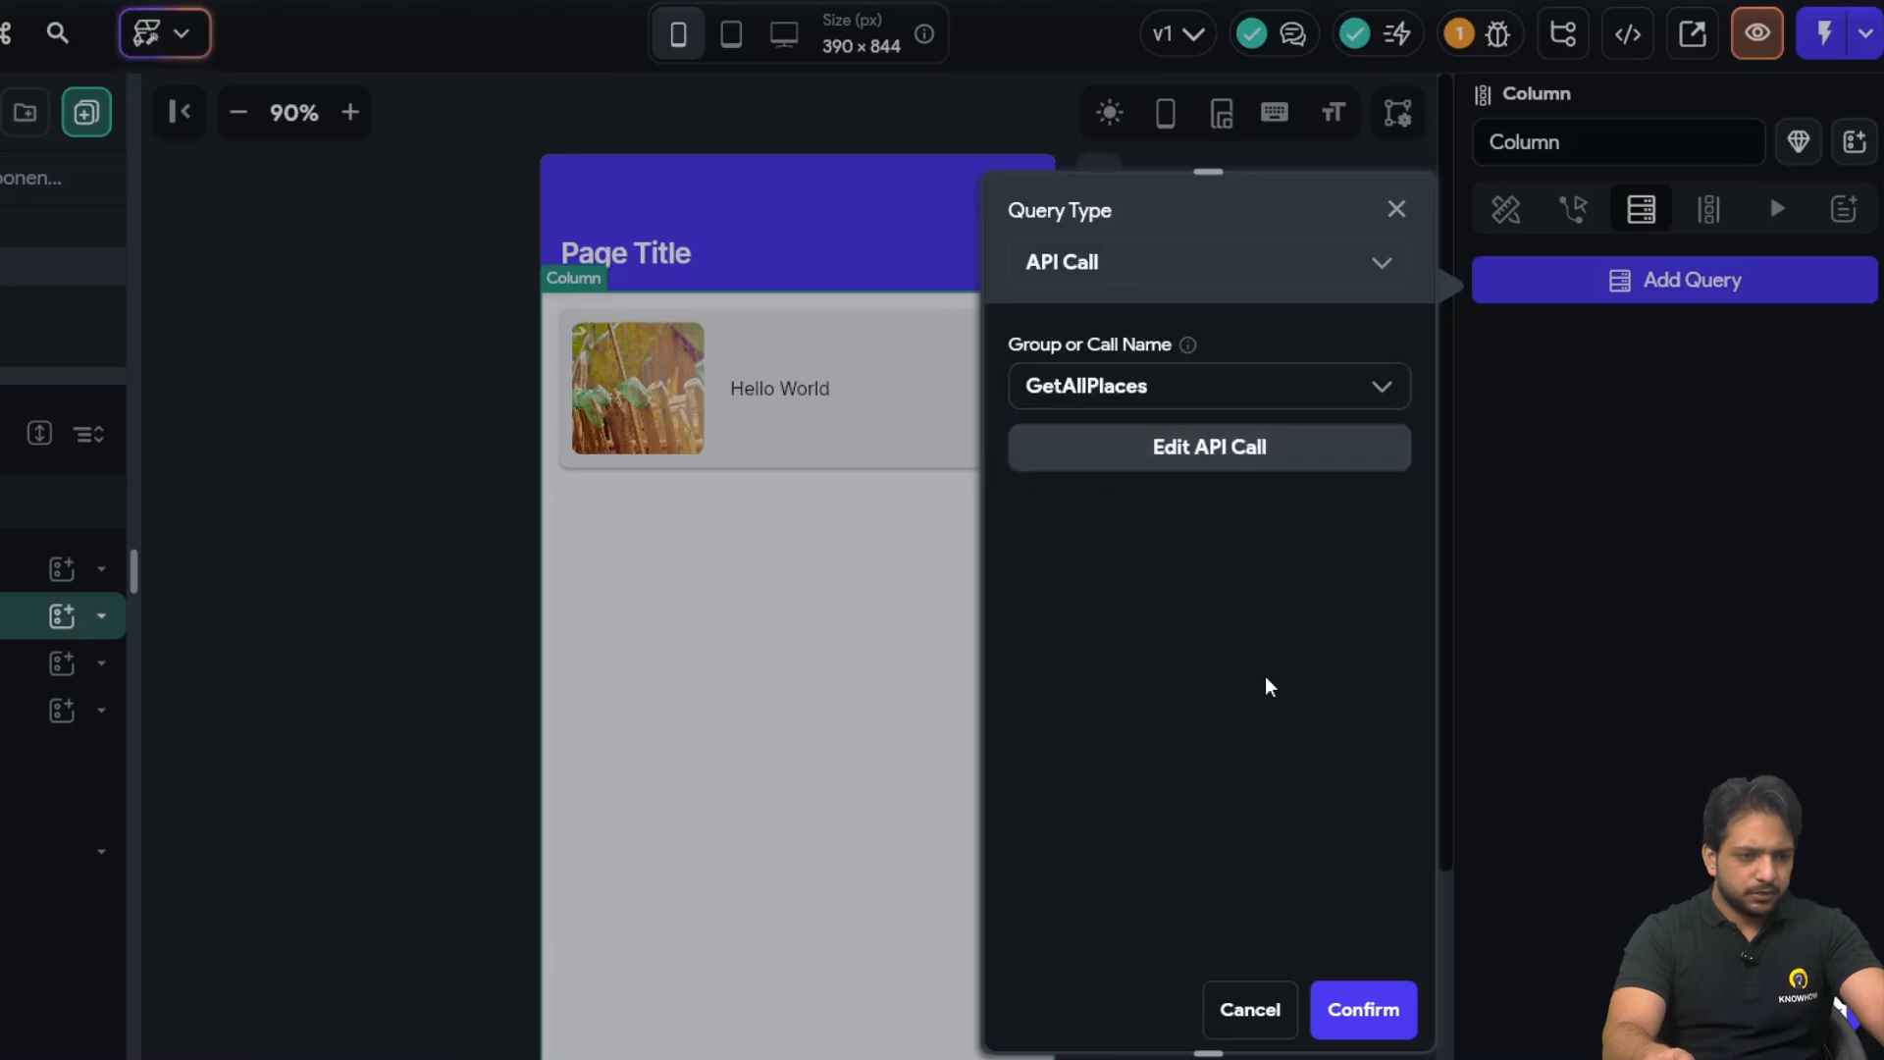
left_click(1339, 1015)
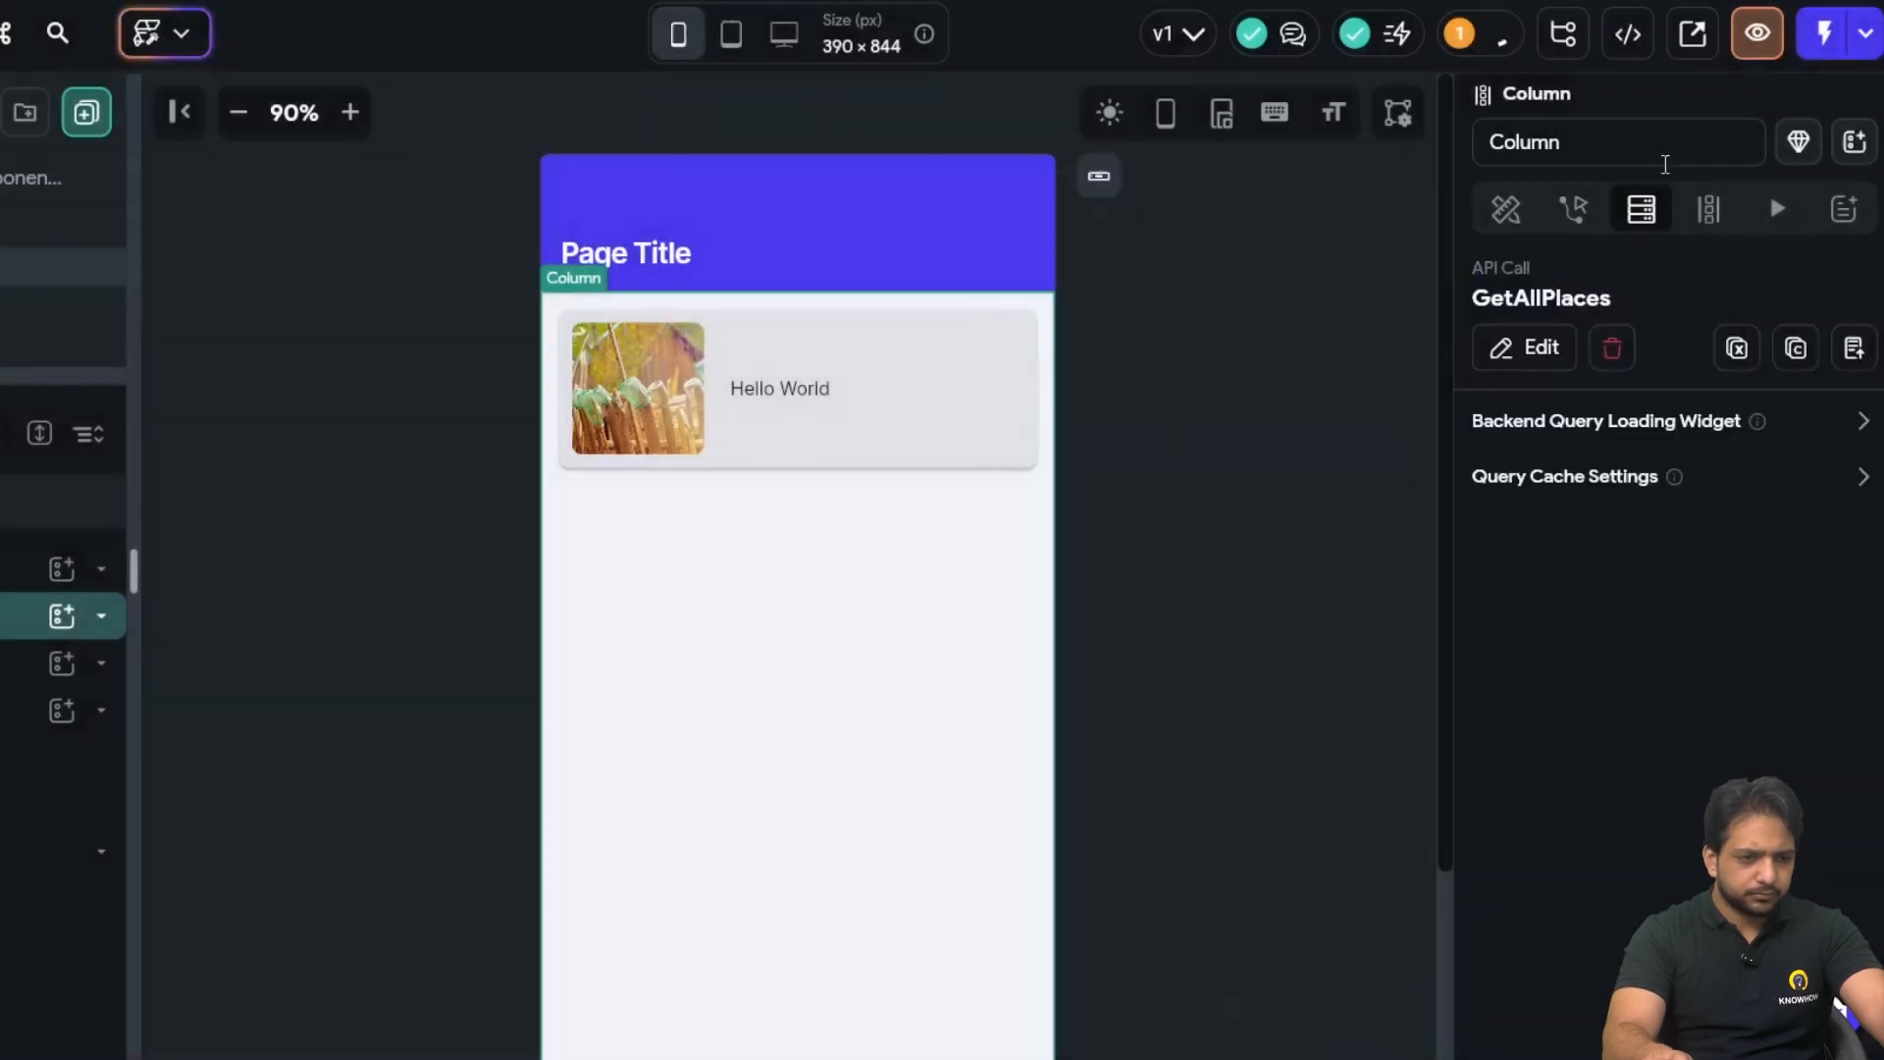
- Generate the Column's children from a variable named Places, using the GetAllPlaces Response JSON body with the JSON path $
left_click(1707, 211)
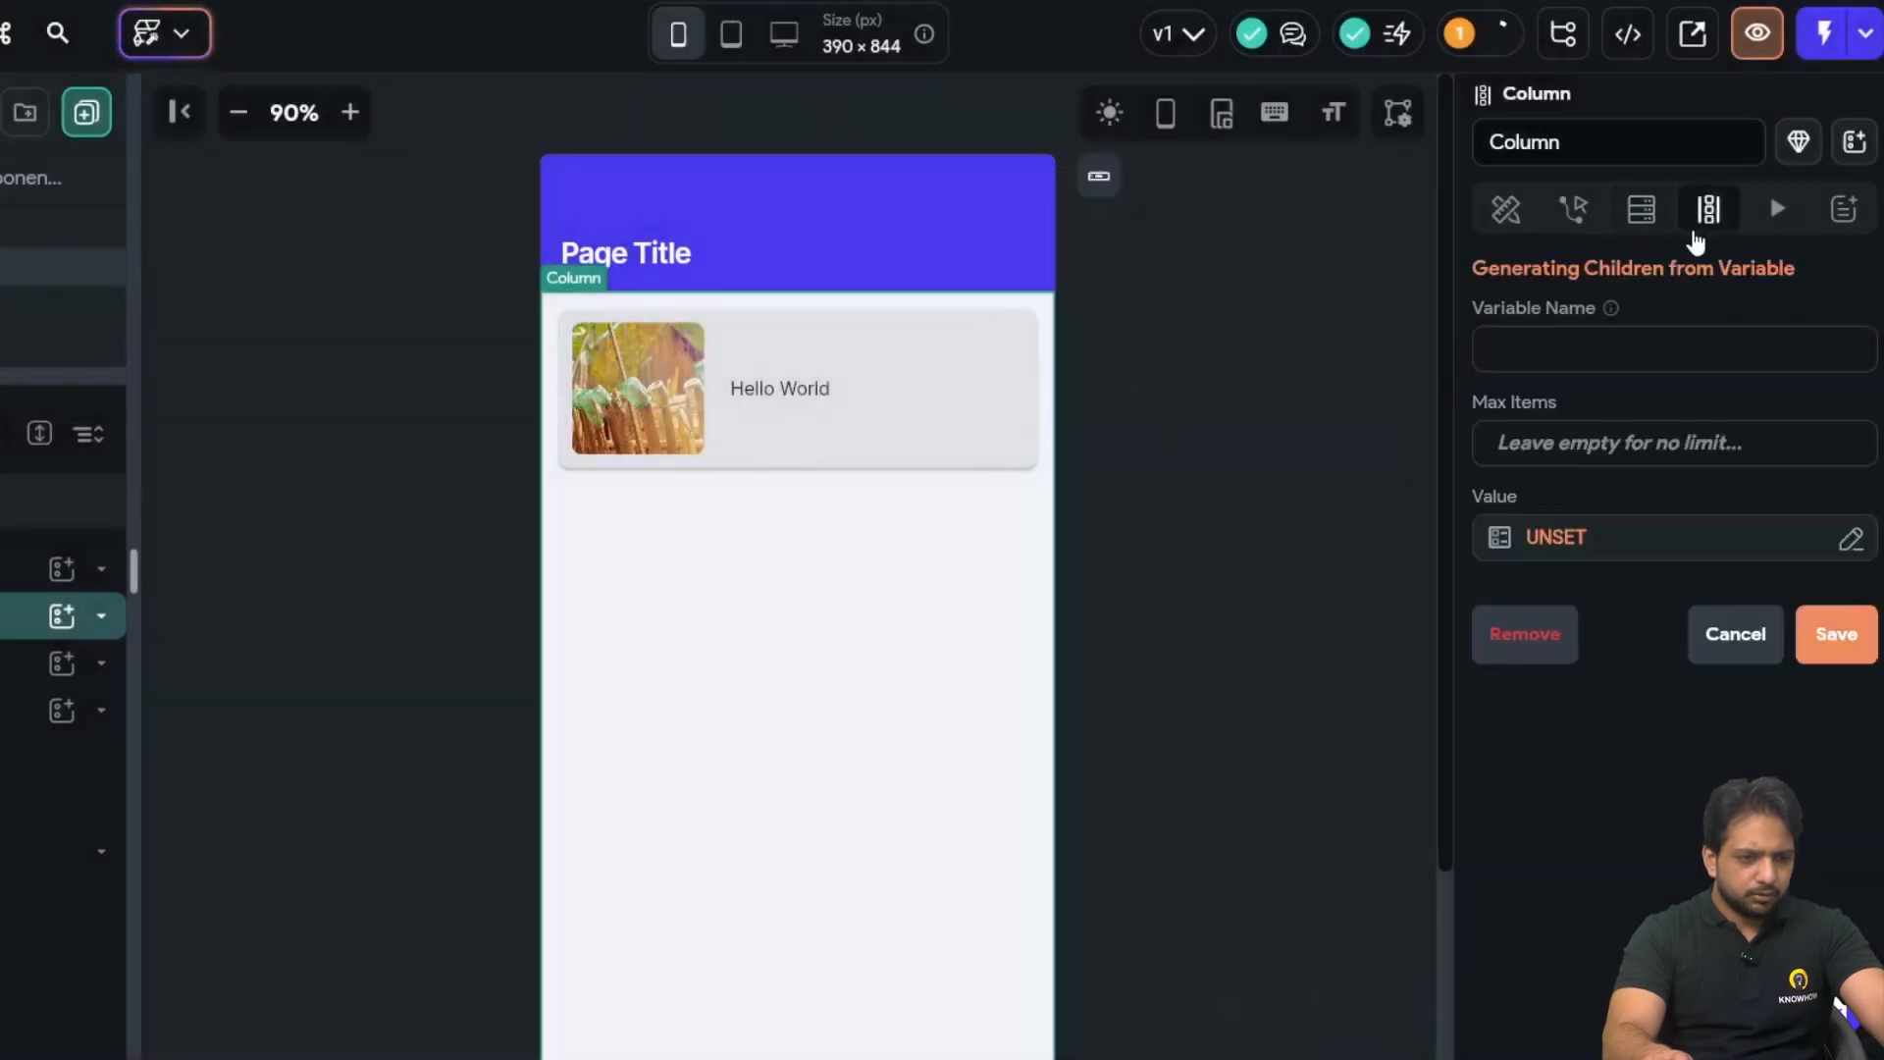
left_click(1529, 542)
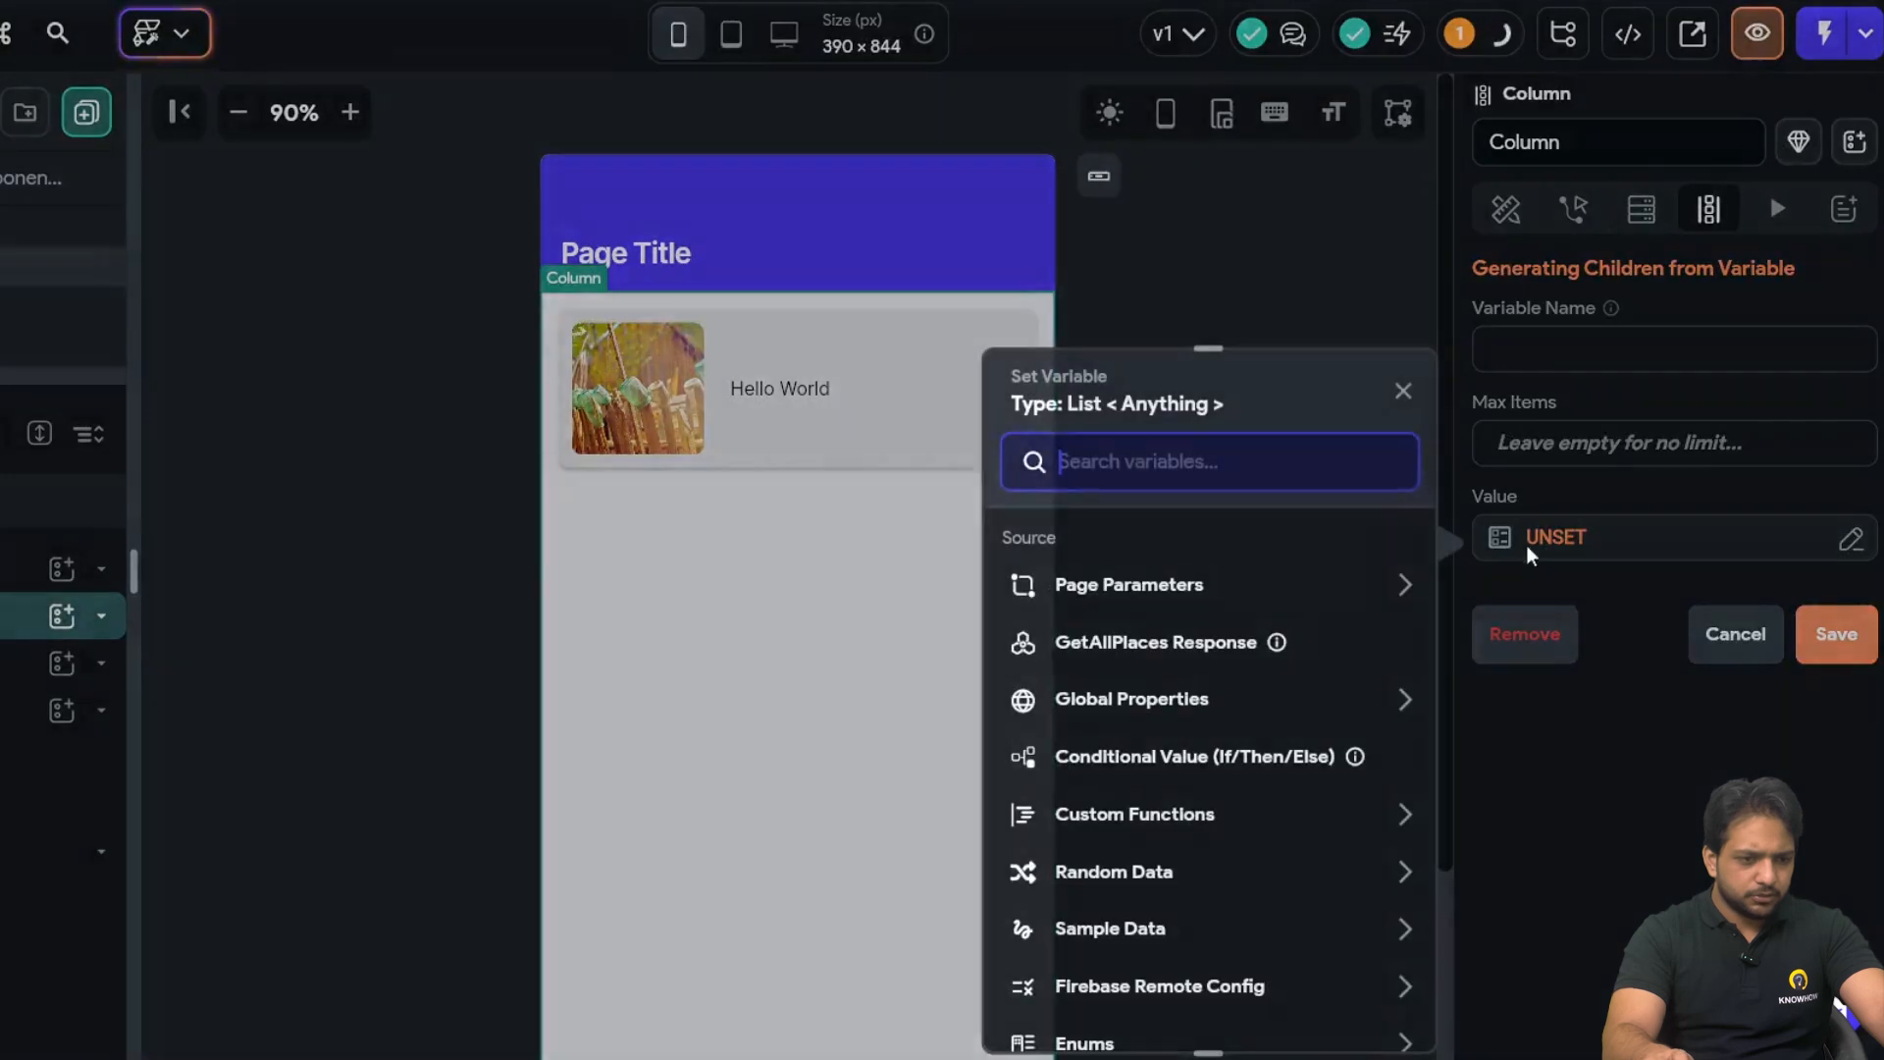
left_click(1072, 647)
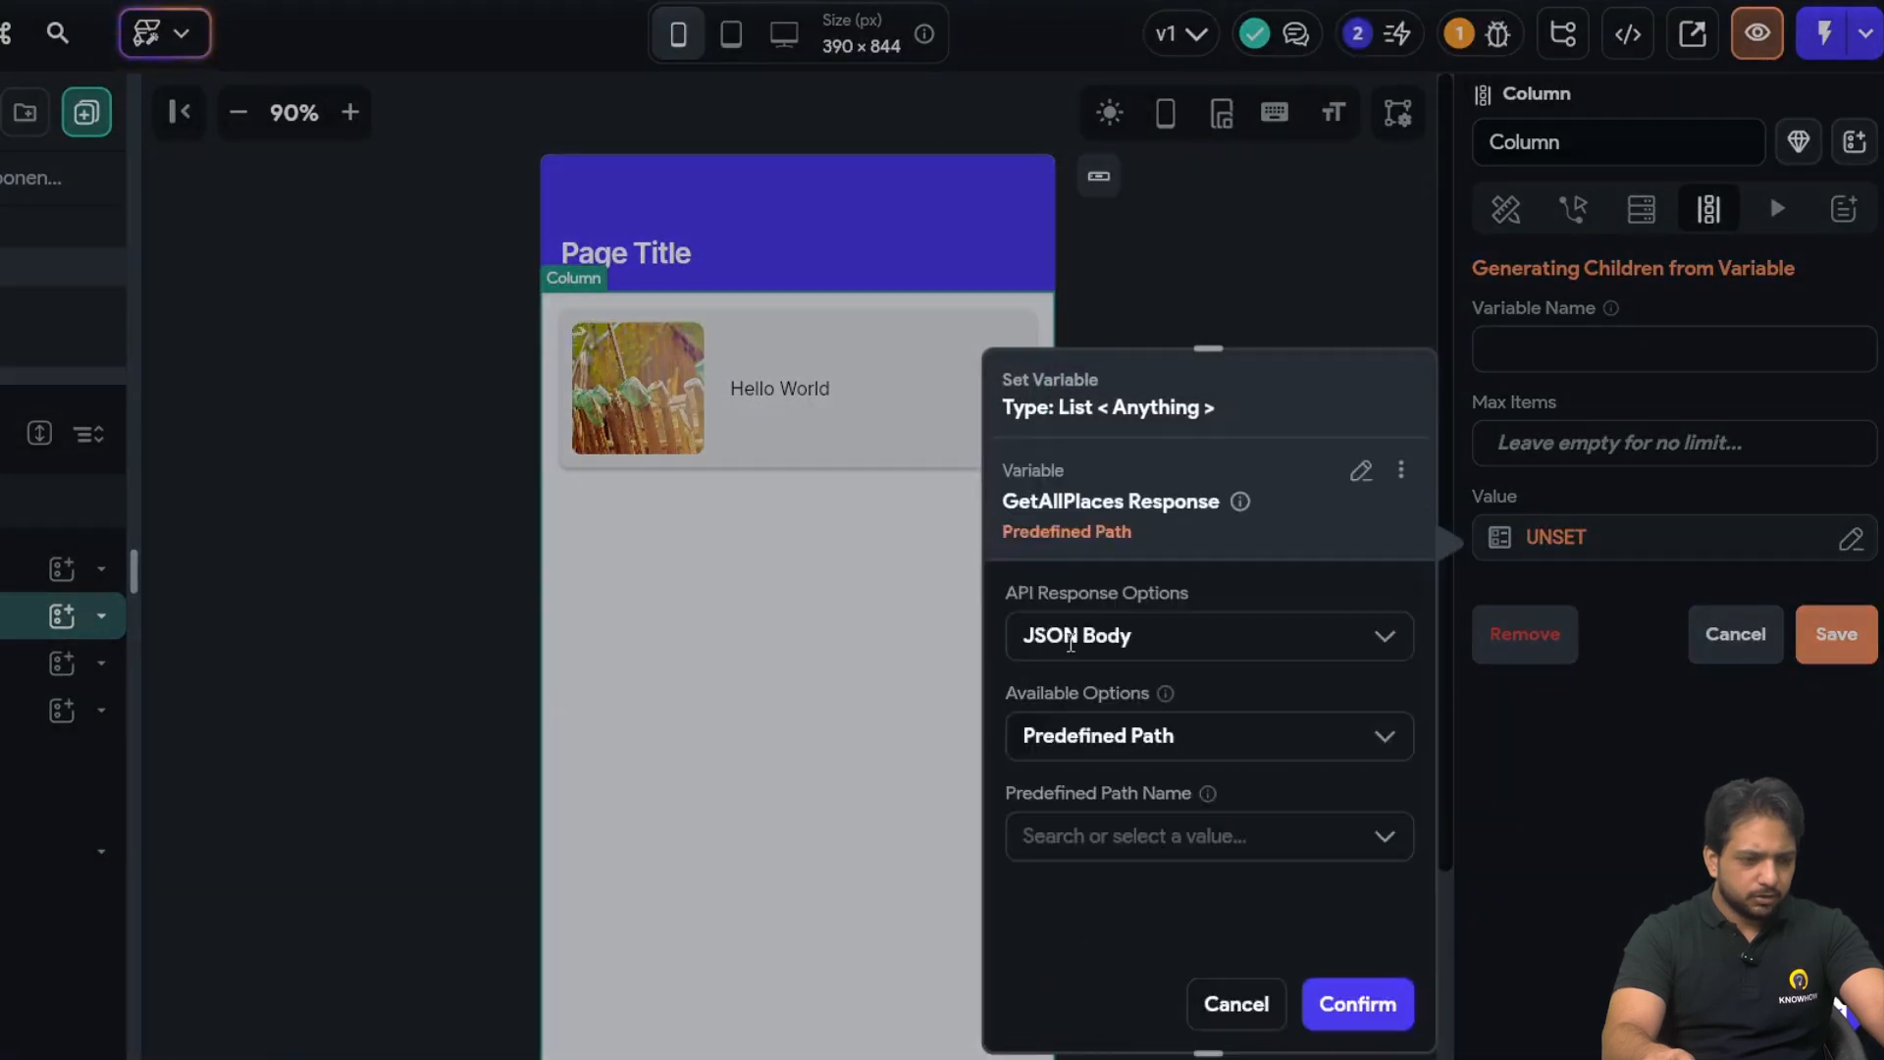
left_click(1145, 844)
left_click(1070, 736)
left_click(1096, 814)
scroll(1311, 950, "down", 1)
left_click(1350, 981)
left_click(1560, 334)
type("Places")
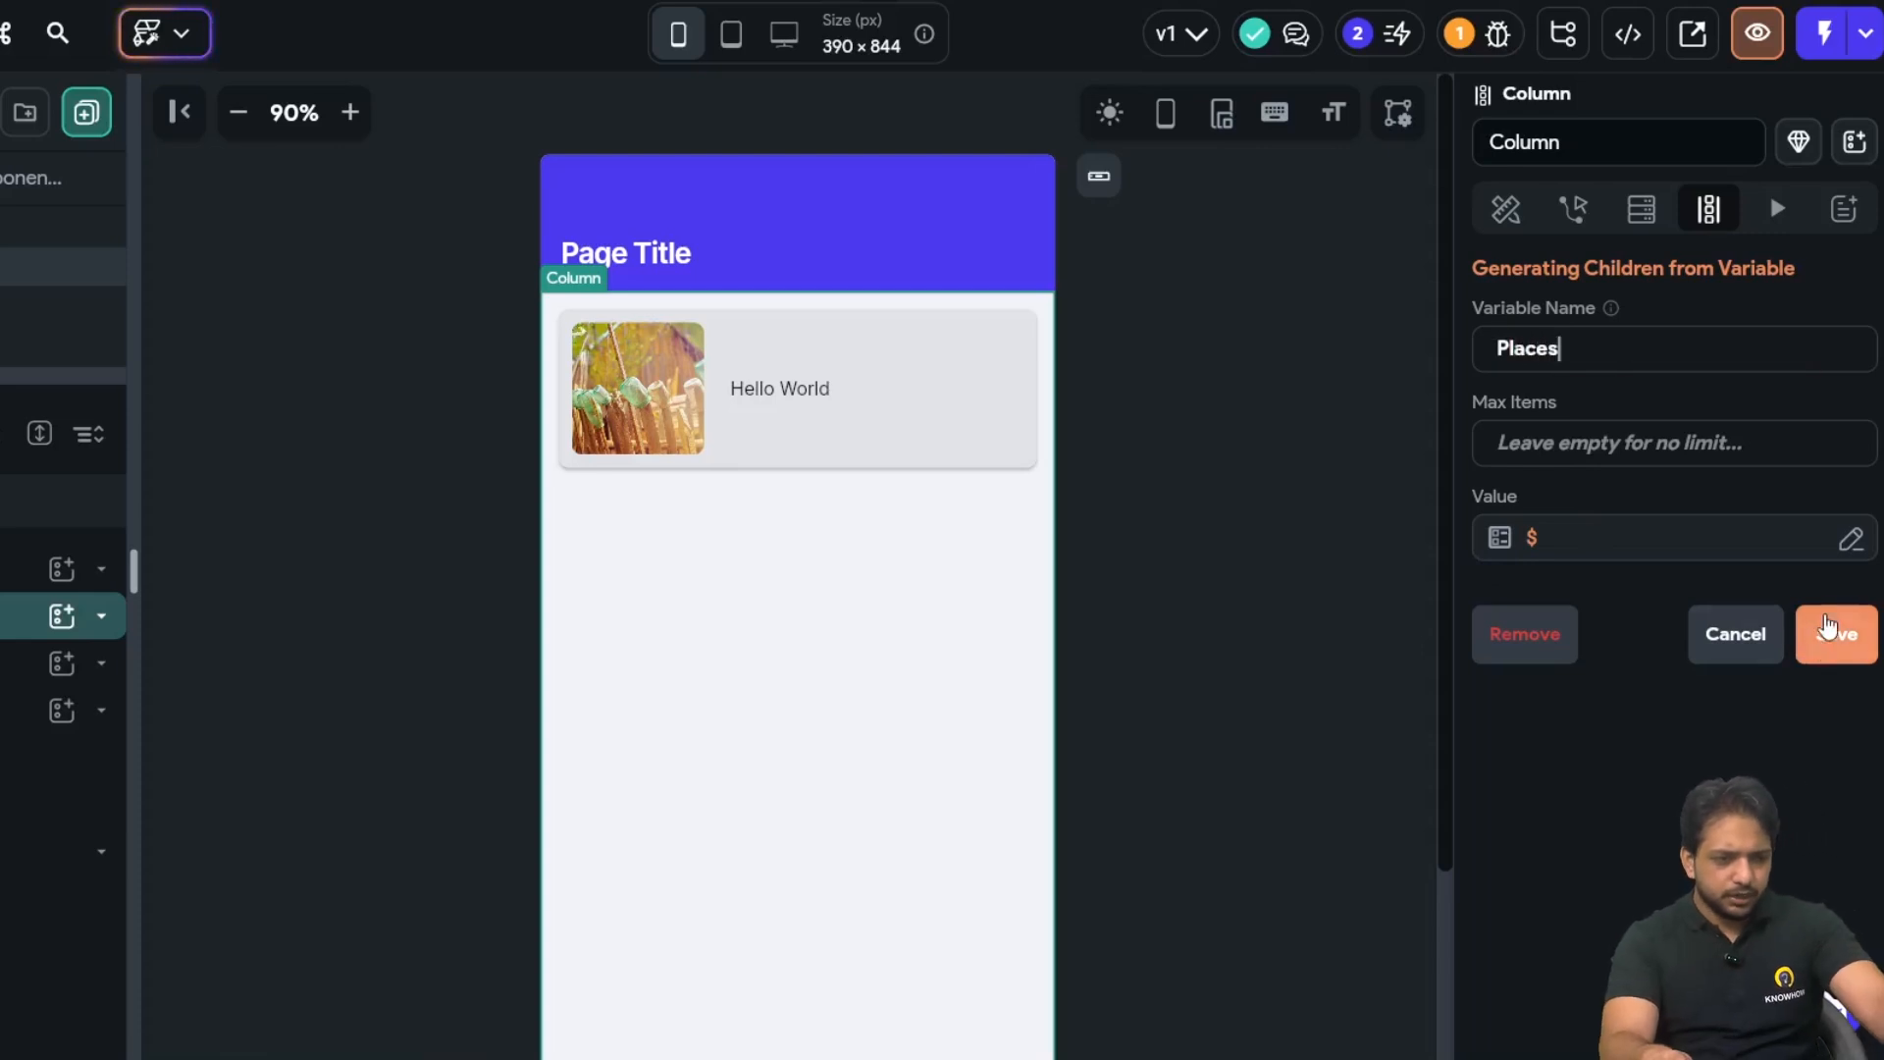
left_click(1828, 625)
left_click(981, 698)
scroll(687, 406, "down", 3)
scroll(687, 407, "up", 3)
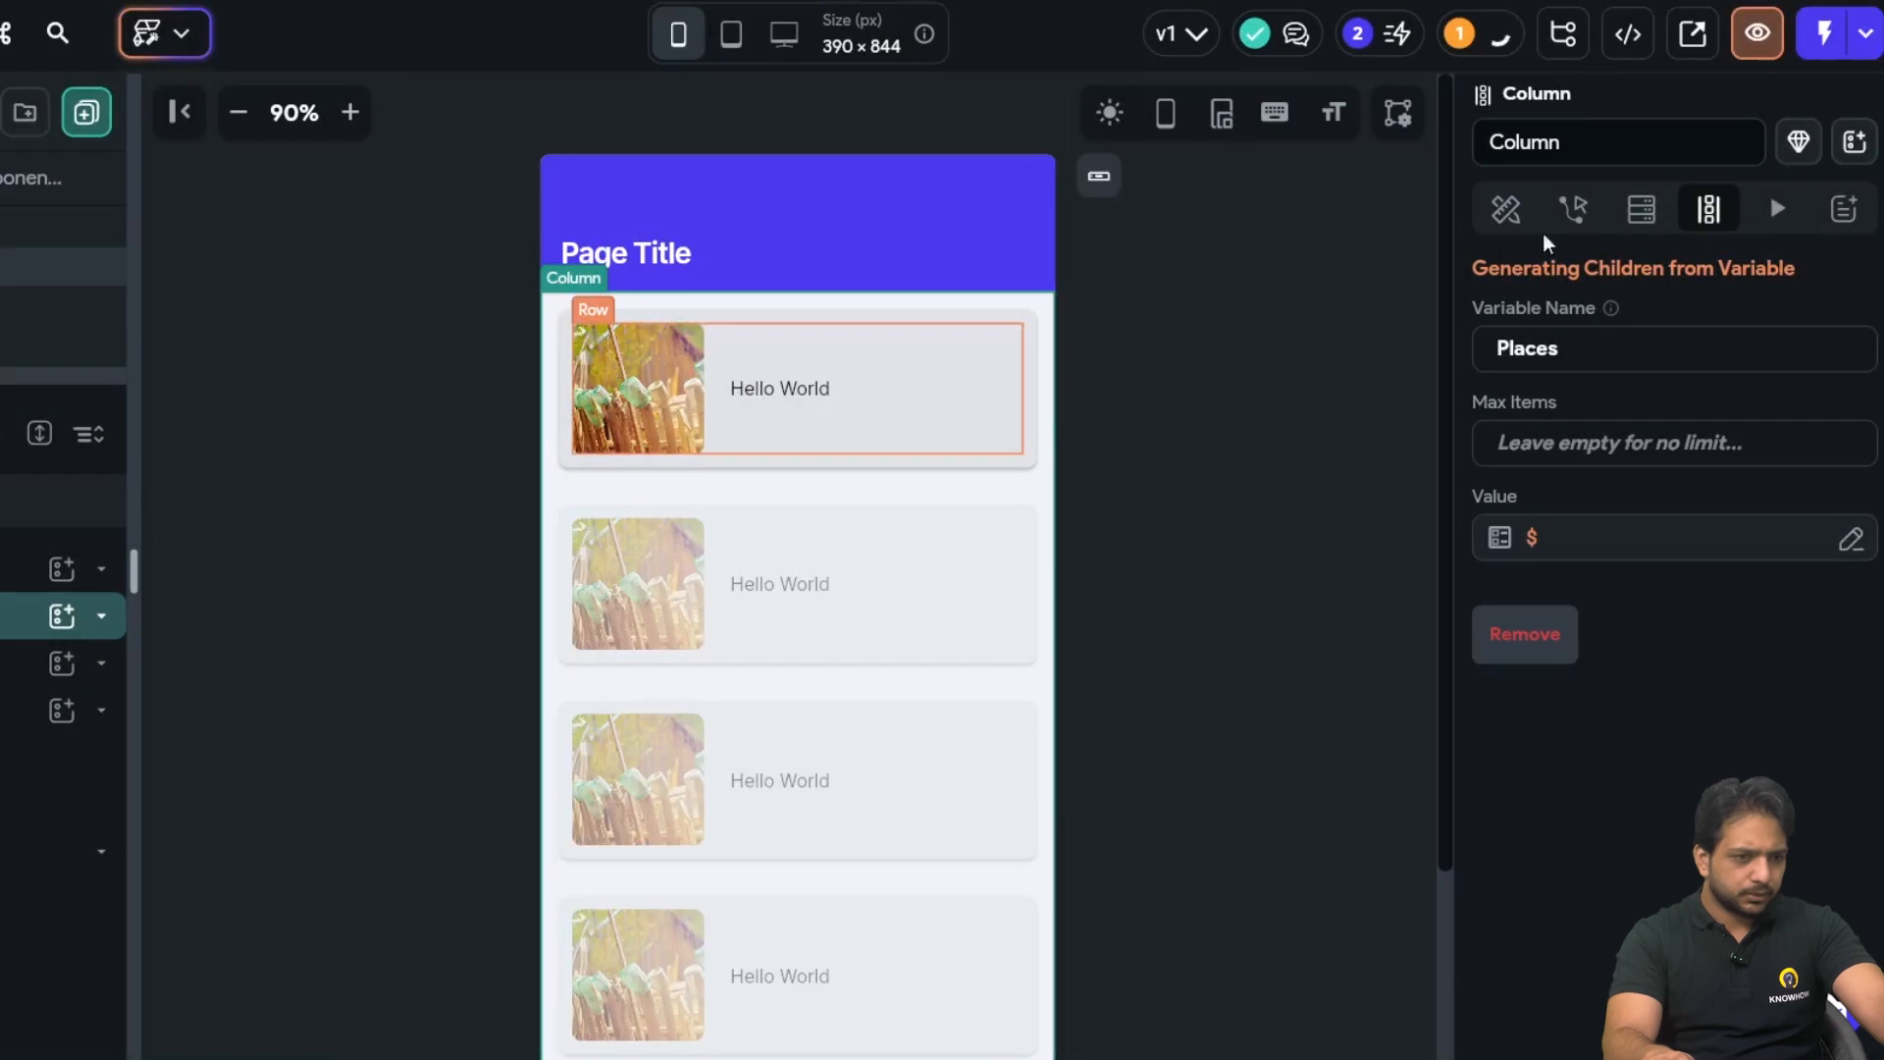
- Bind the card's Text to the Places Item variable with the JSON path $.Name
left_click(804, 391)
left_click(1495, 391)
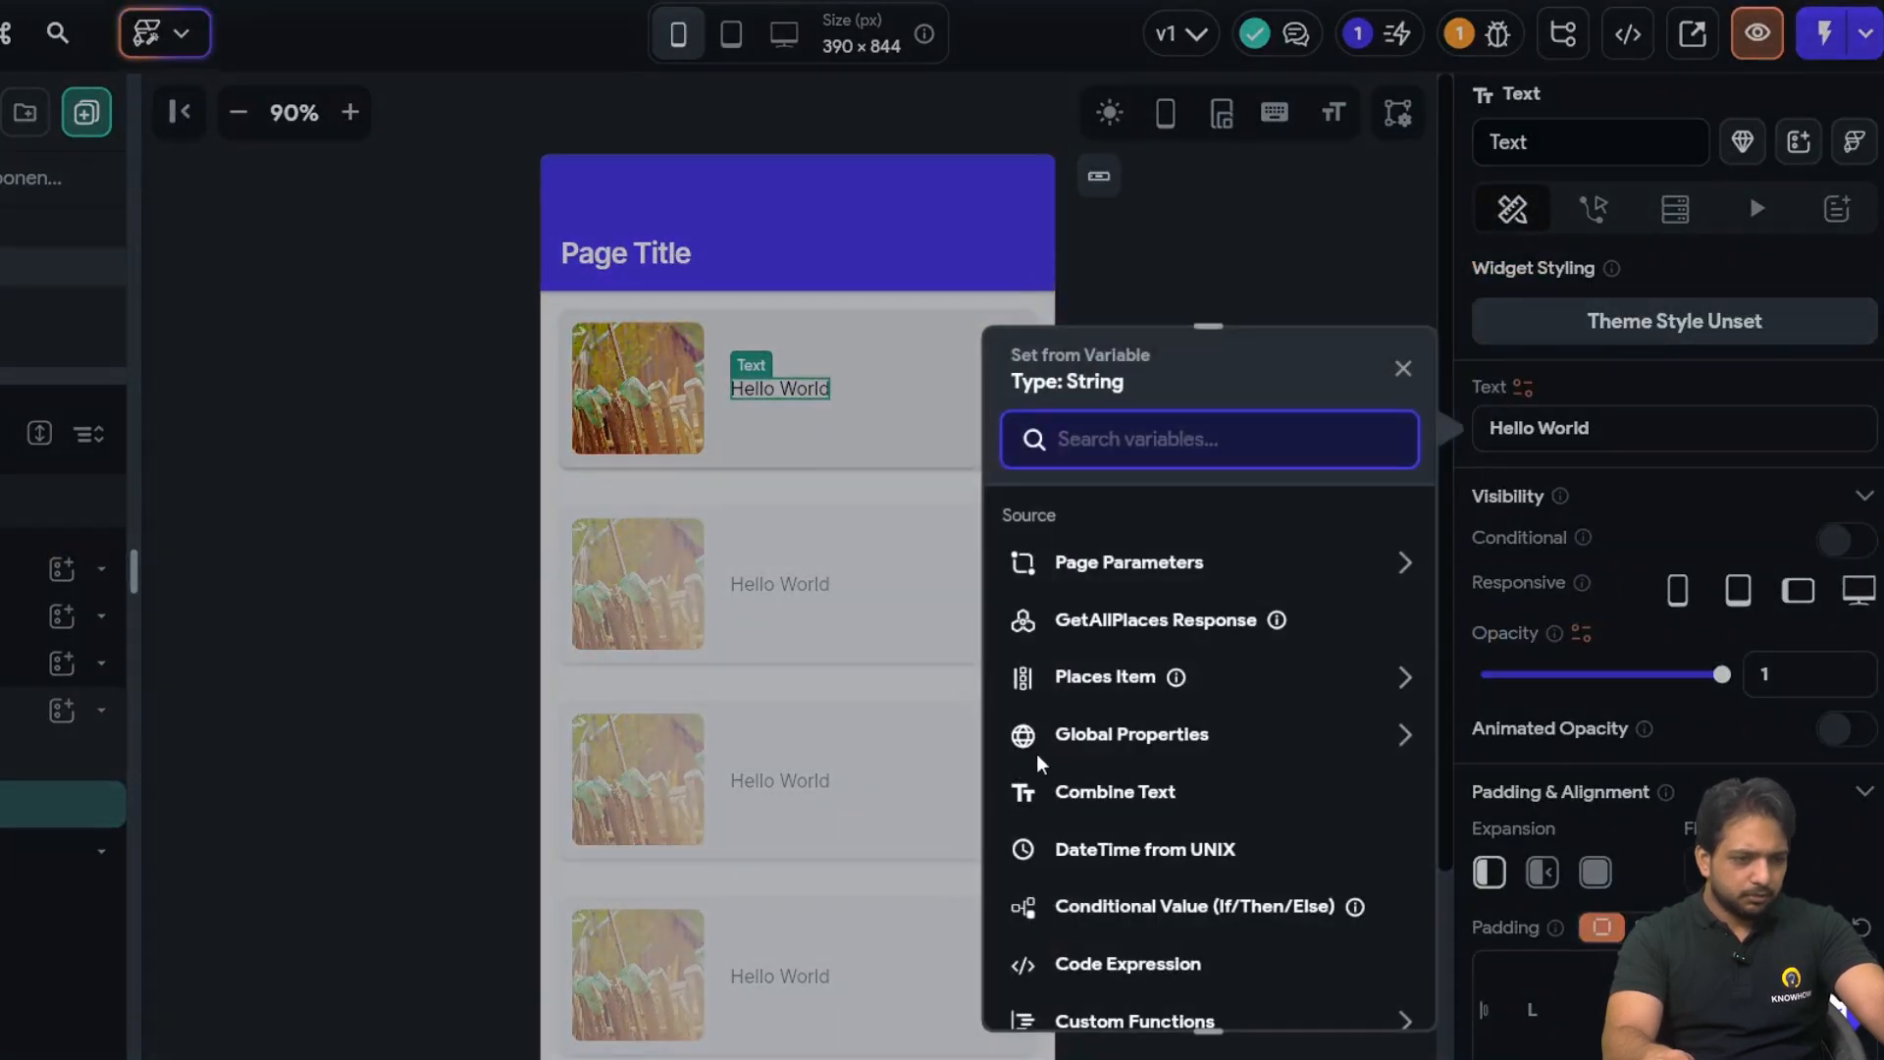
left_click(1060, 680)
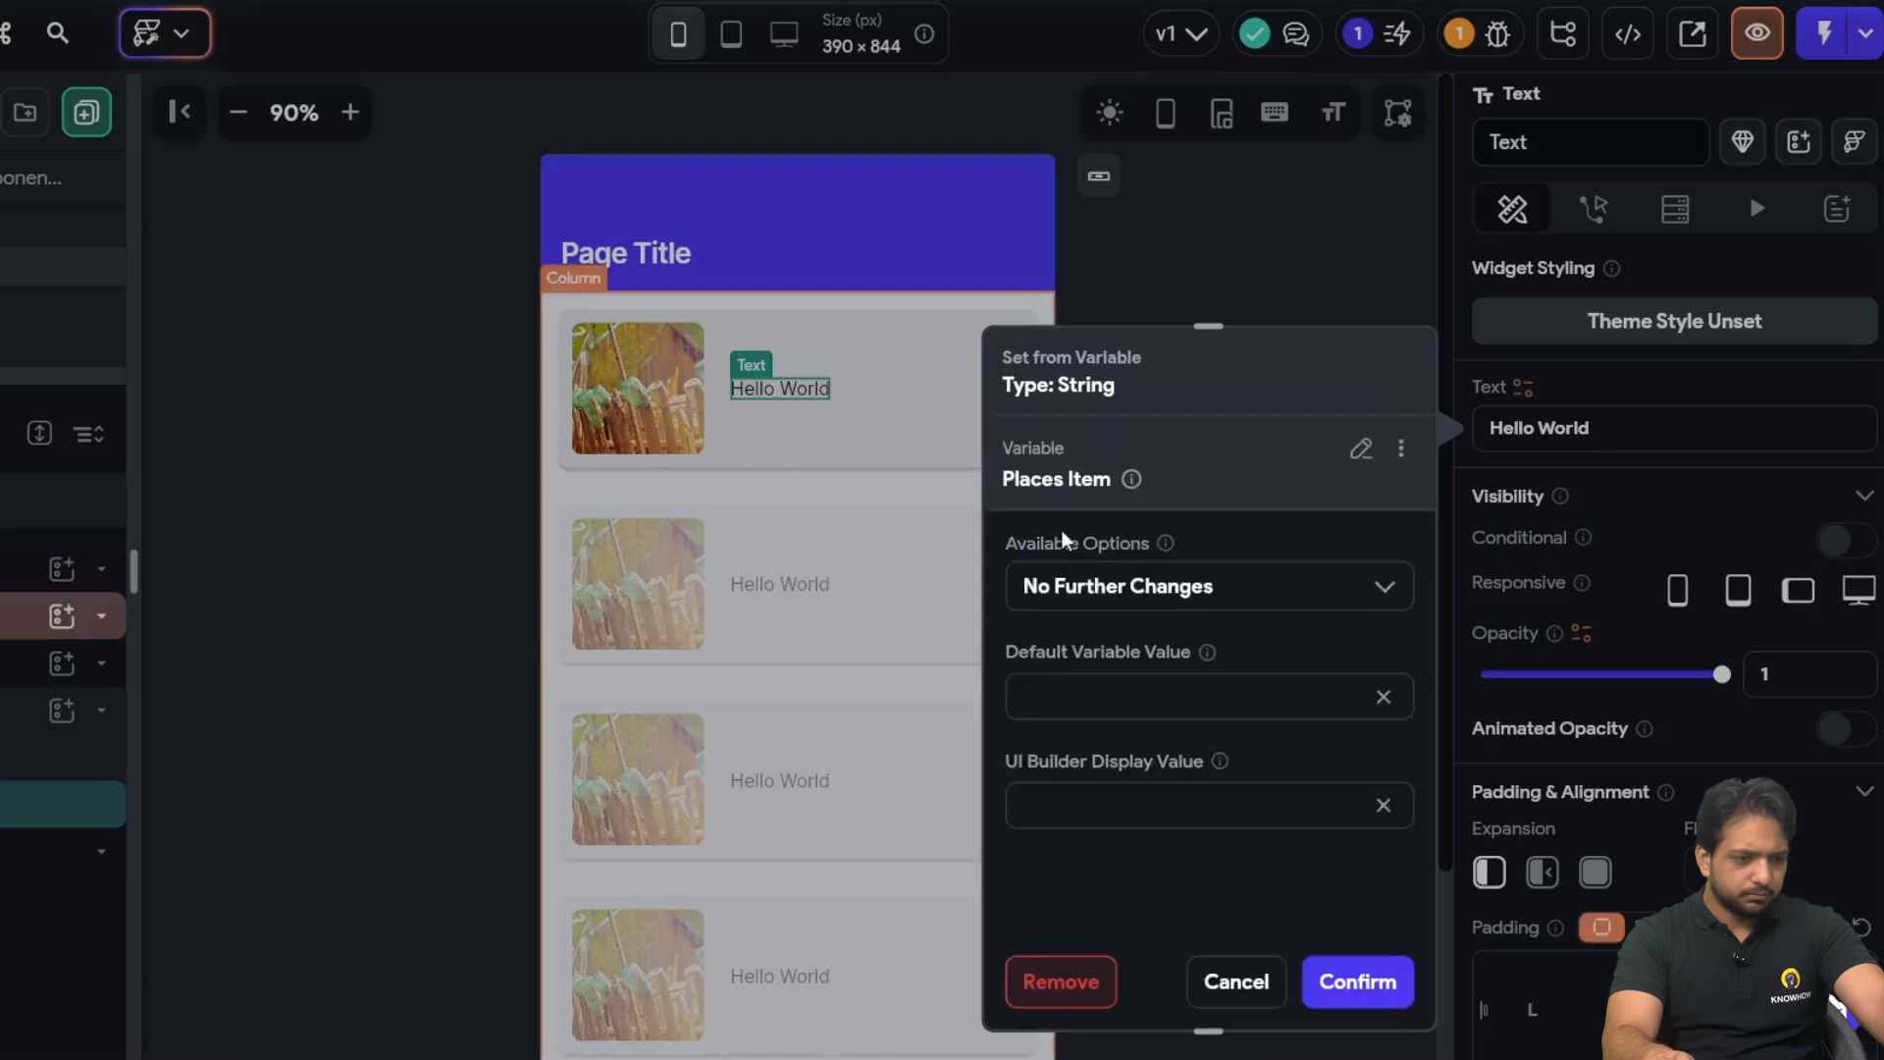
left_click(1069, 586)
left_click(1106, 701)
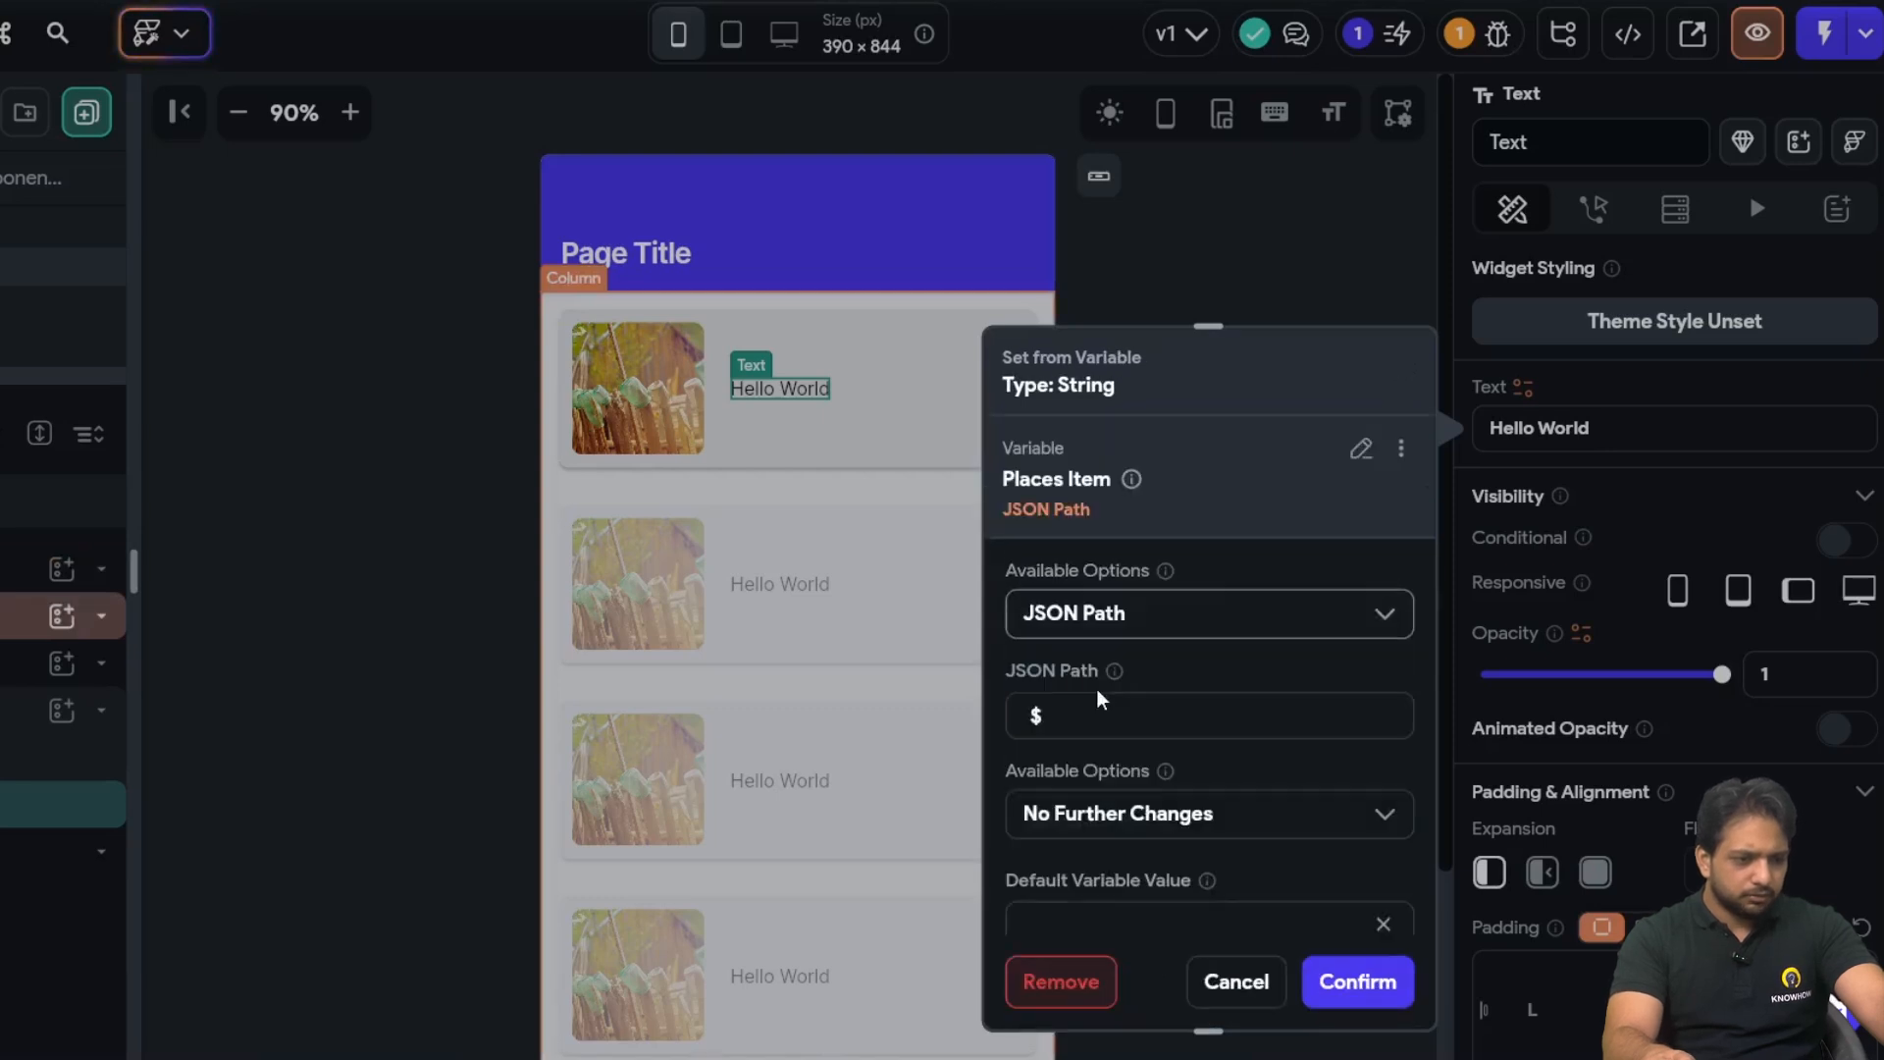
type(".M")
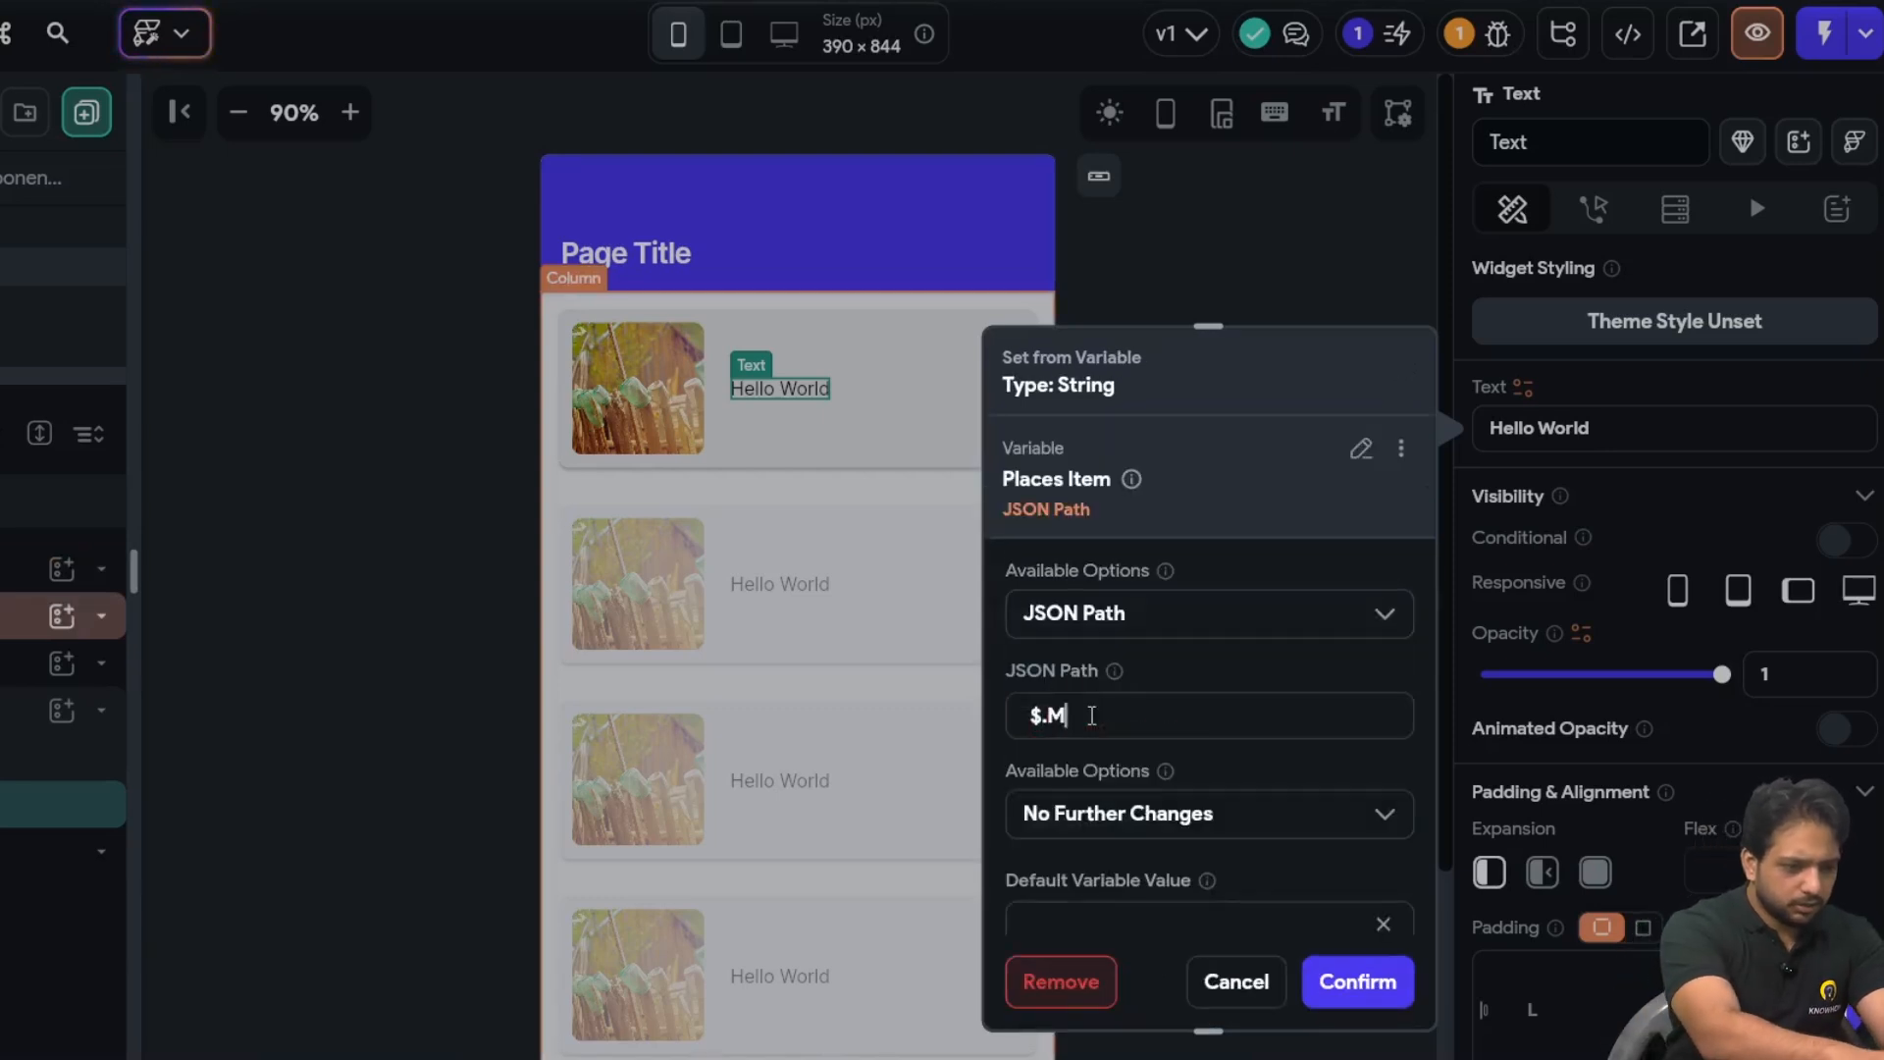
key("BackSpace")
type("Name")
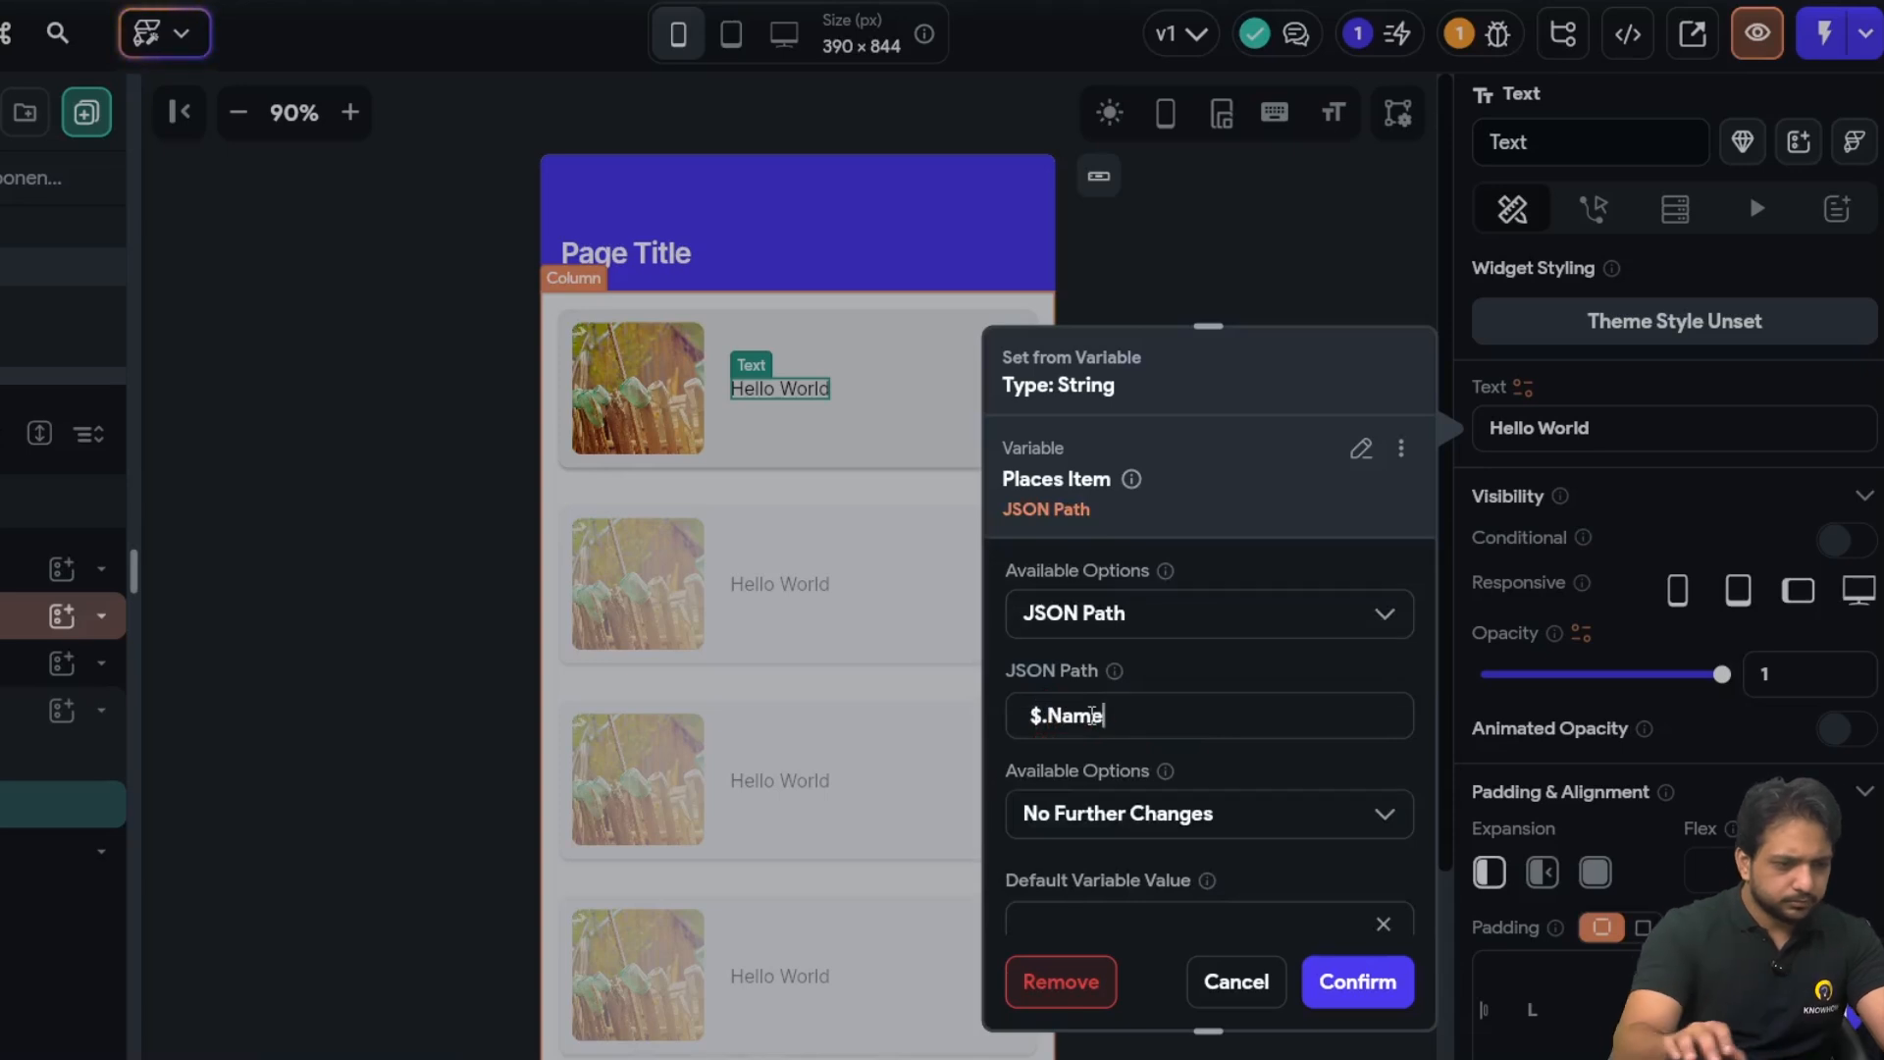
left_click(1359, 982)
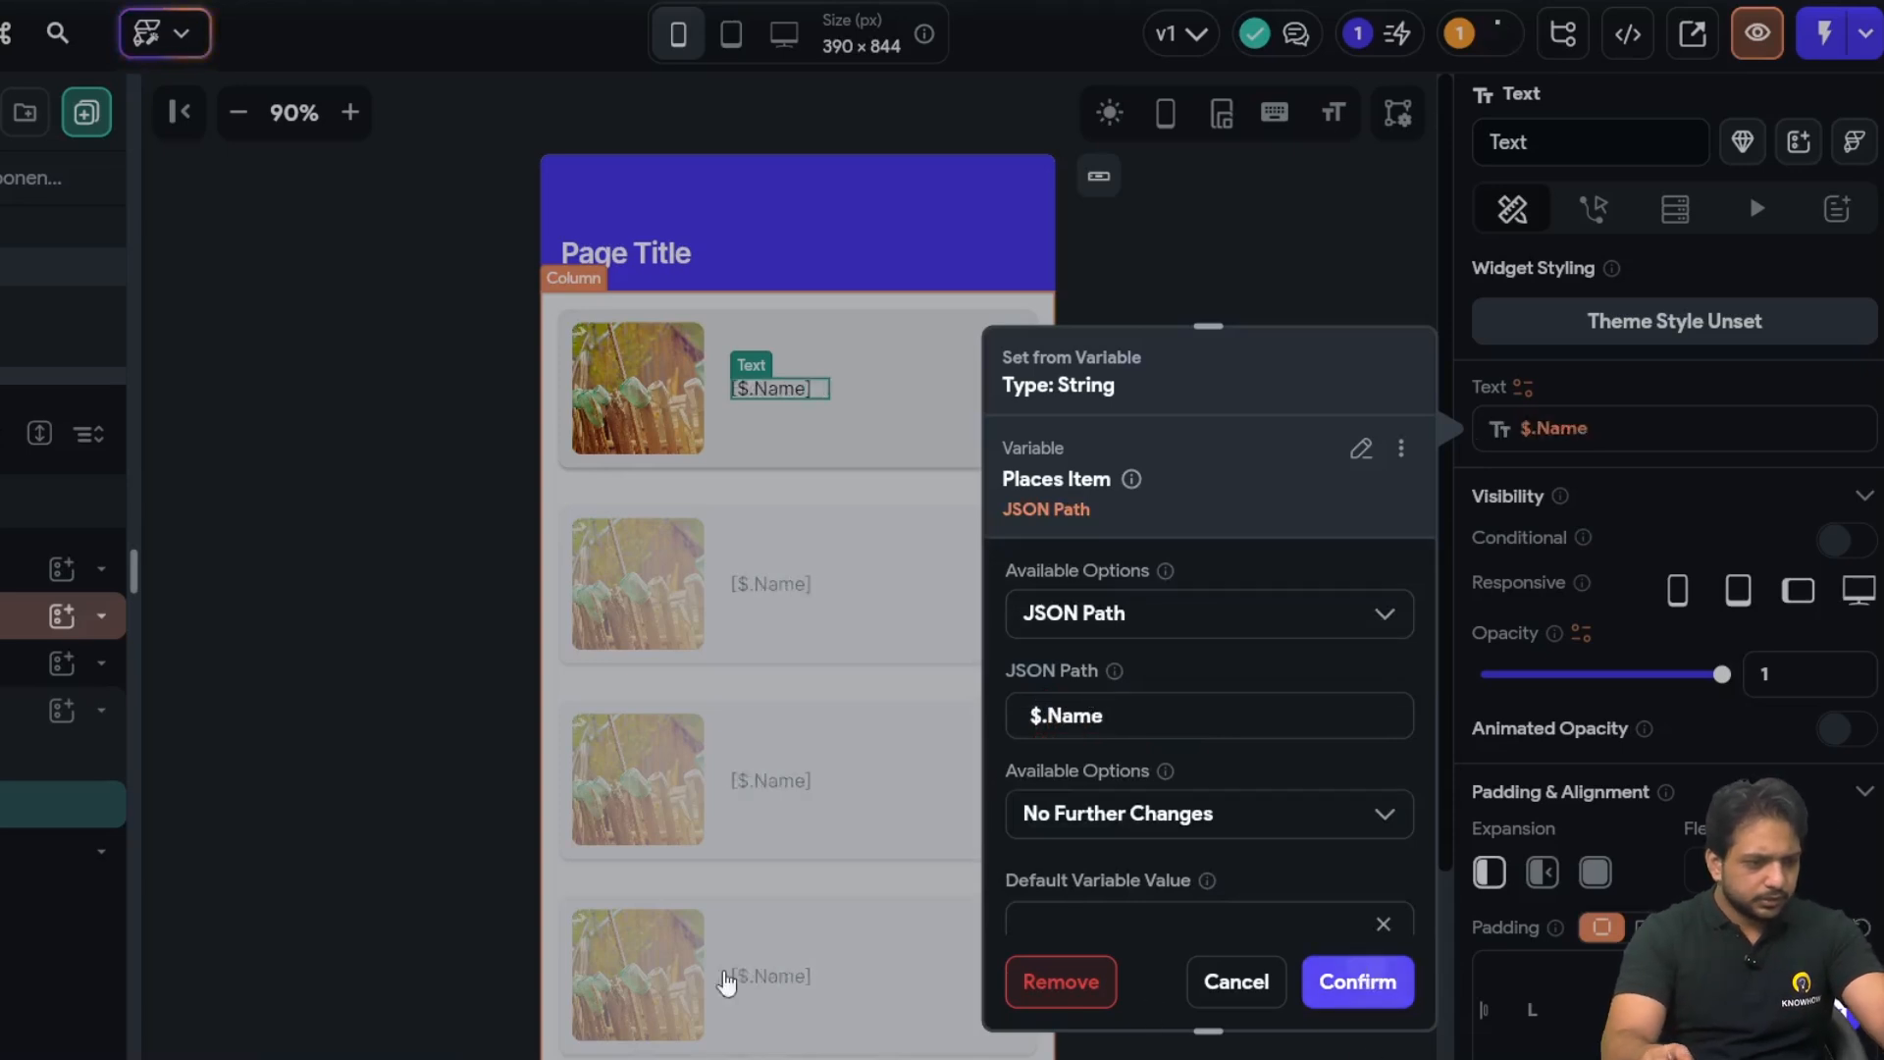
- Bind the card Image's path to the Places Item variable with the JSON path $.Image.url
left_click(687, 407)
scroll(1582, 484, "down", 1)
scroll(1565, 468, "up", 1)
scroll(1551, 539, "down", 8)
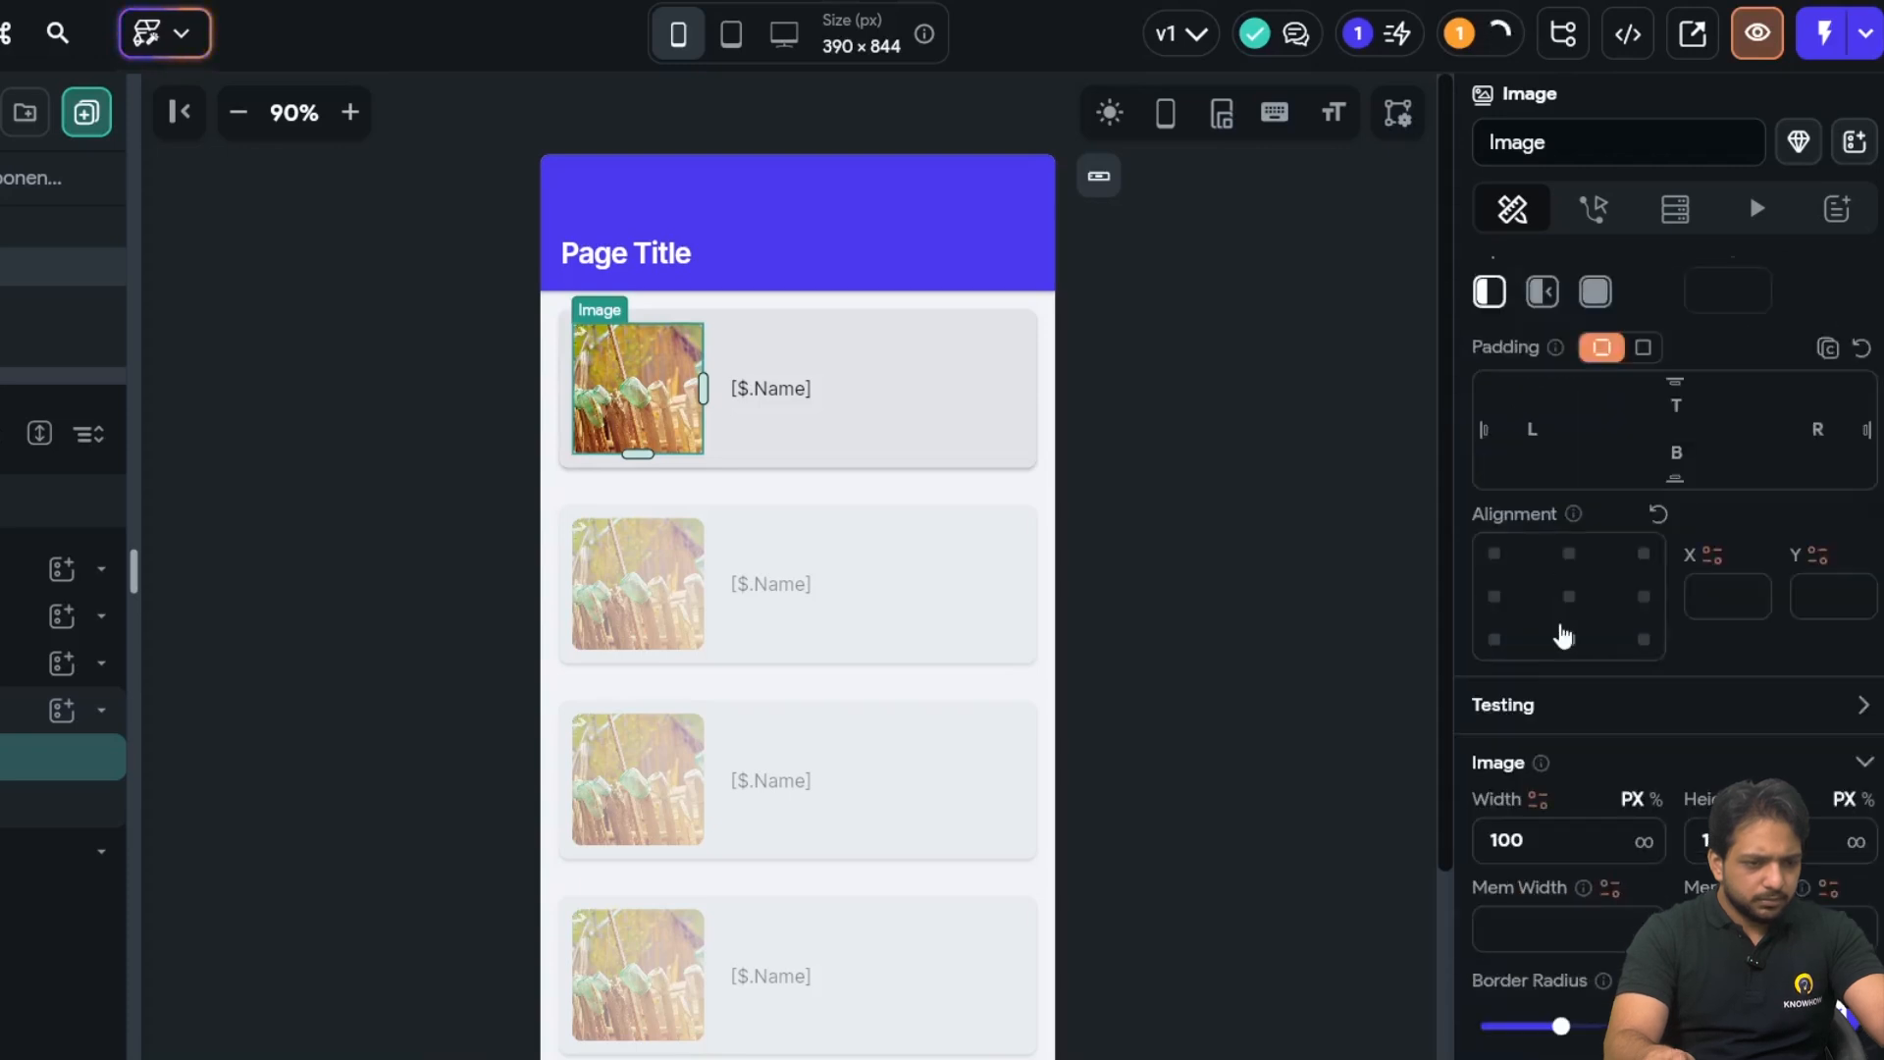
left_click(1523, 773)
left_click(1080, 700)
left_click(1089, 606)
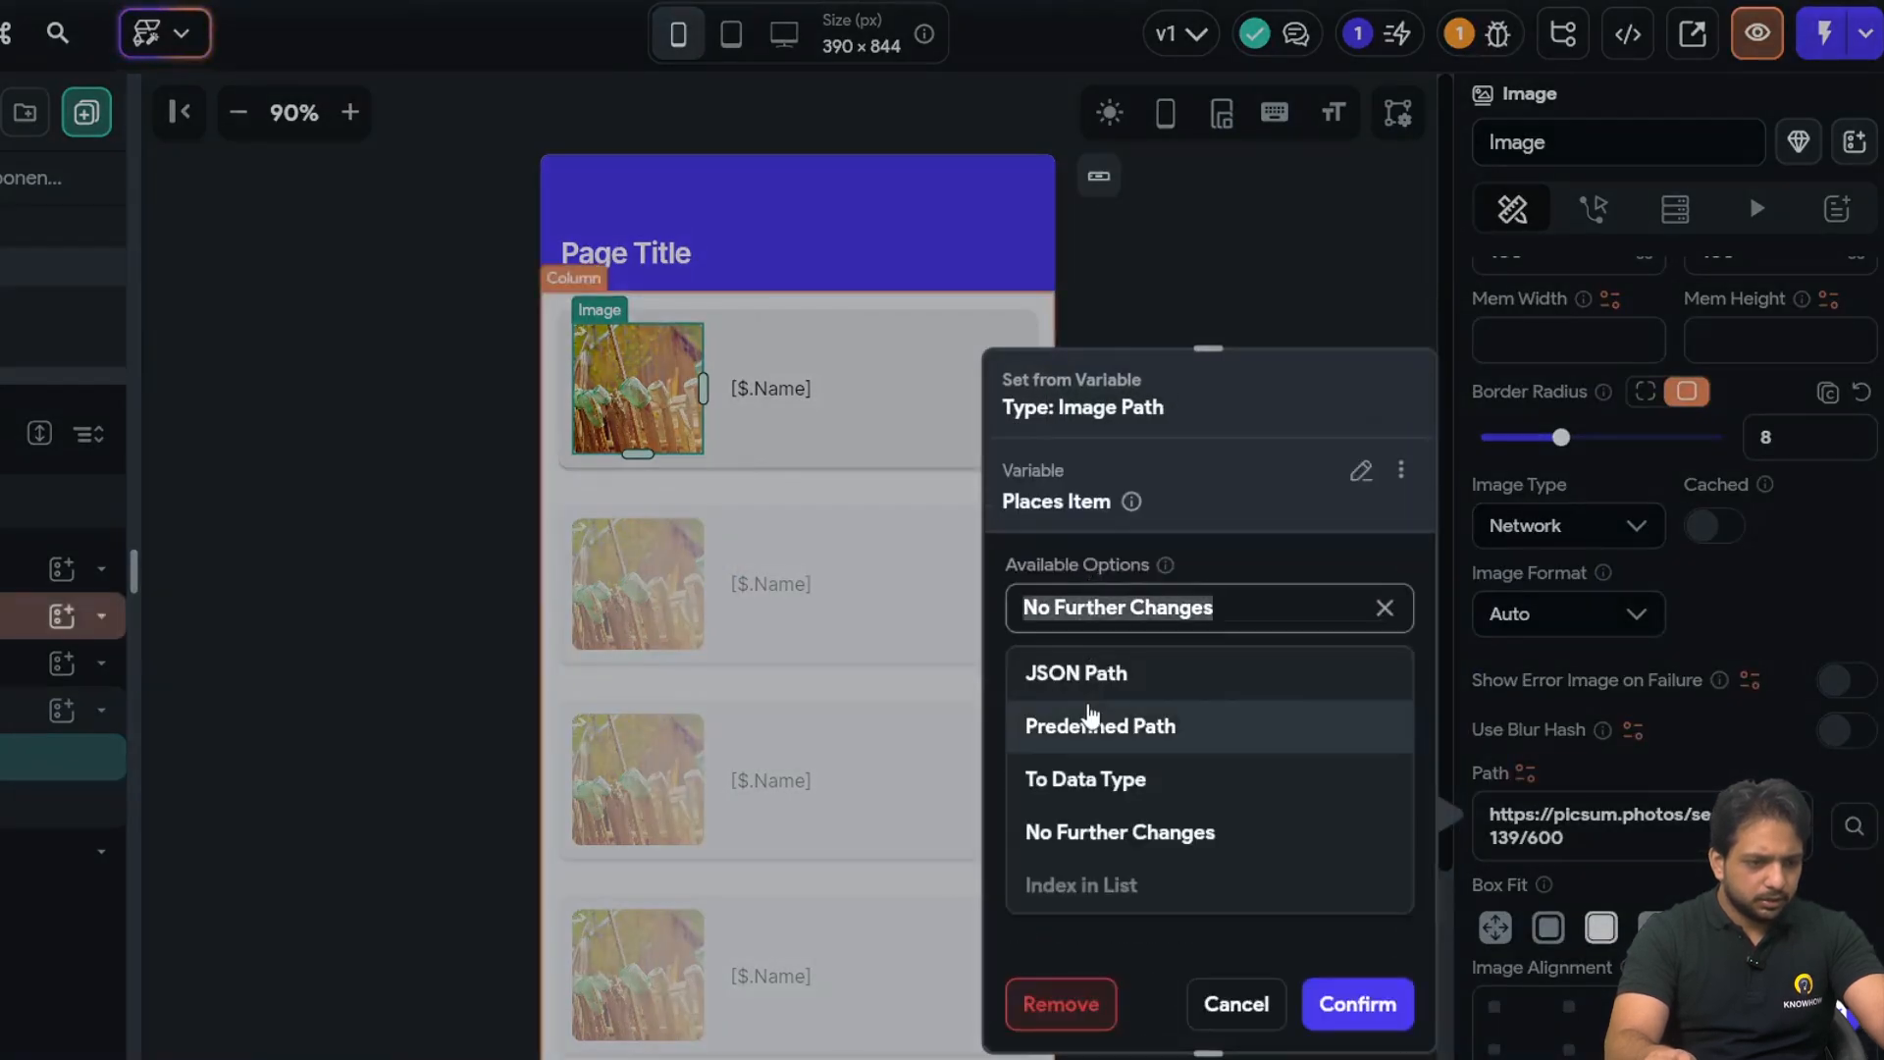
left_click(1106, 665)
type(".l")
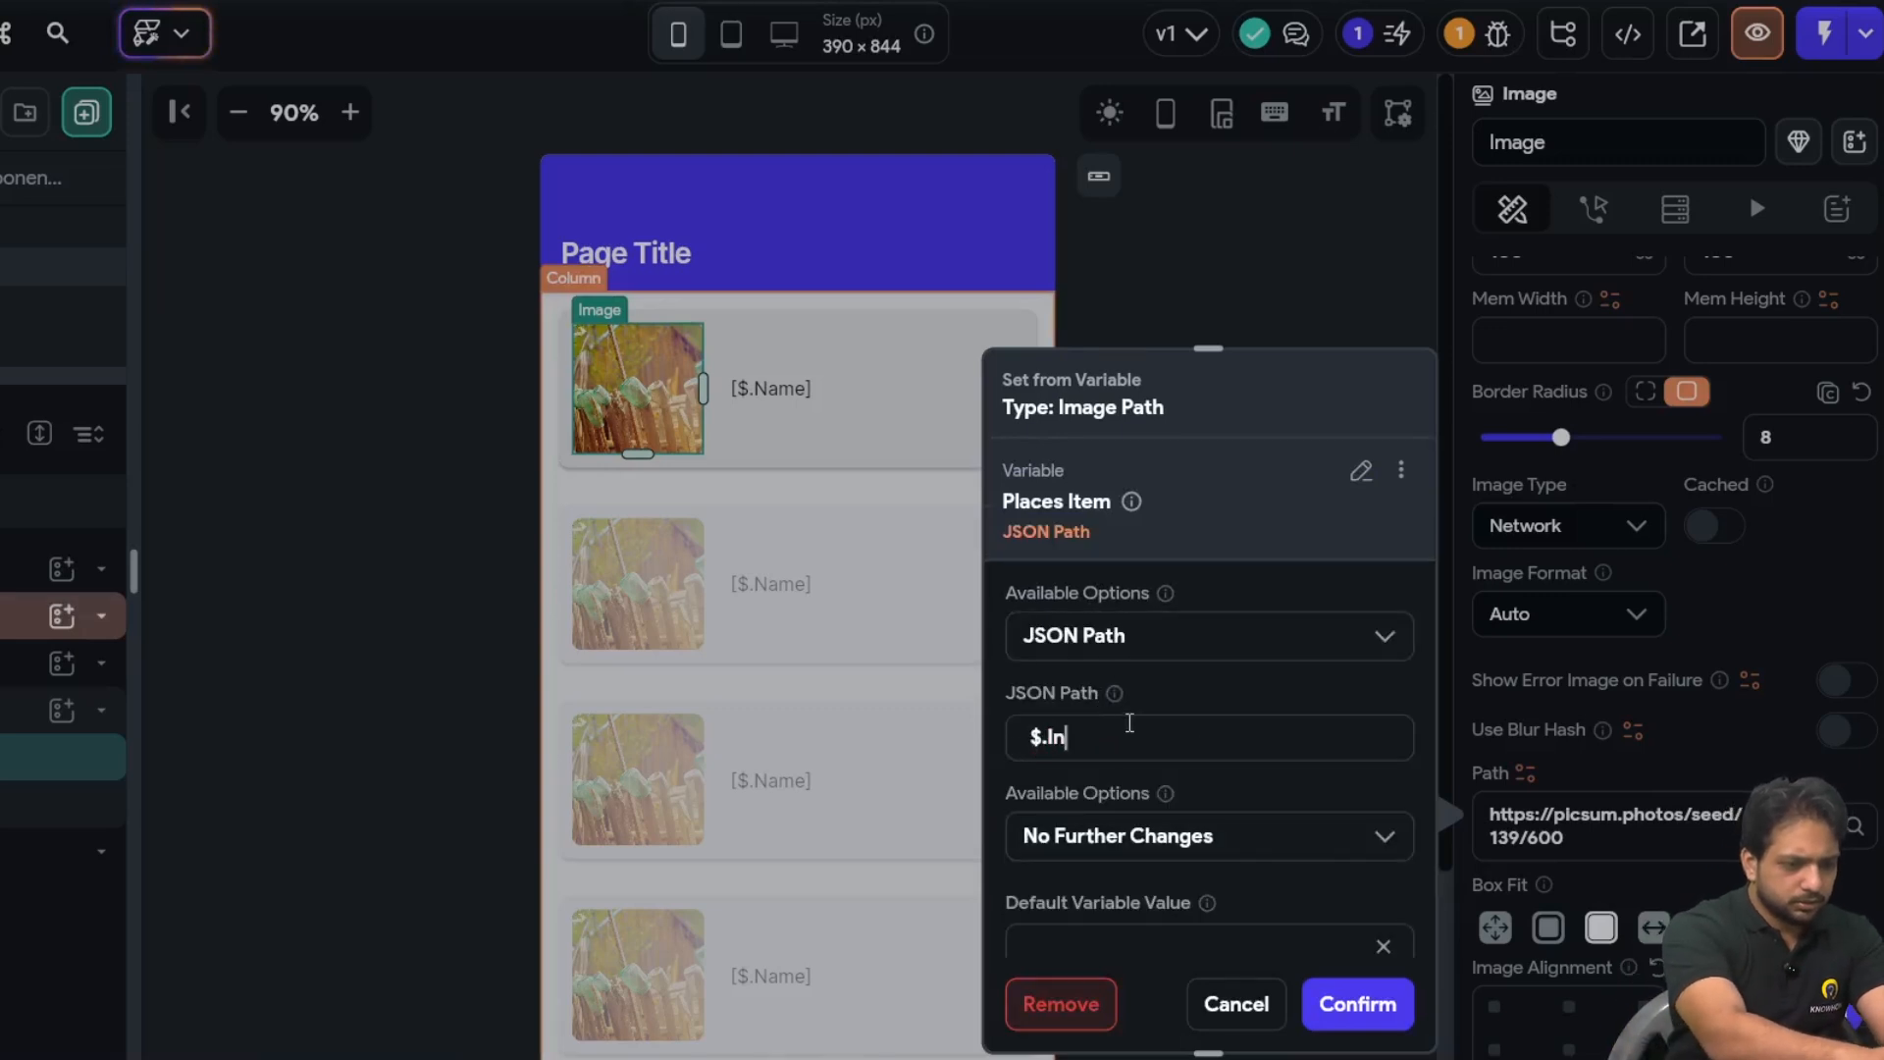
type("mage")
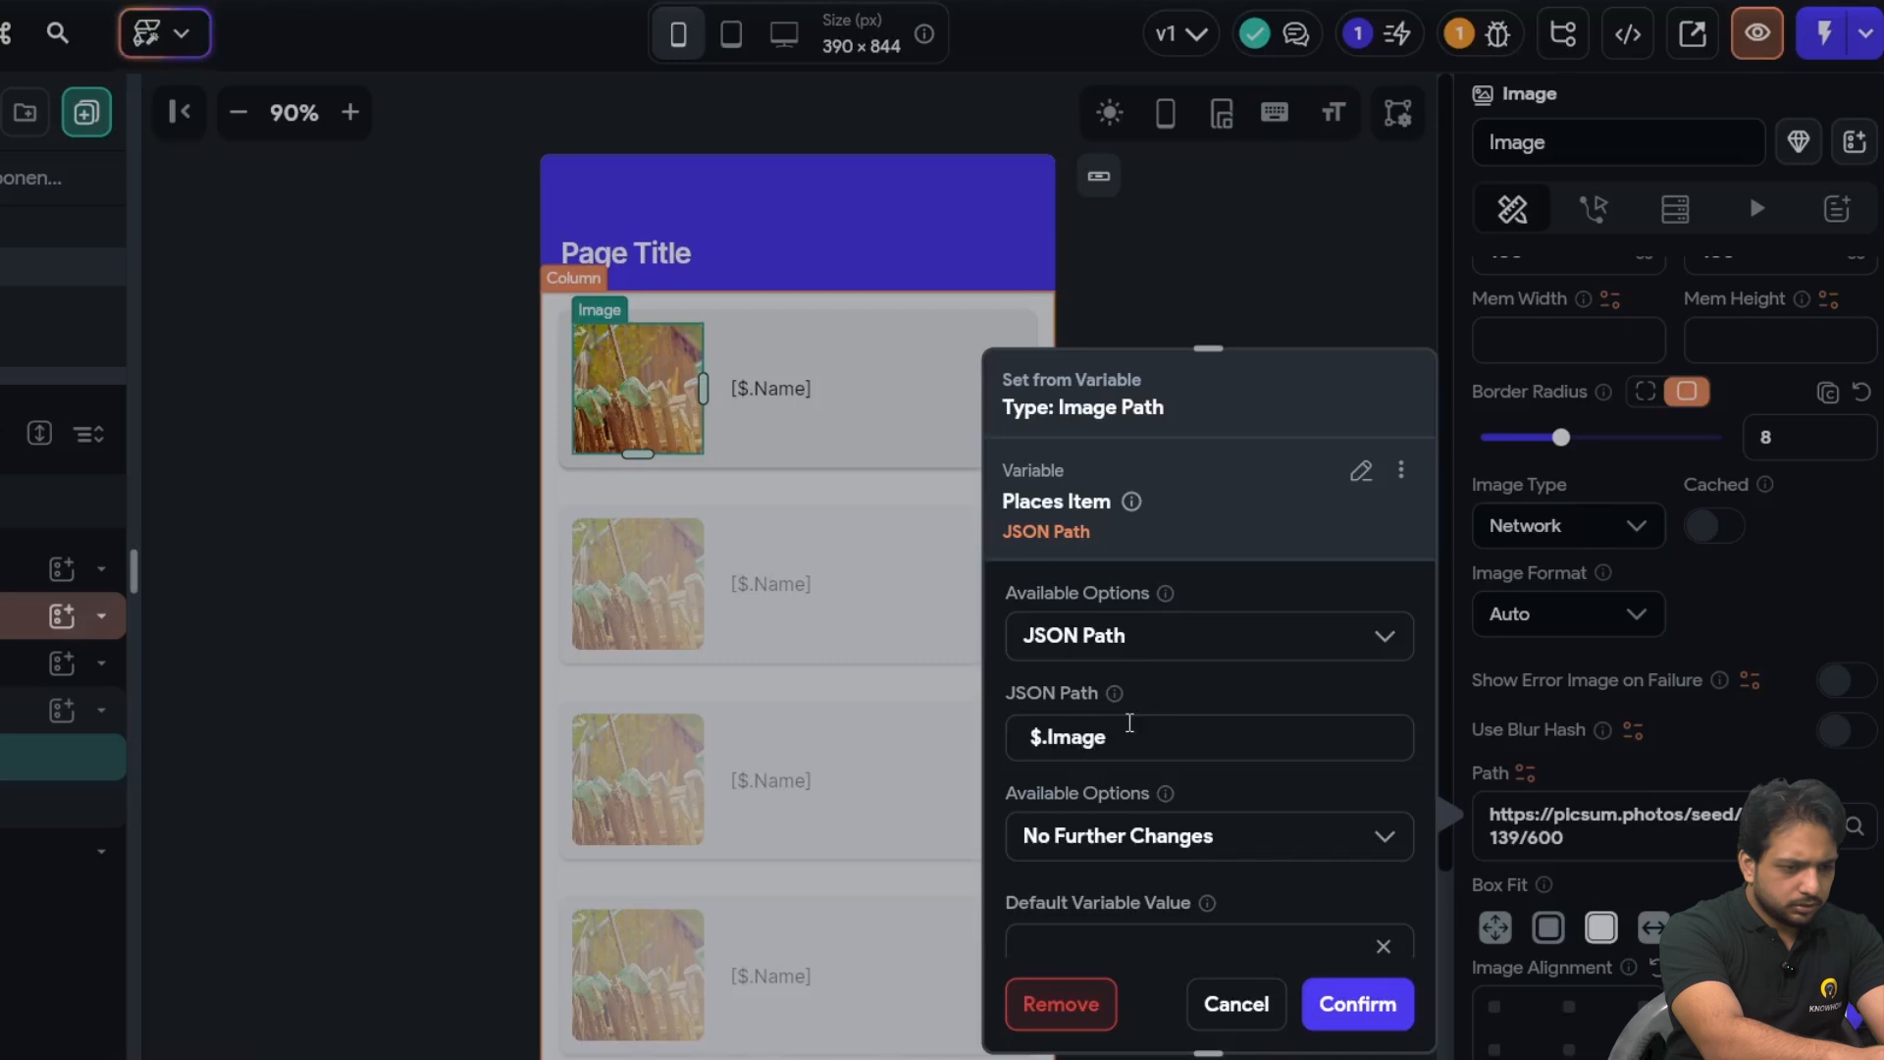
type(".url")
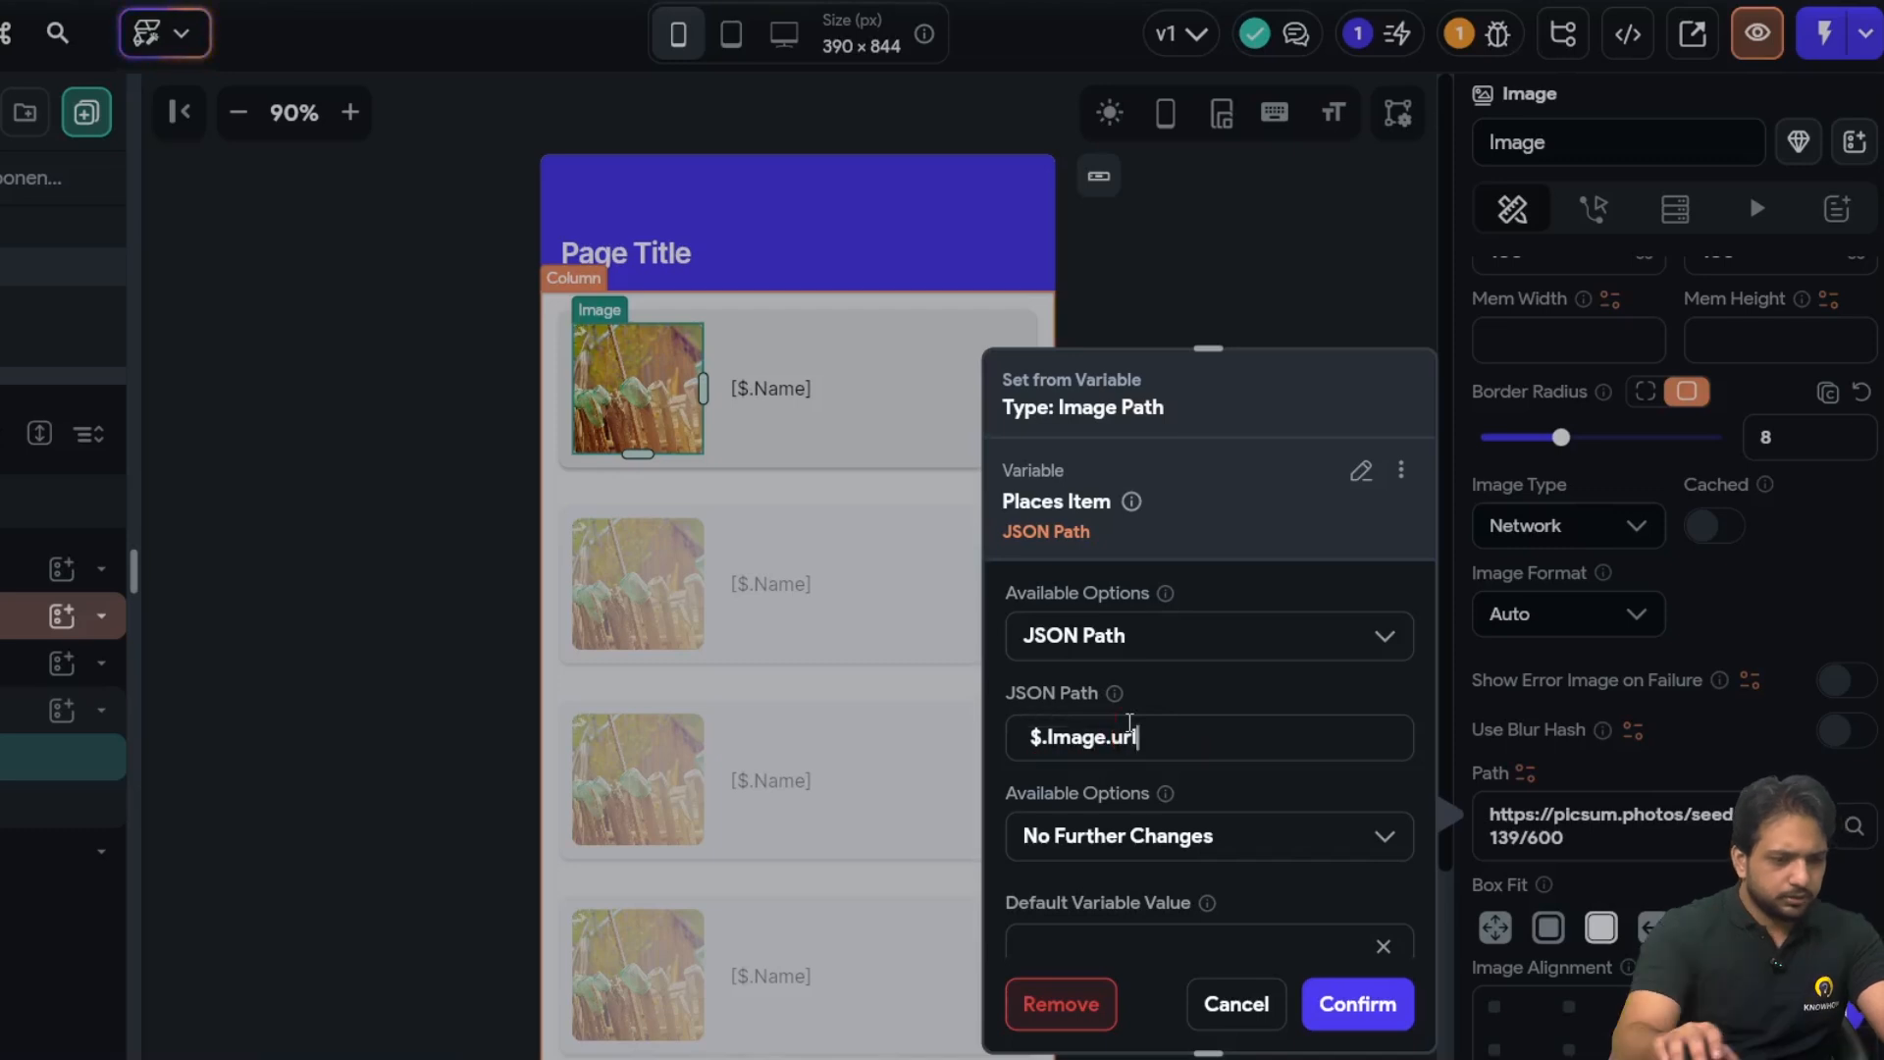
left_click(1362, 1003)
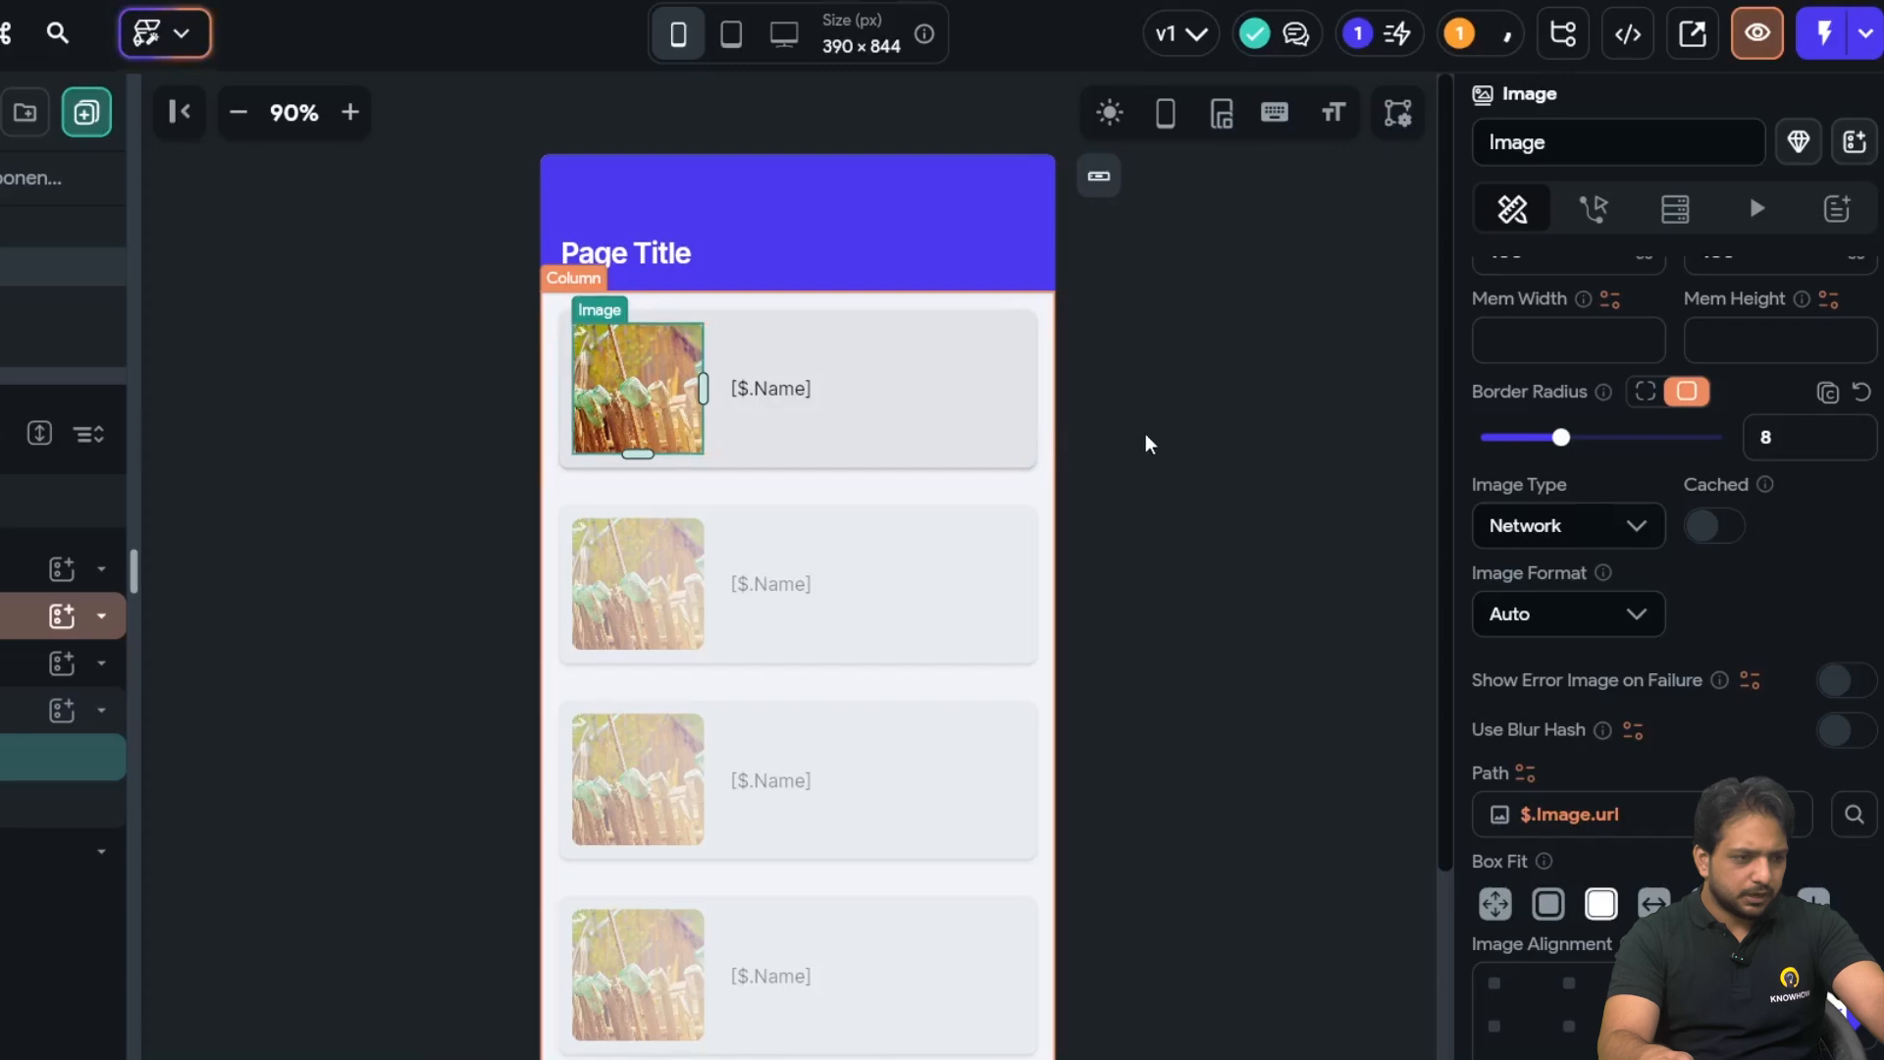
- Launch the app in test mode
left_click(771, 389)
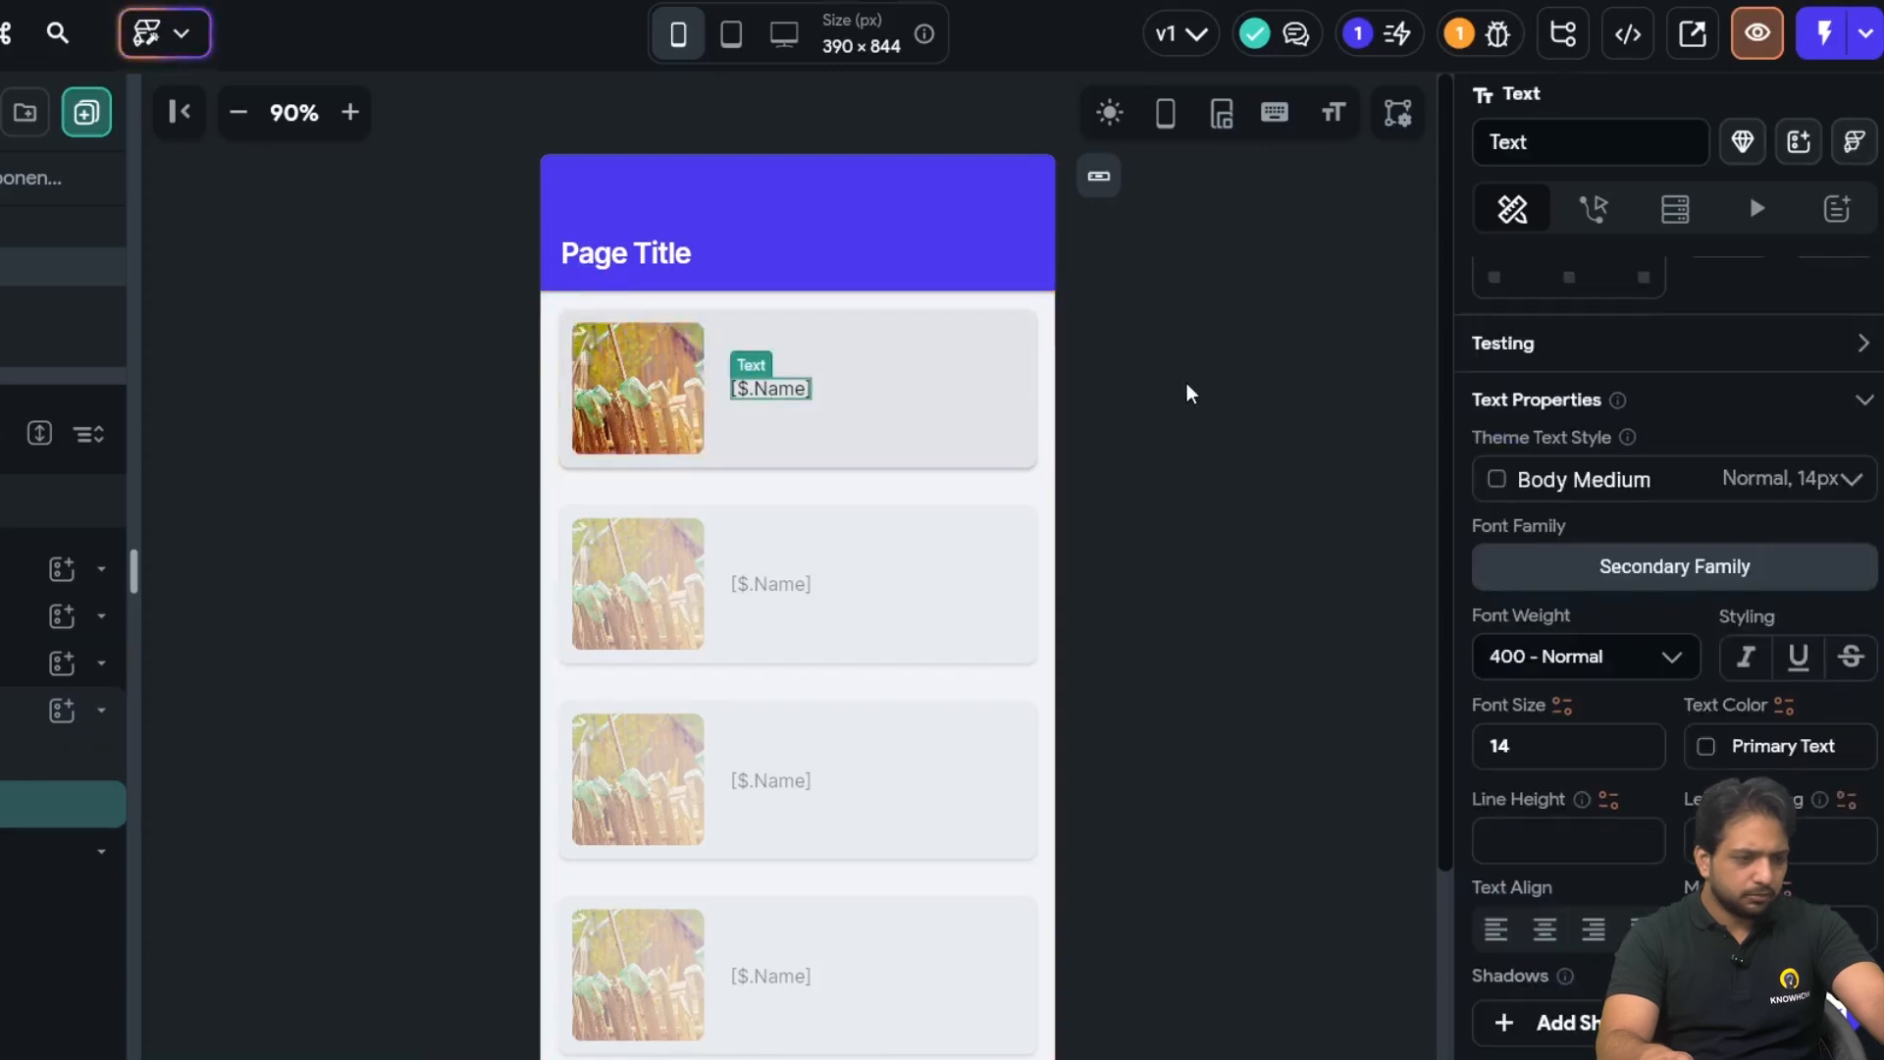
left_click(1148, 432)
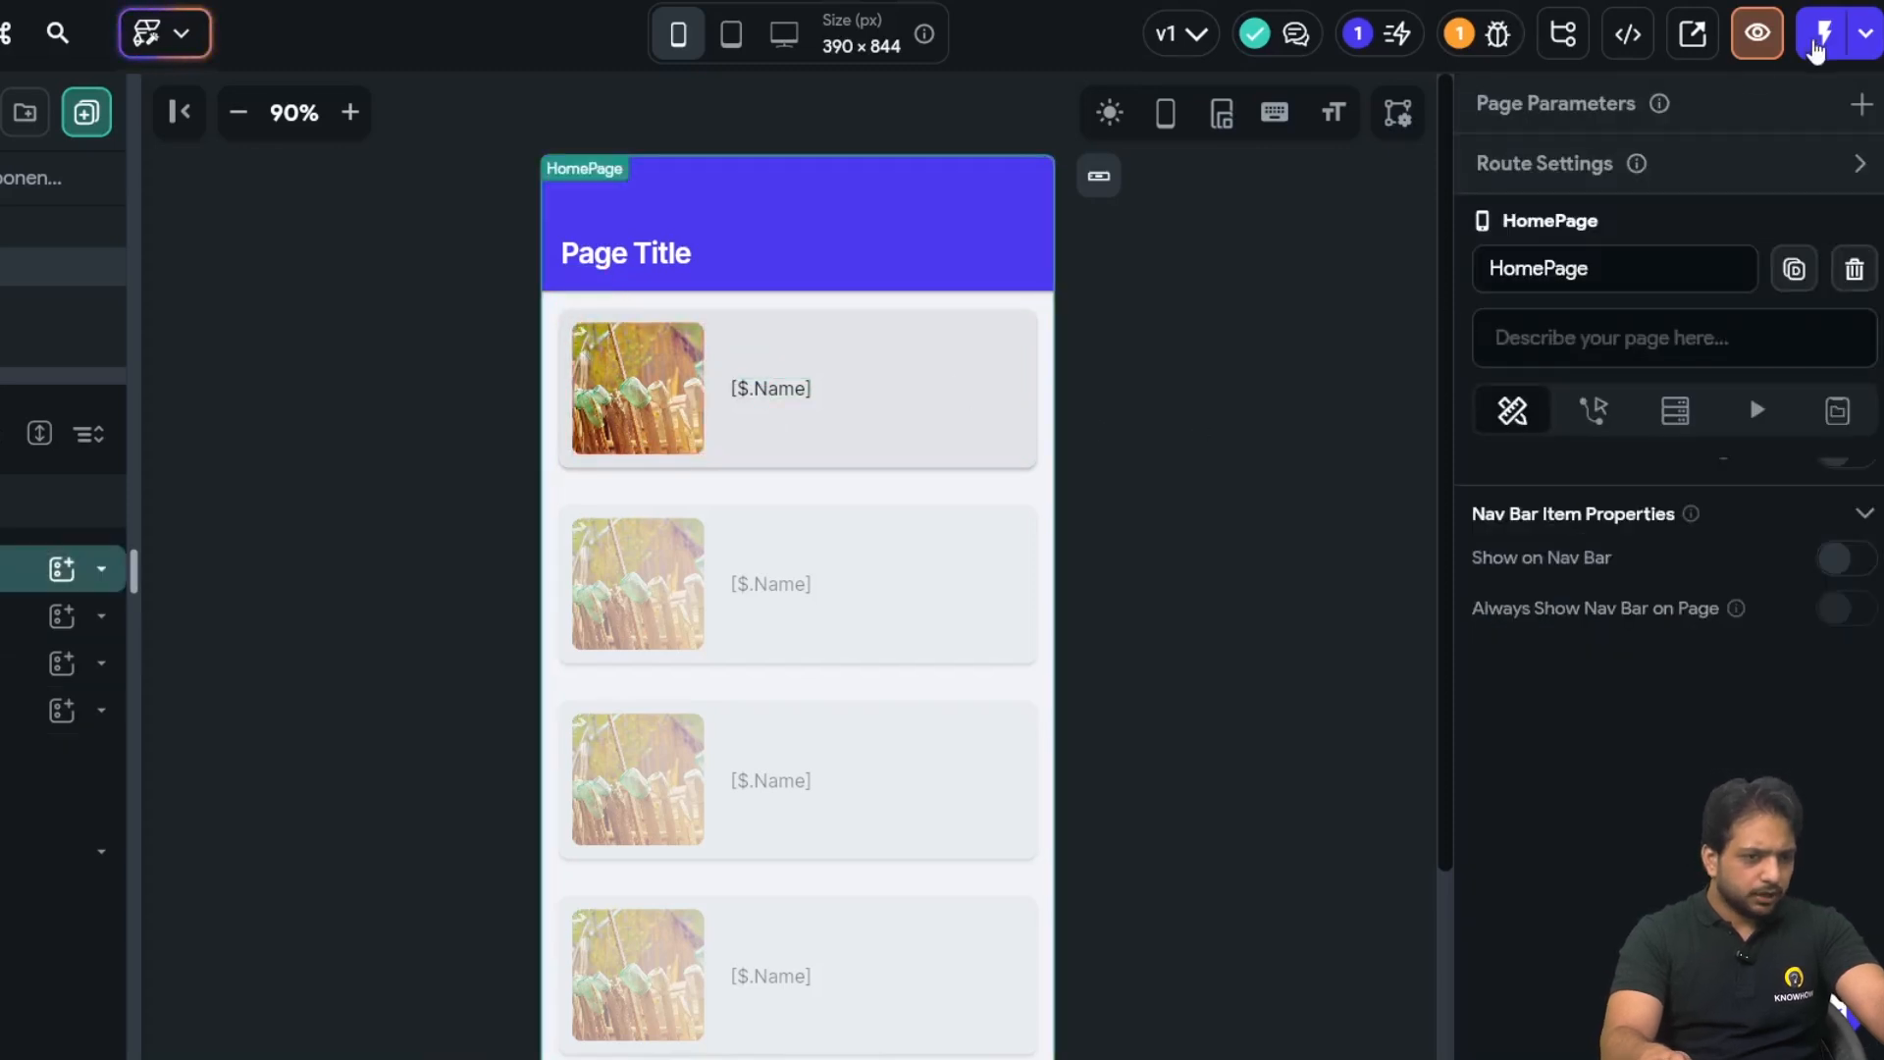
left_click(1827, 35)
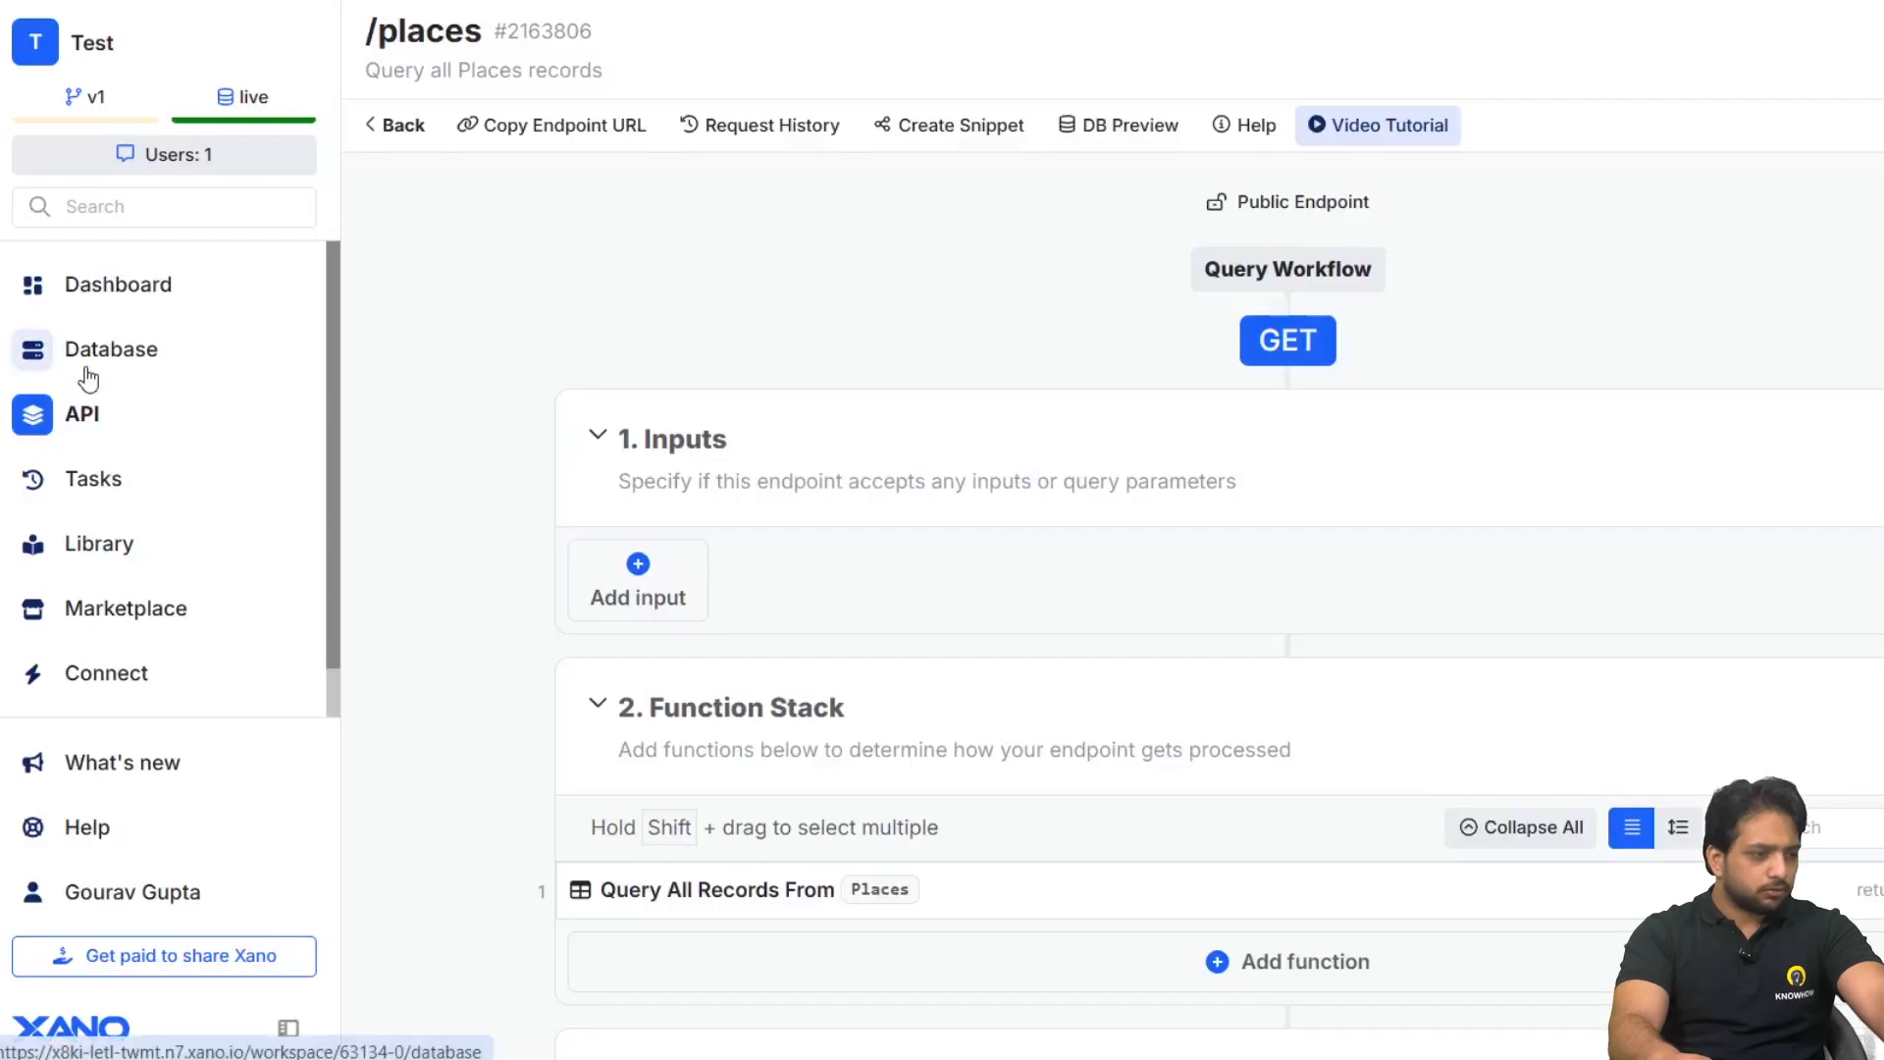
- Switch to Xano and add a new record to the Places database table with the MountFuji image file
left_click(88, 355)
left_click(526, 456)
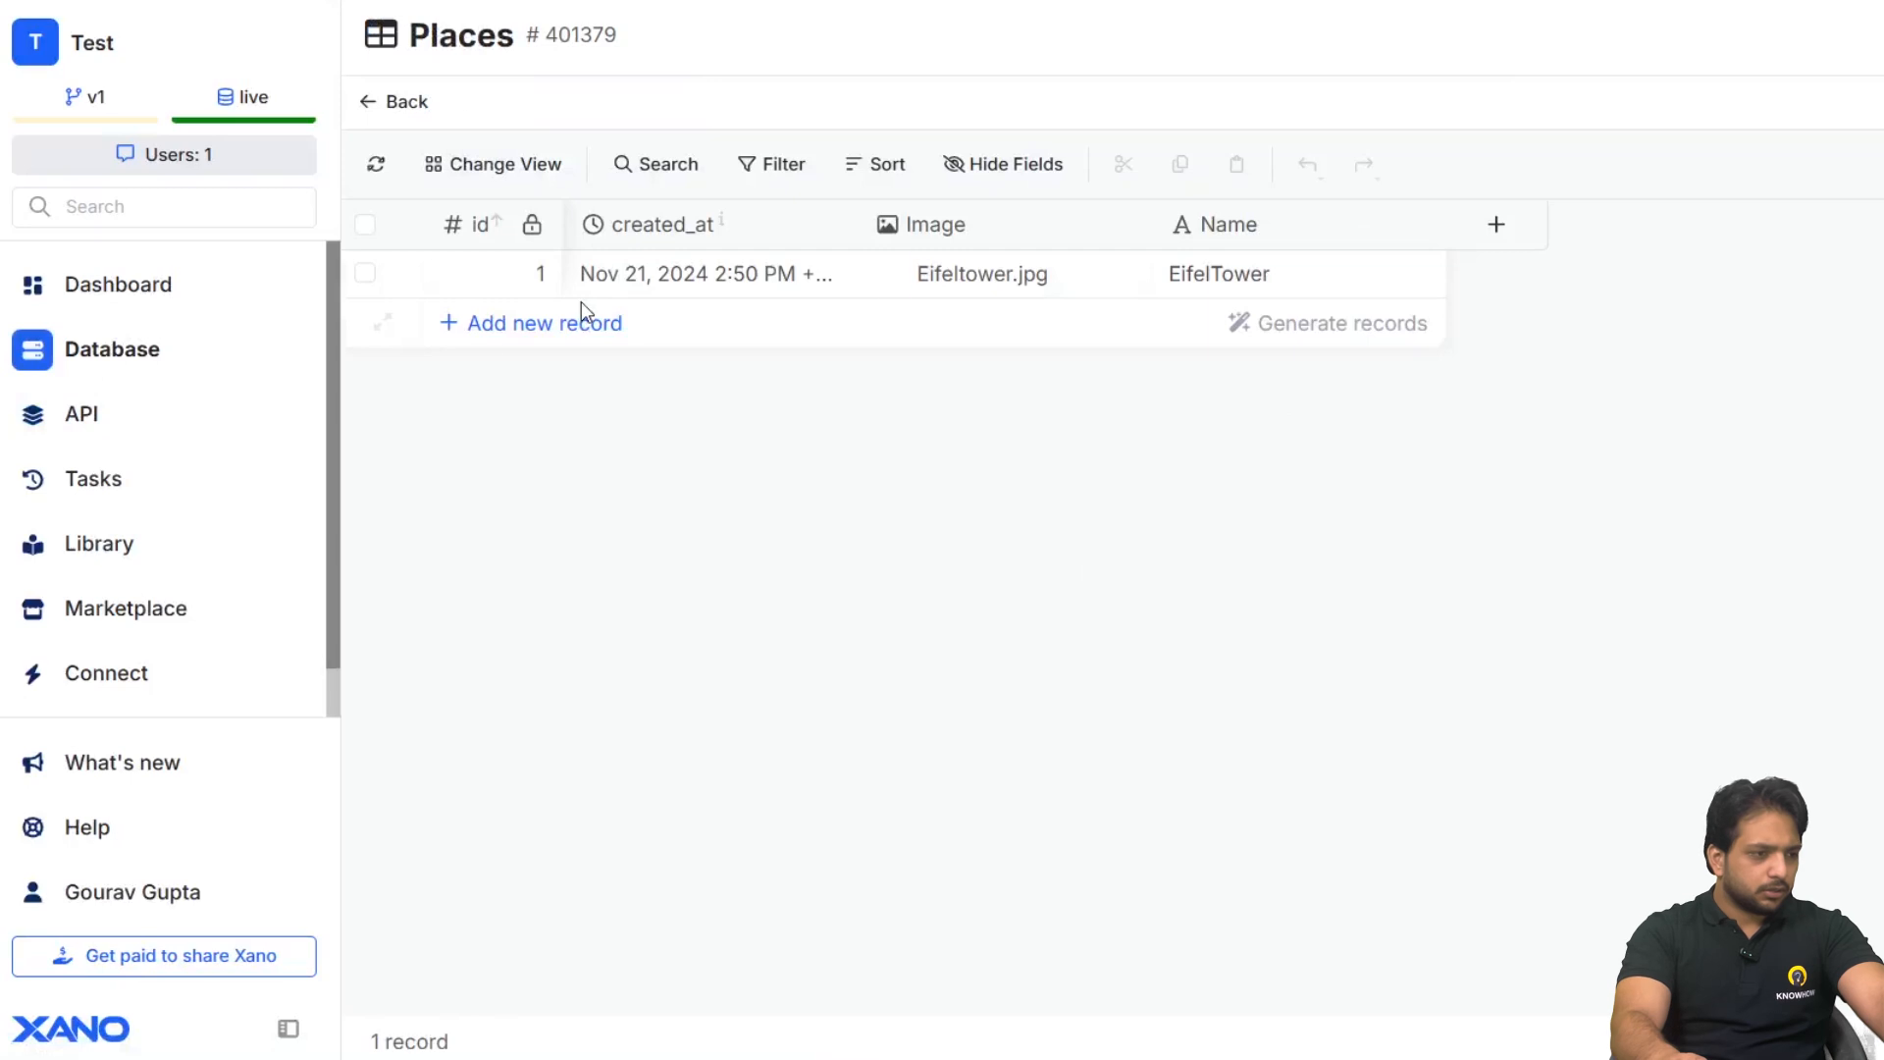
left_click(546, 327)
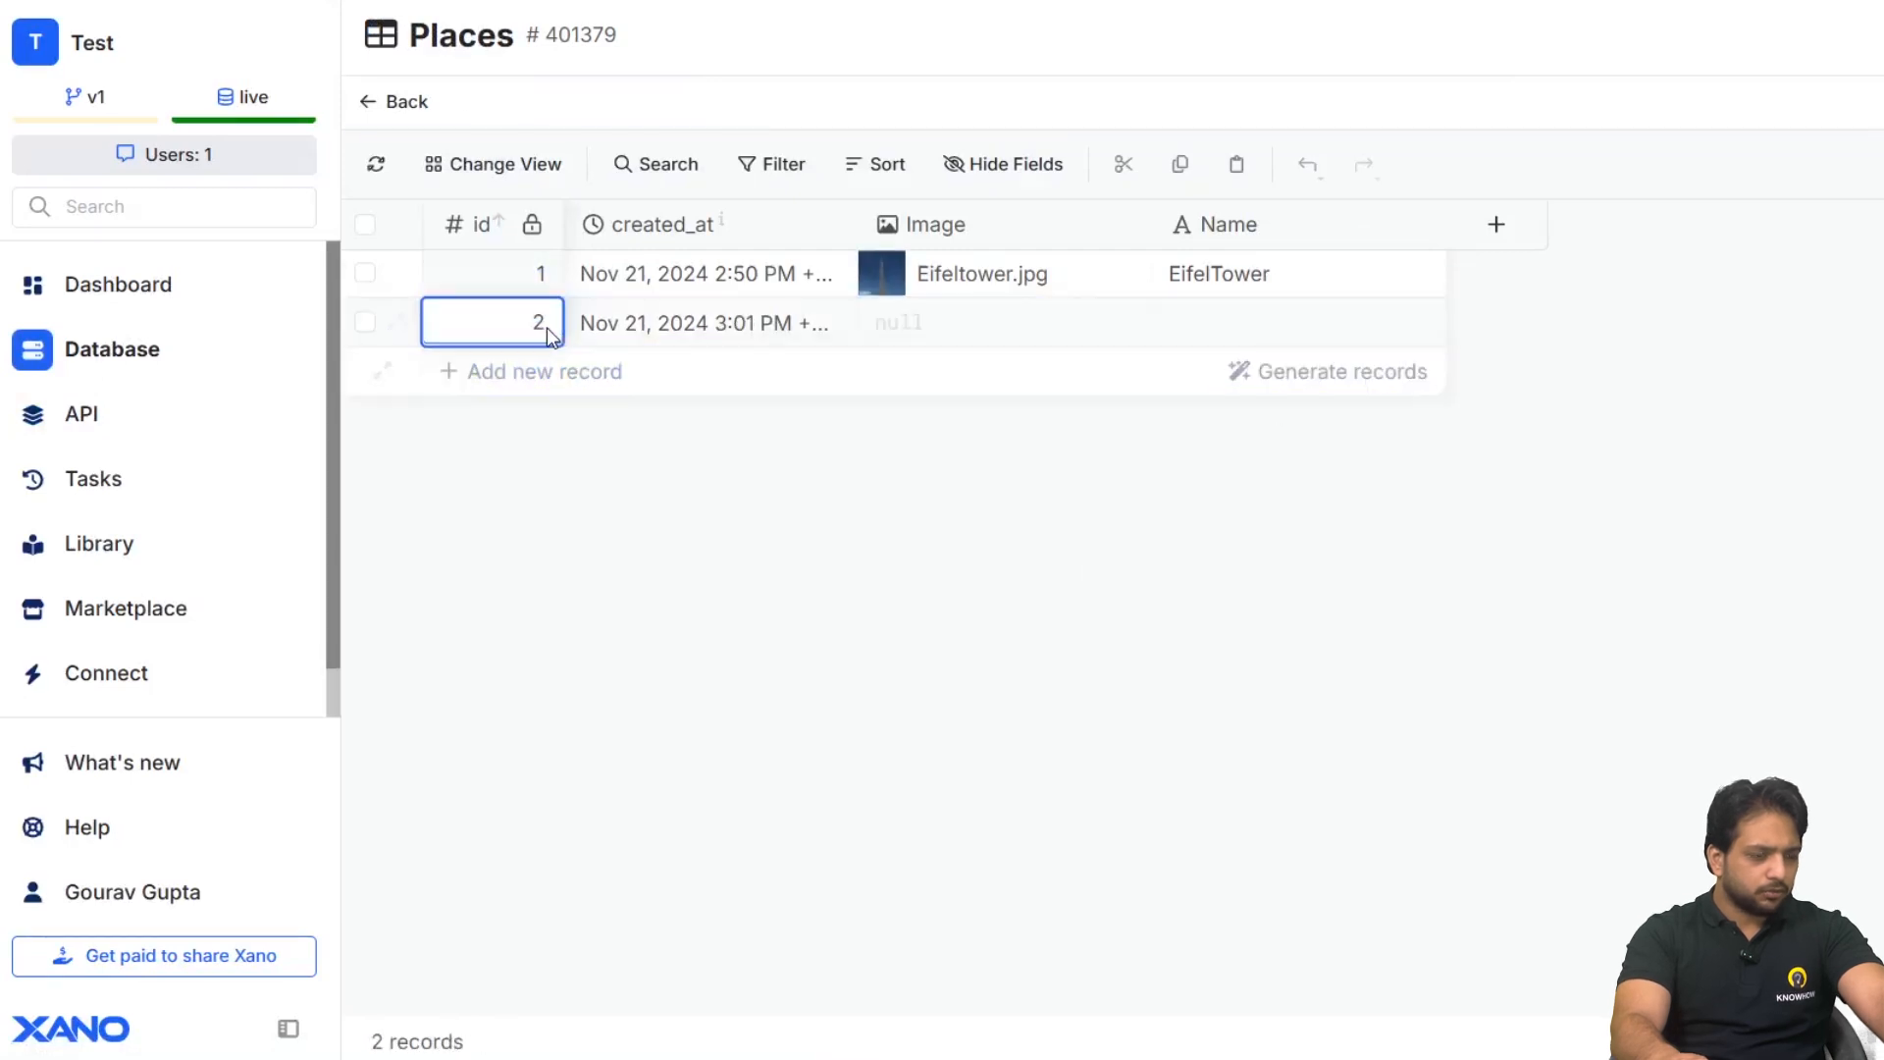
left_click(940, 326)
left_click(942, 328)
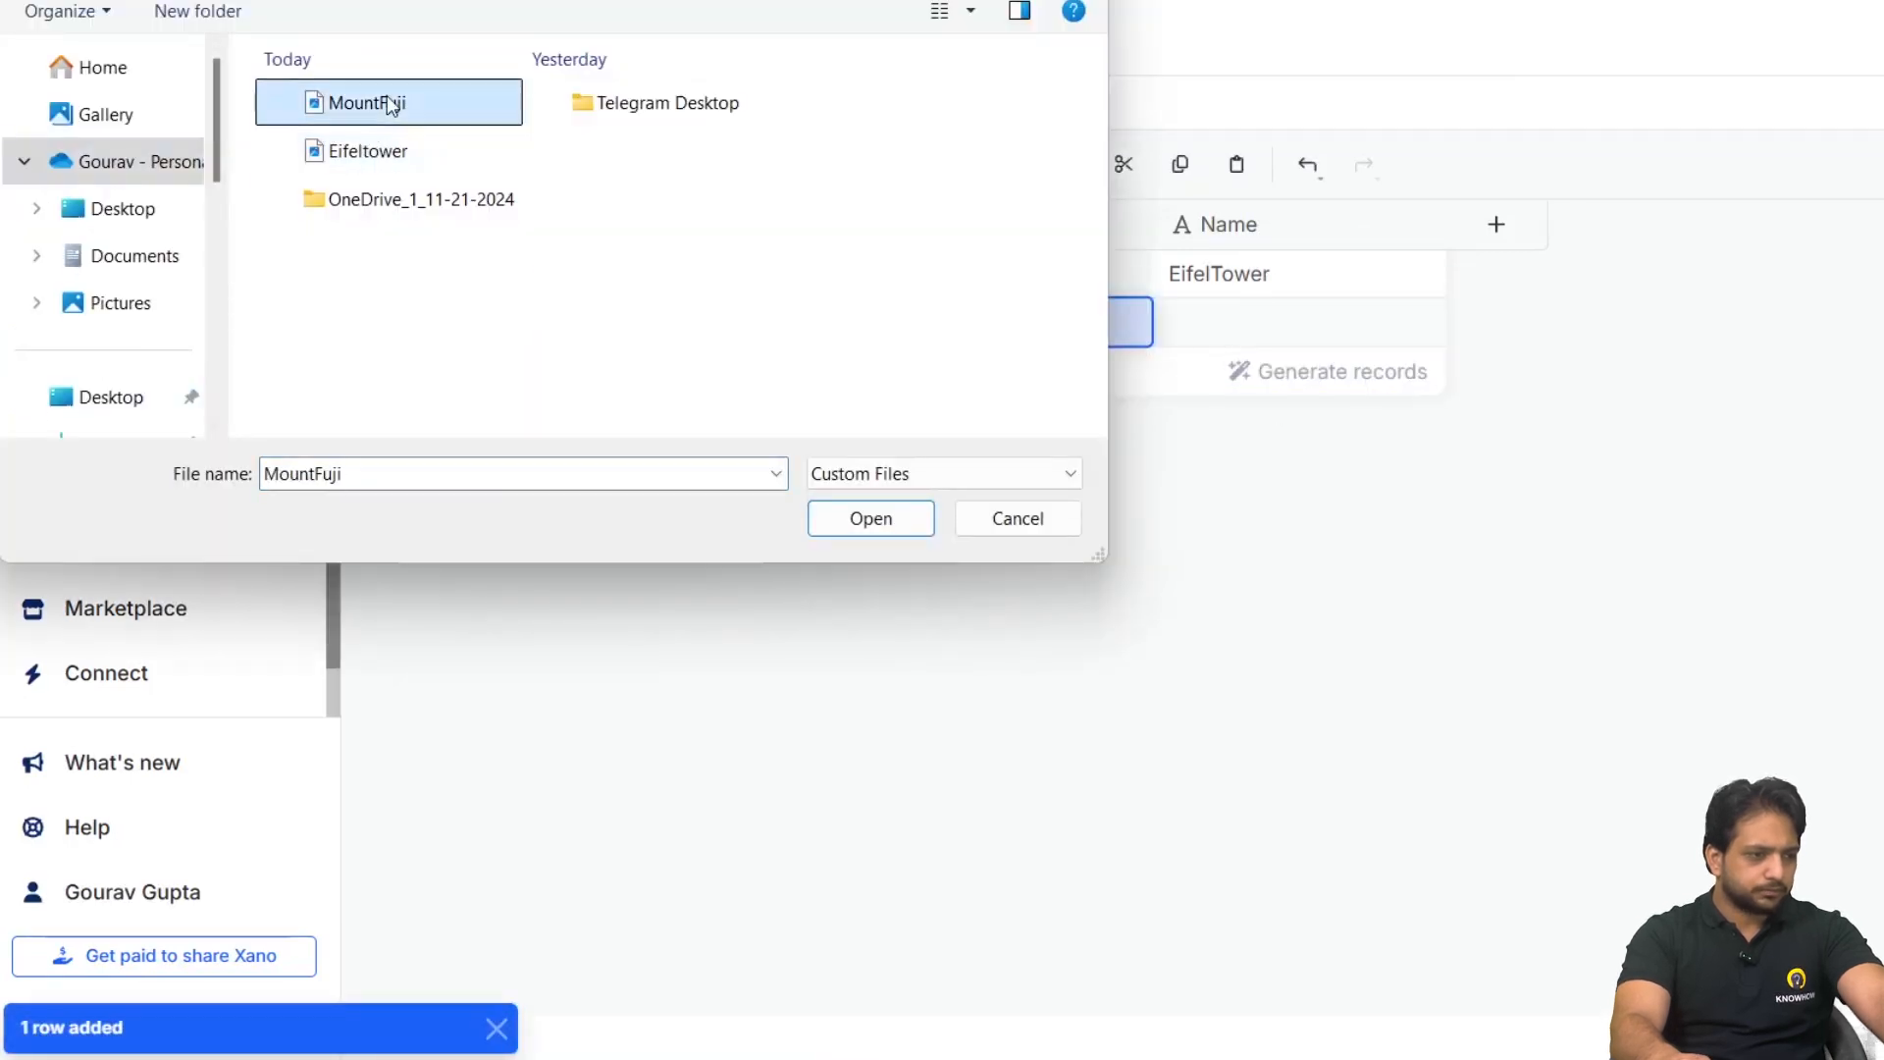
double_click(379, 98)
- Set the Name of the second Places record to MountFuji
double_click(1306, 324)
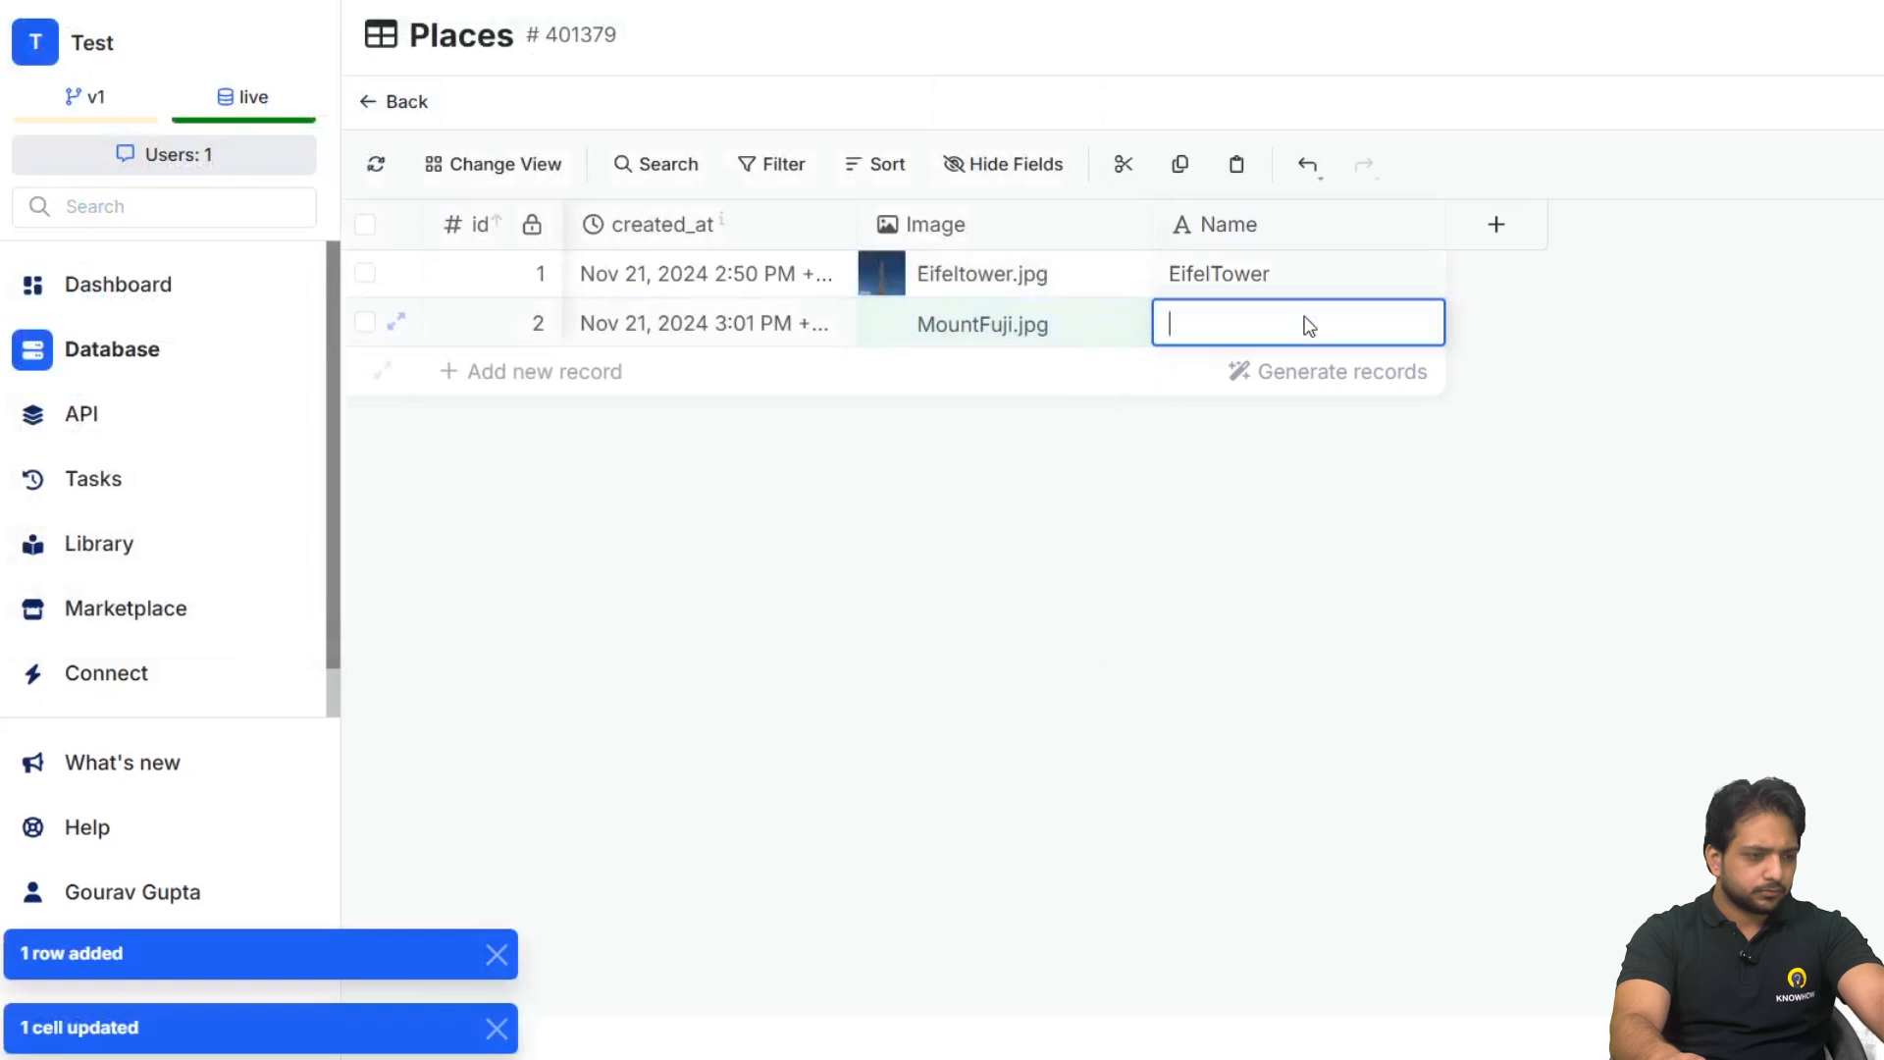
type("MountFuji")
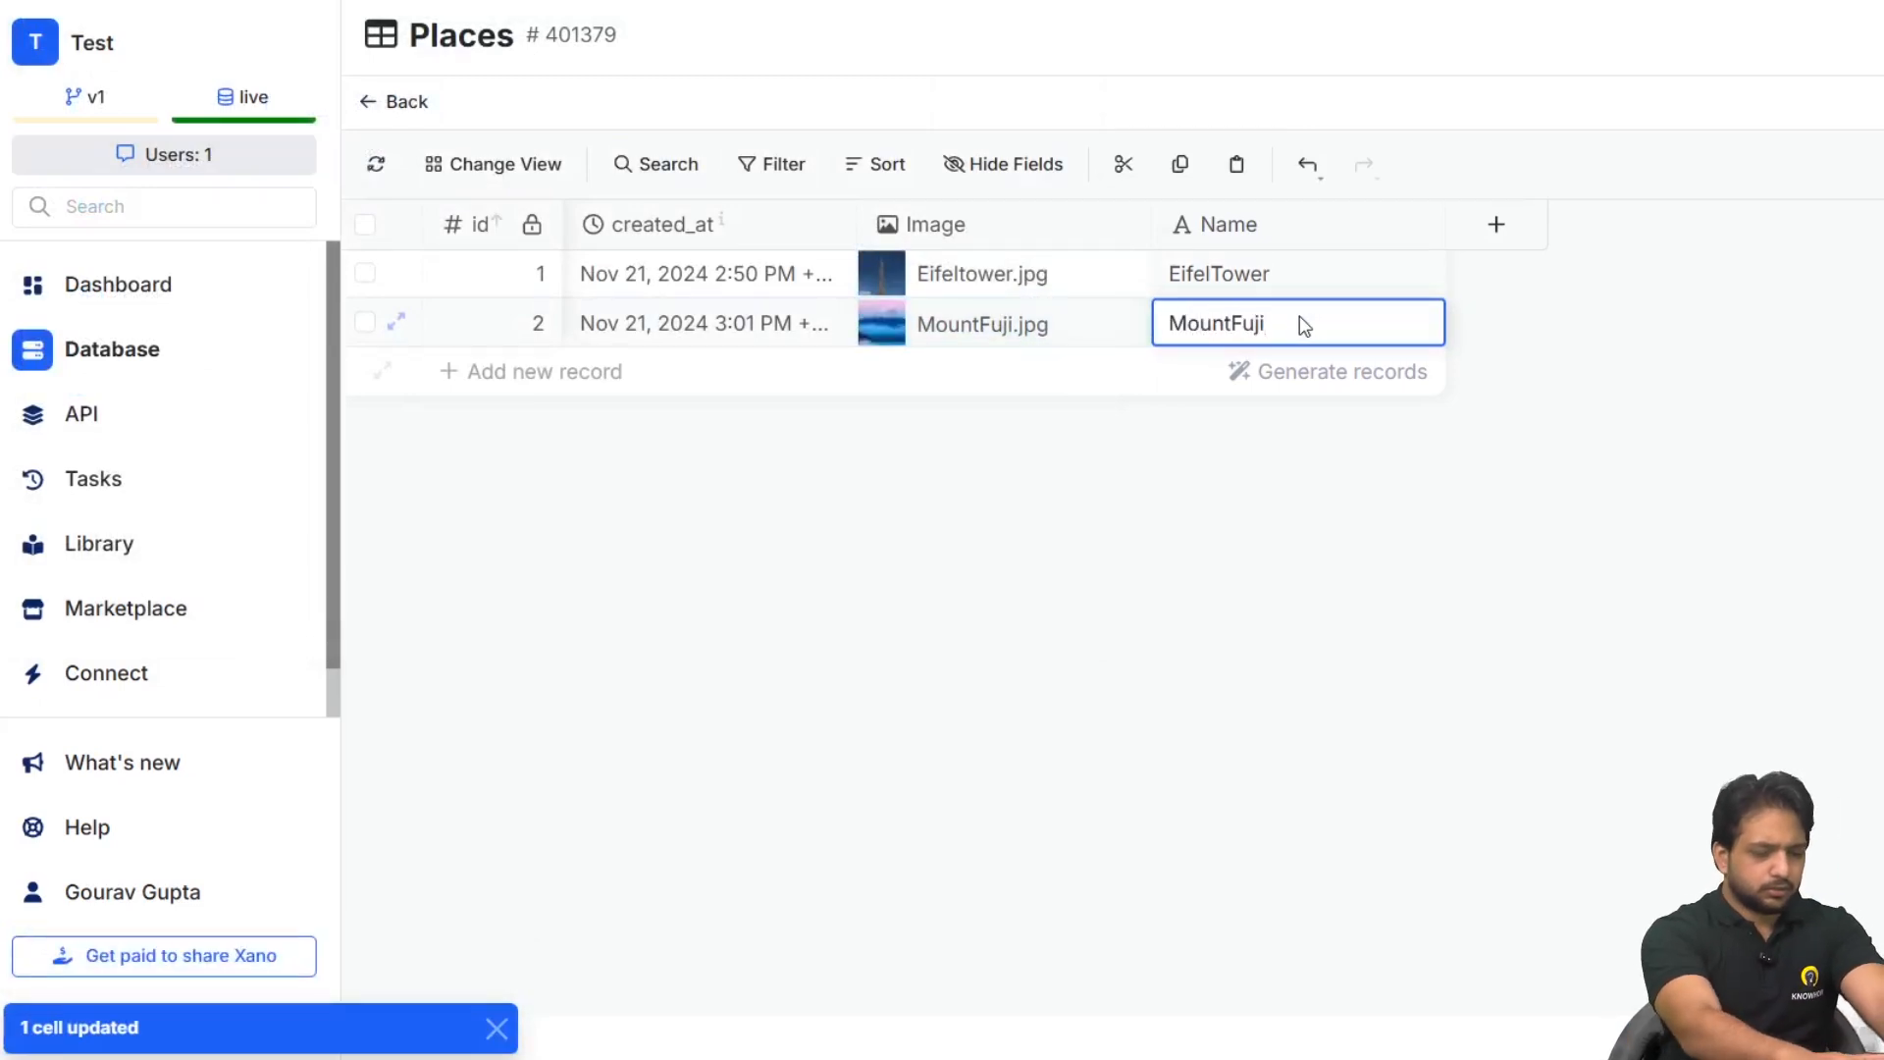
key("Return")
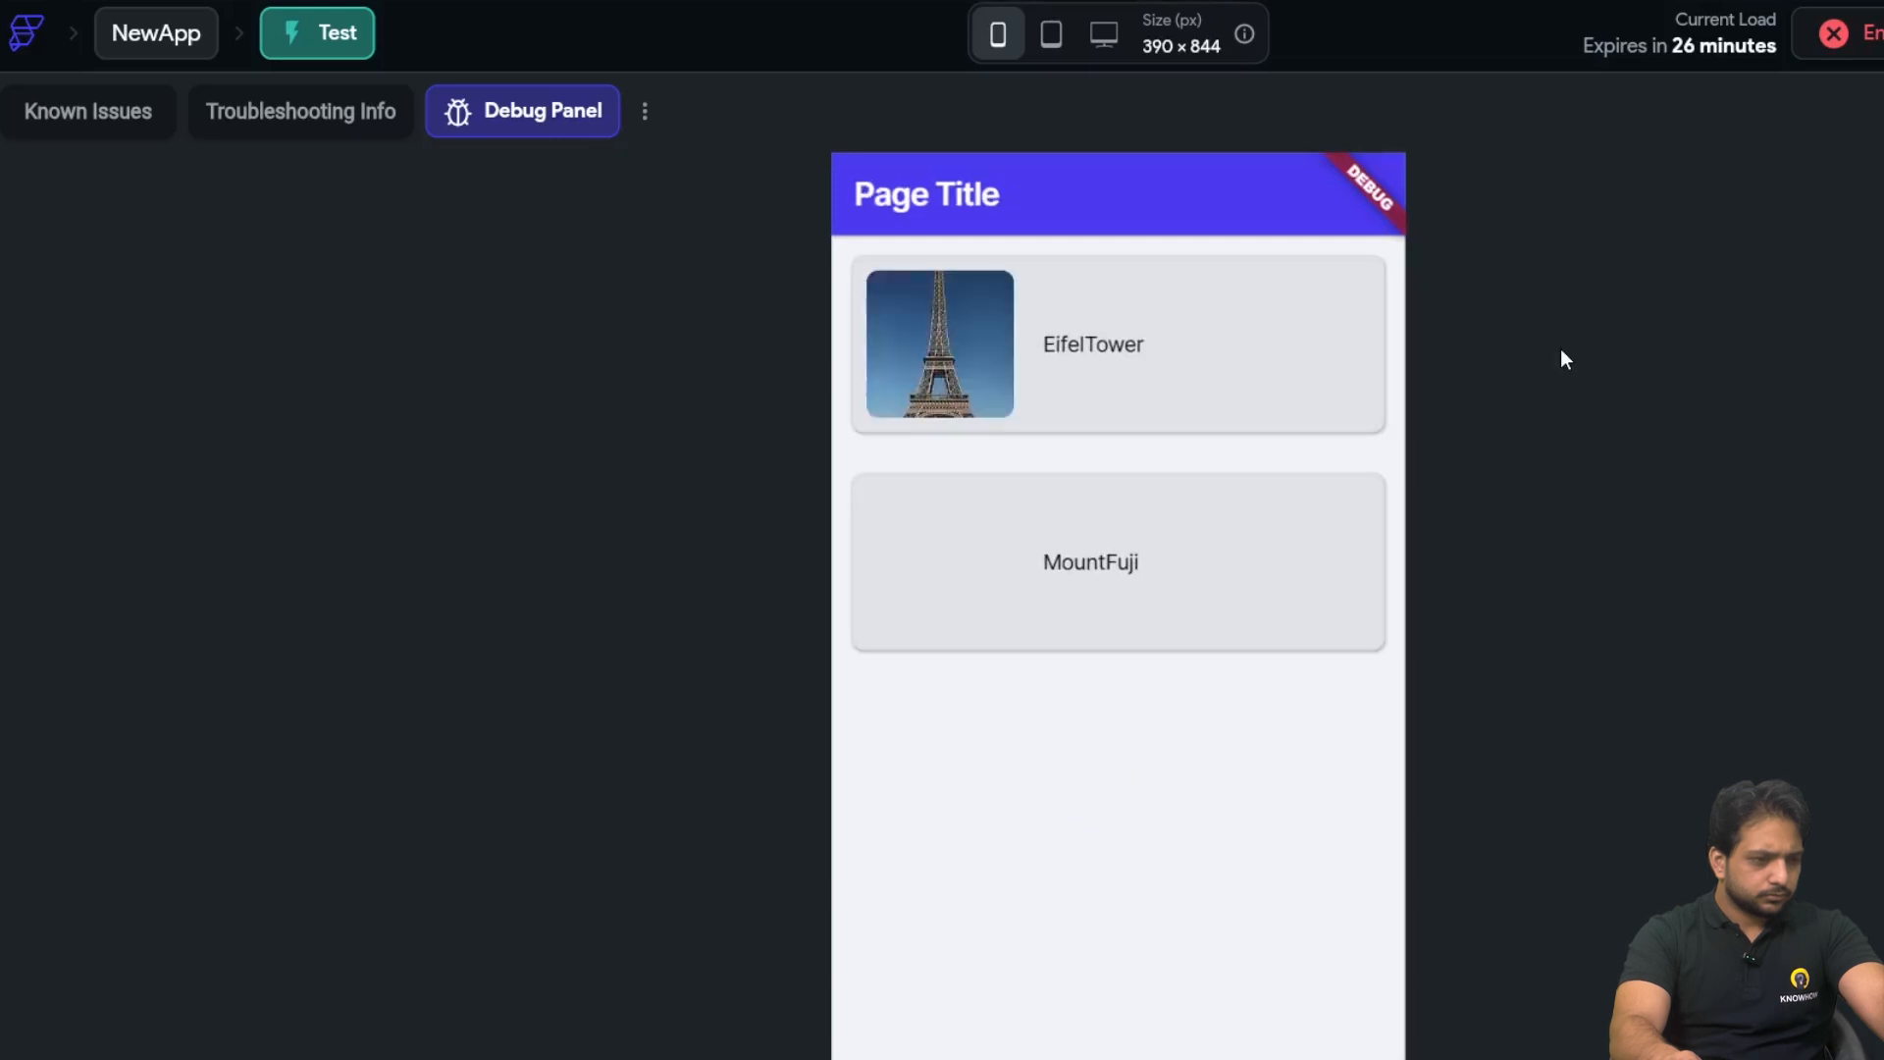
- Switch to the FlutterFlow test run and check the images and names on the place cards
scroll(1426, 410, "down", 3)
scroll(1442, 409, "up", 2)
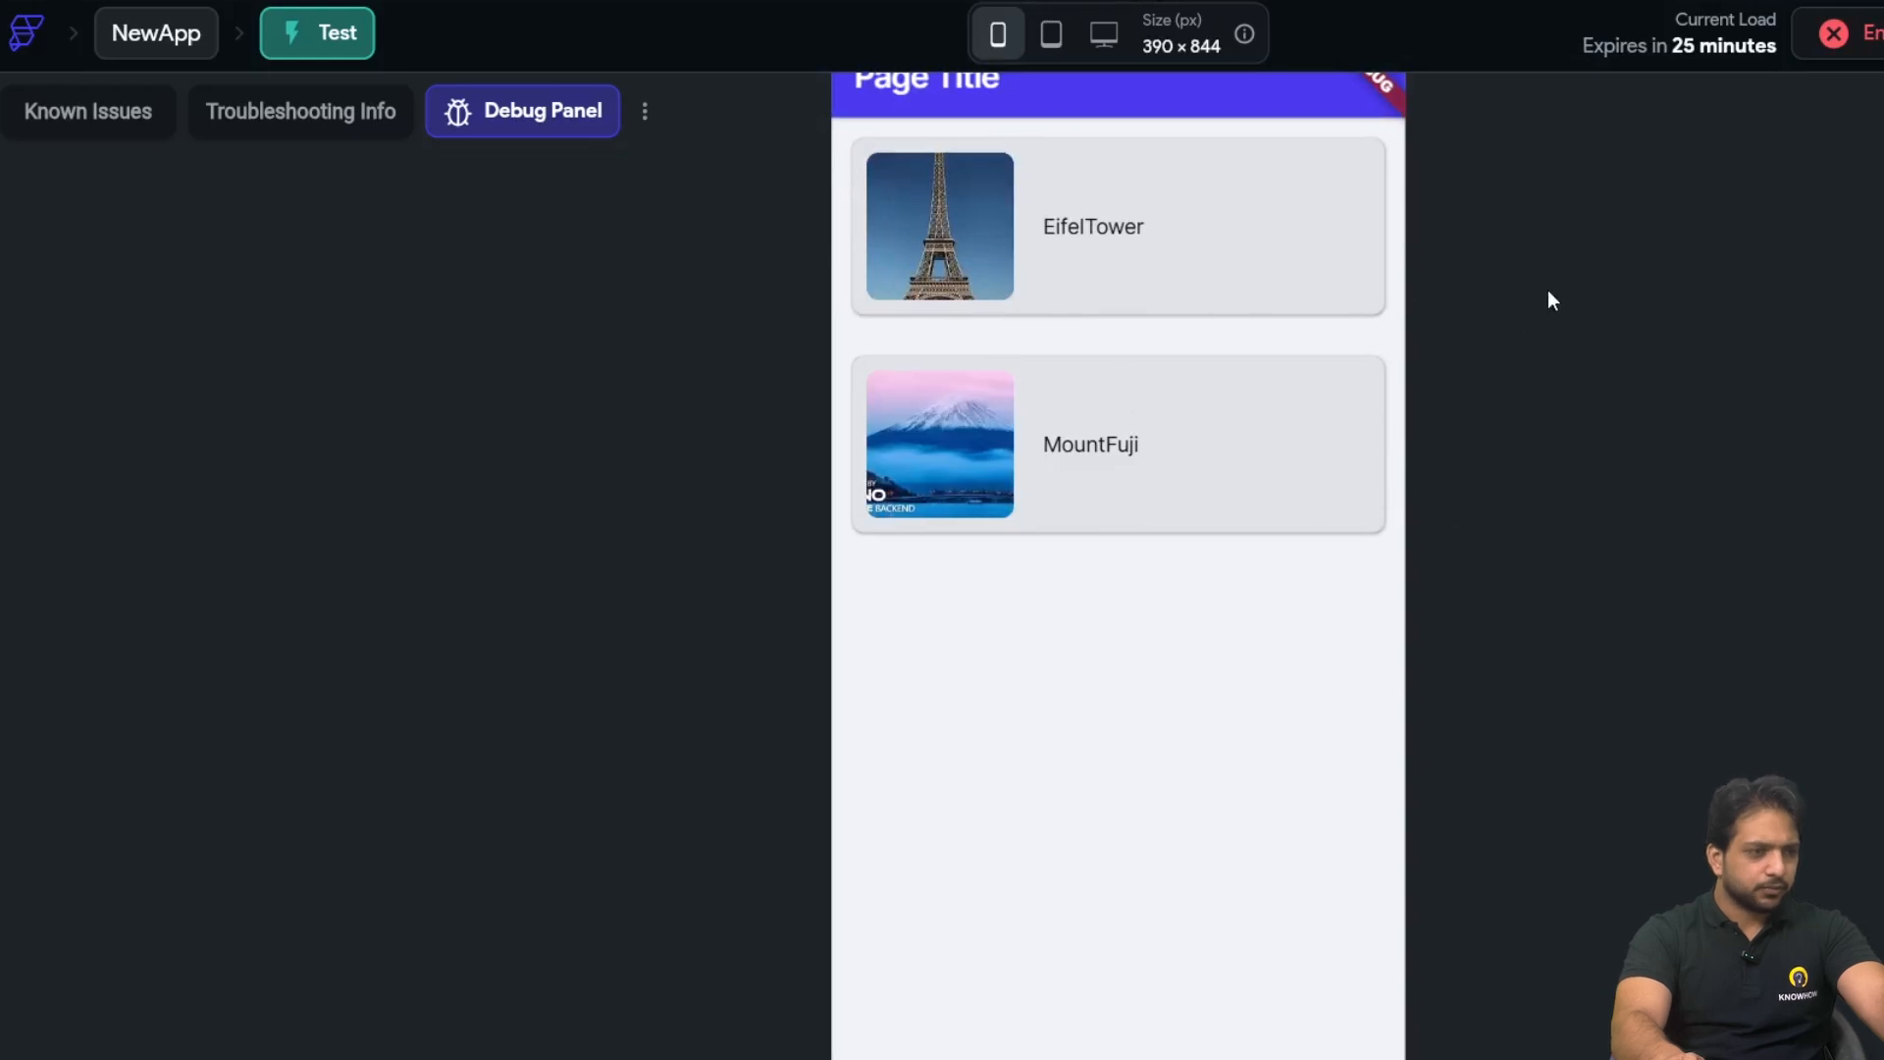
scroll(1501, 334, "up", 2)
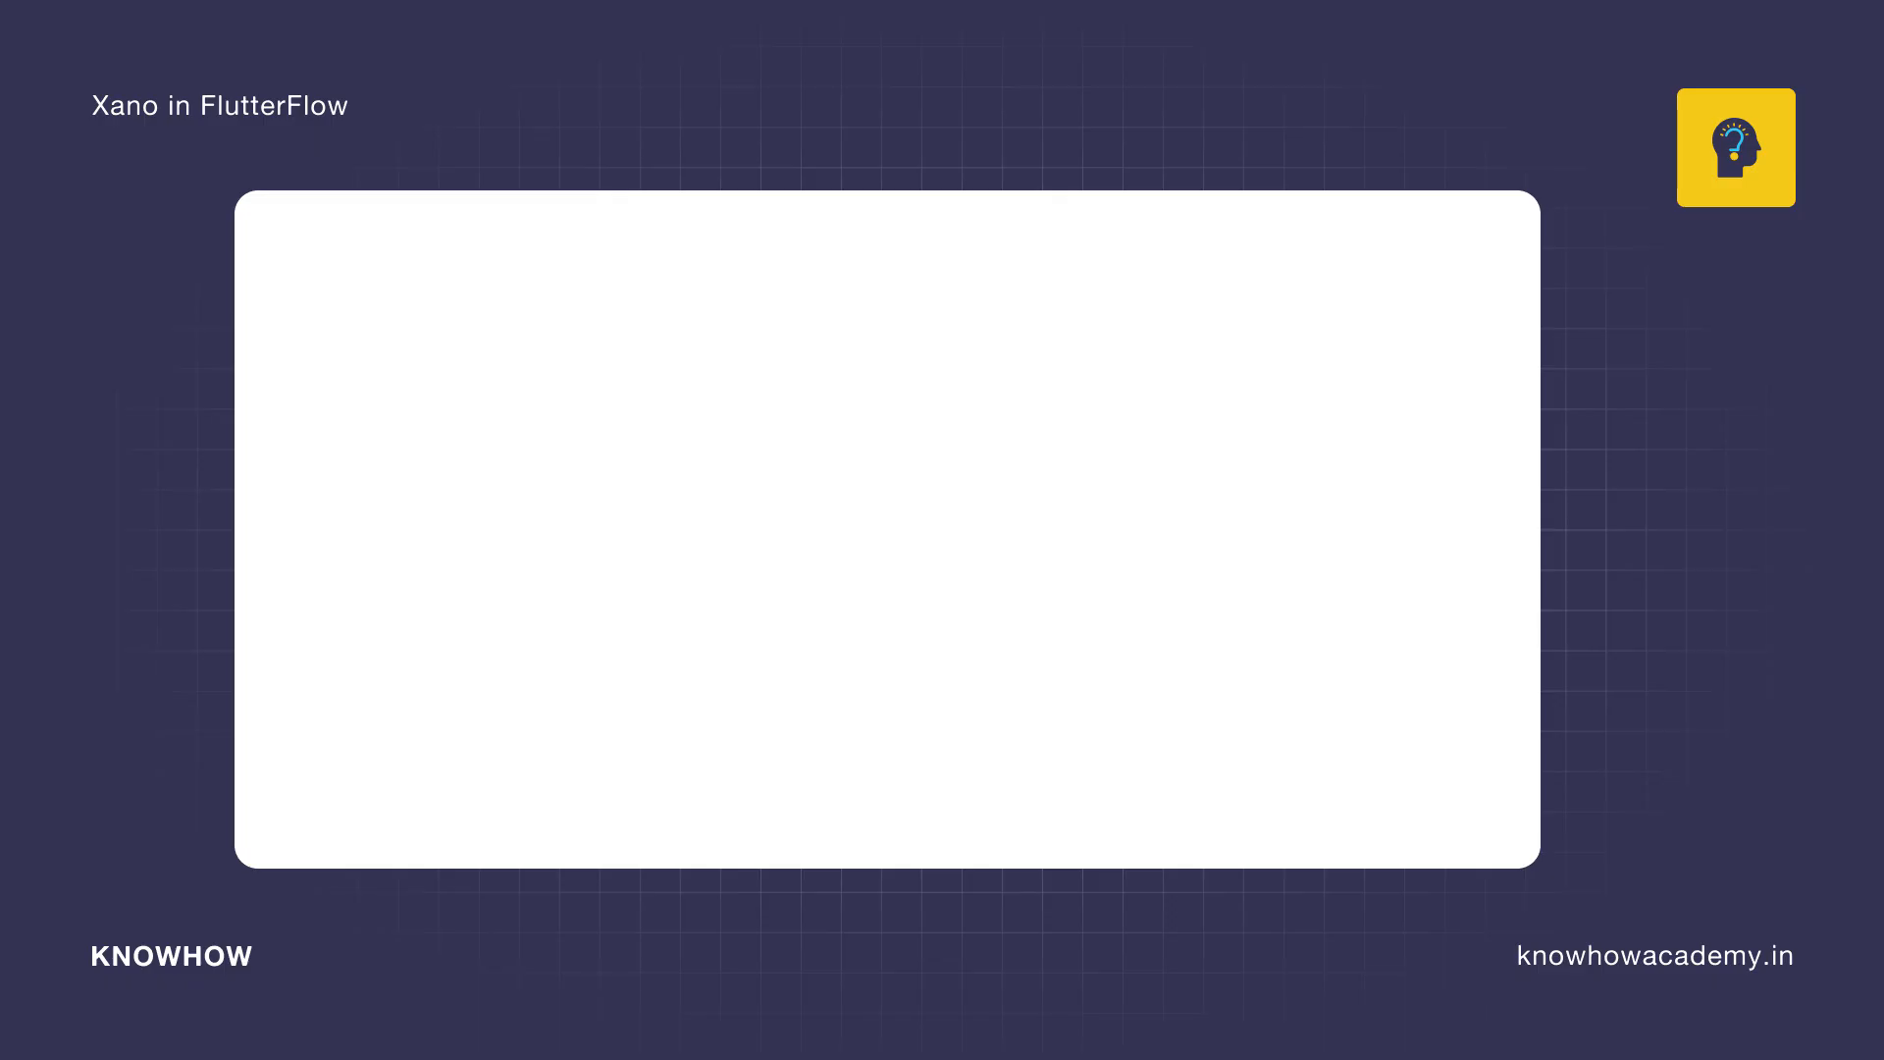